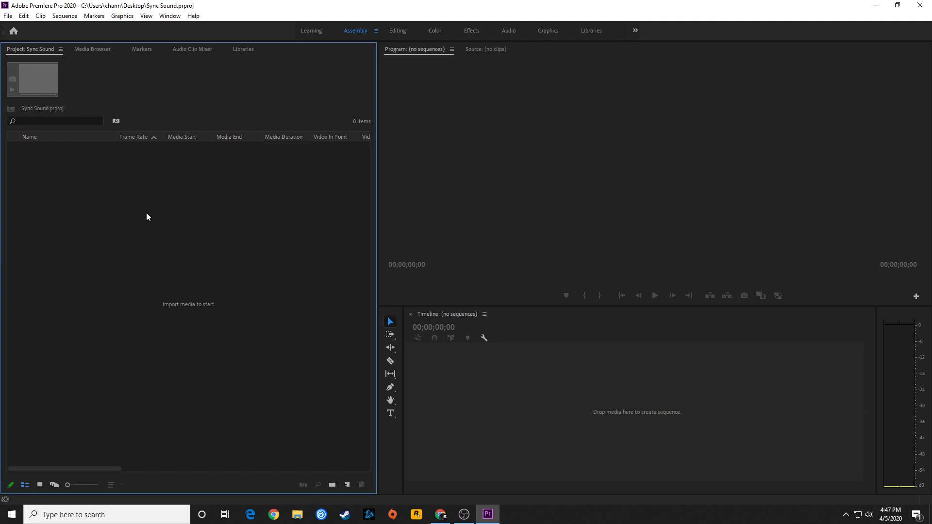
- Import the ATFS PROXY VIDEO folder from ATFS PROXIES on the THINGS (H:) drive into the project
double_click(137, 323)
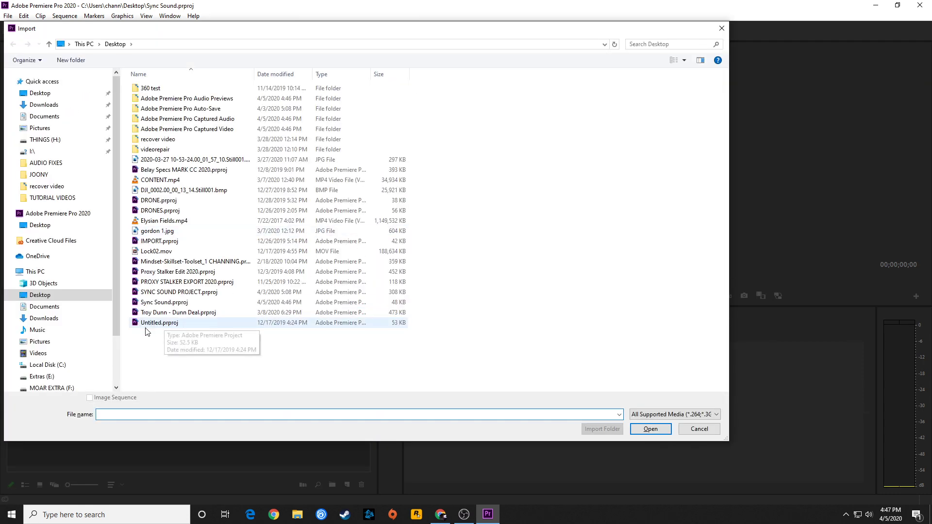
scroll(66, 366, down, 2)
click(48, 369)
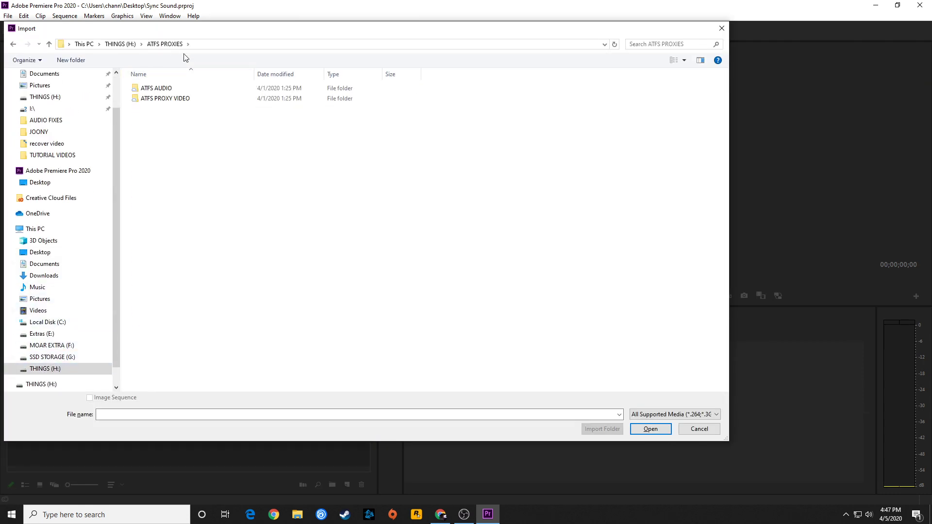
drag(185, 37, 270, 62)
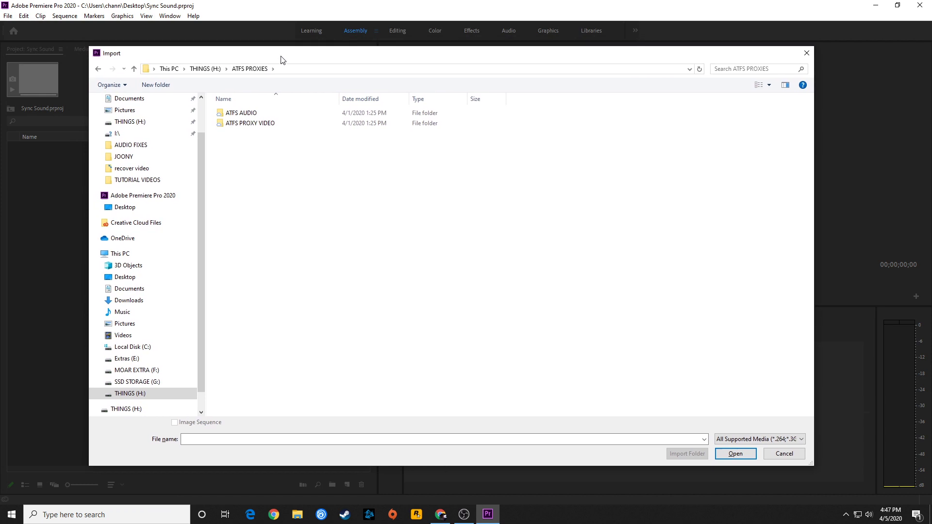
click(250, 125)
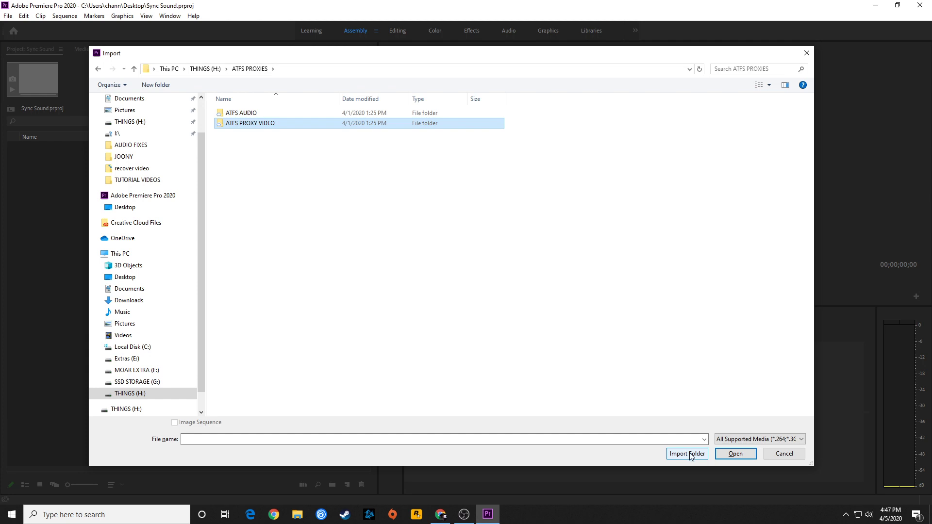
click(689, 454)
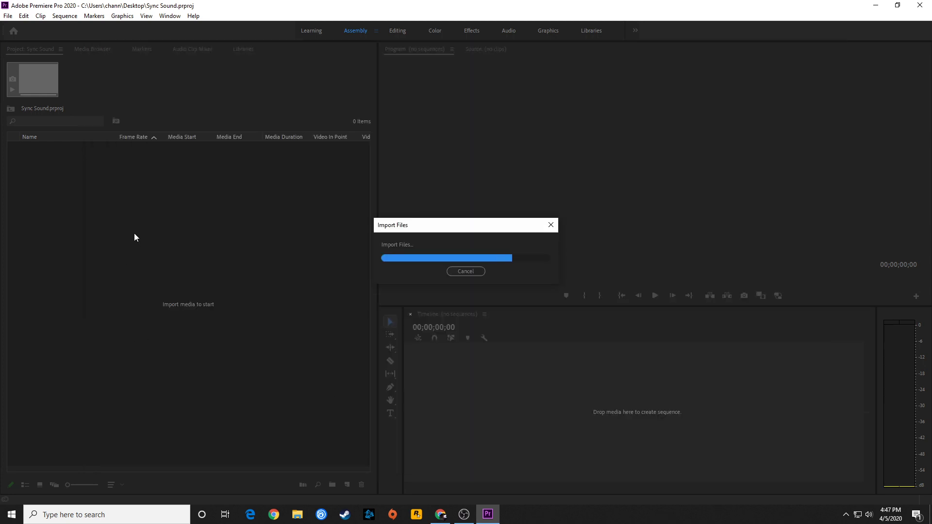
click(466, 309)
- Import the ATFS AUDIO folder from ATFS PROXIES into the project
double_click(79, 199)
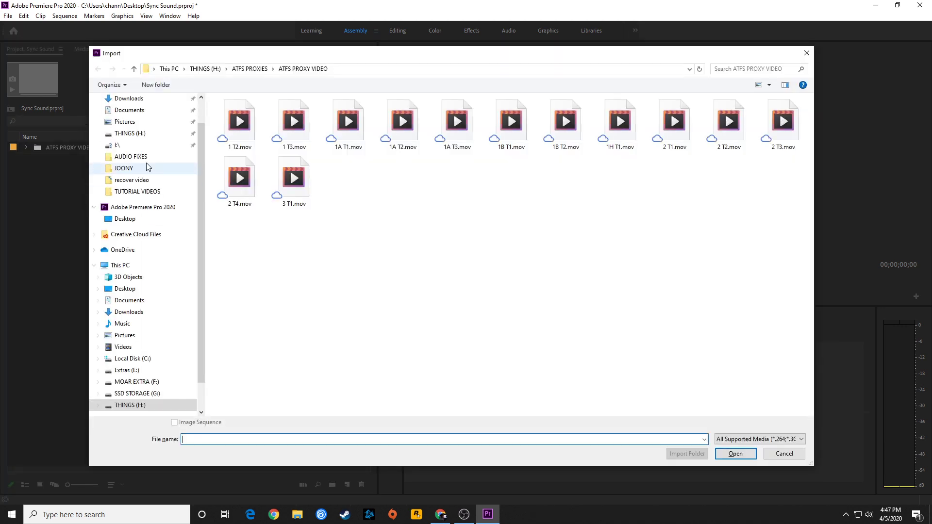
click(250, 68)
click(235, 114)
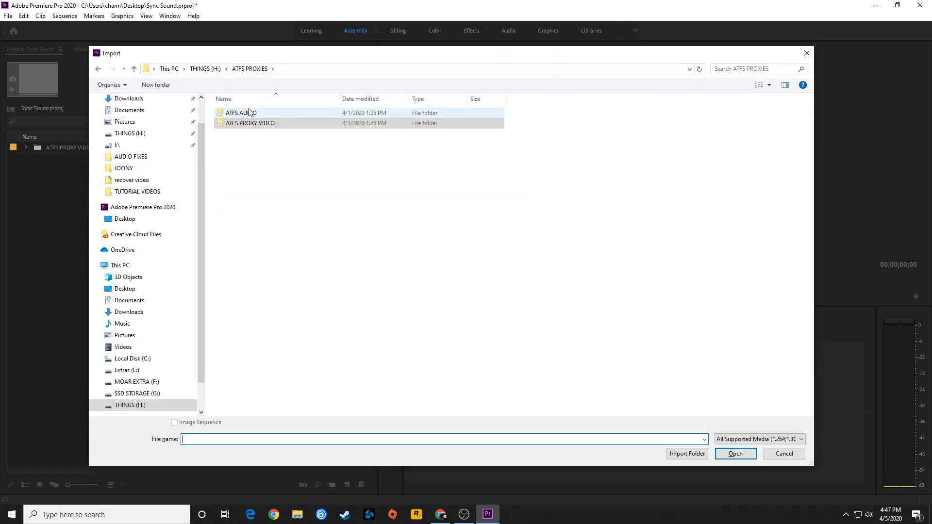
click(688, 454)
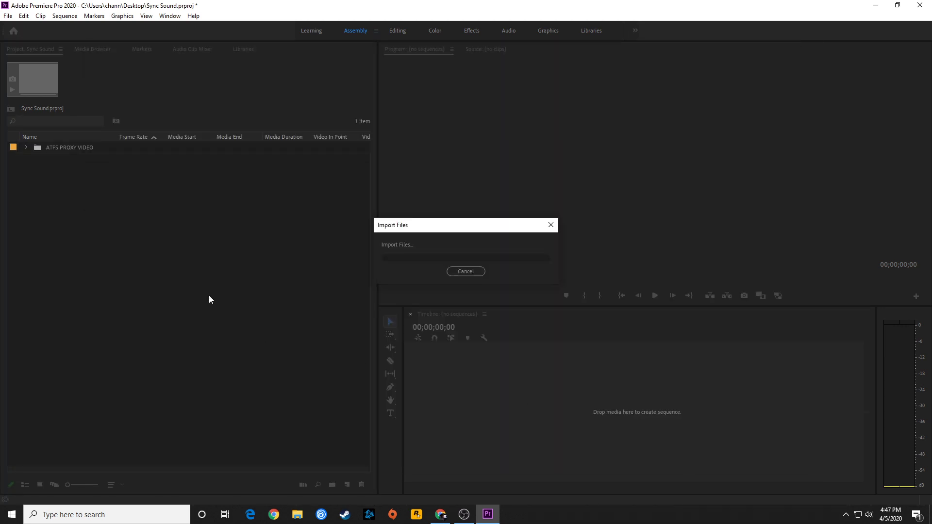
- Expand the ATFS AUDIO bin and look through its WAV clips from S01 T02.wav to S02 T04.wav
click(26, 147)
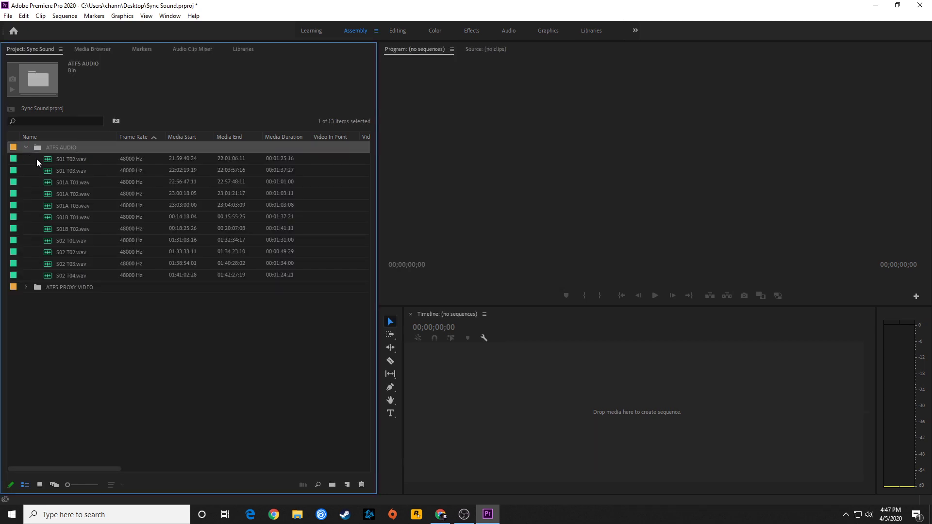
click(37, 159)
click(56, 218)
click(61, 265)
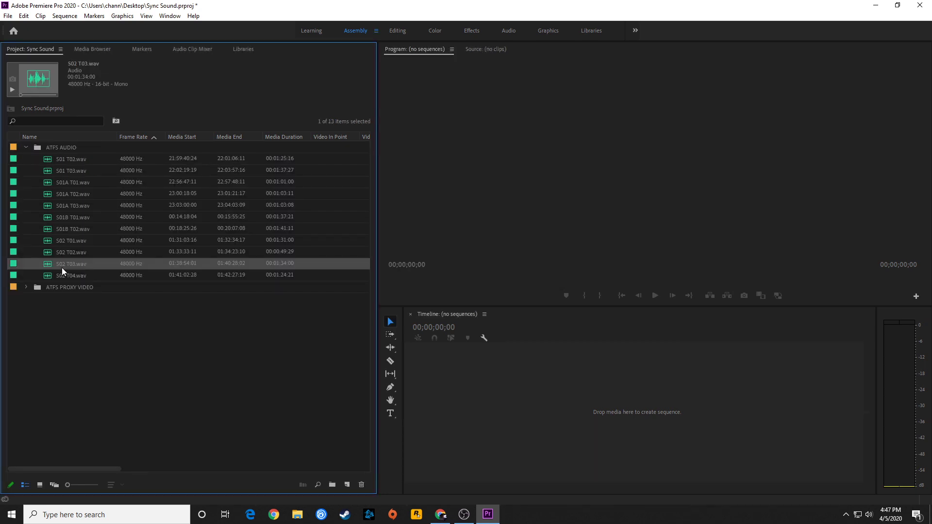
click(69, 162)
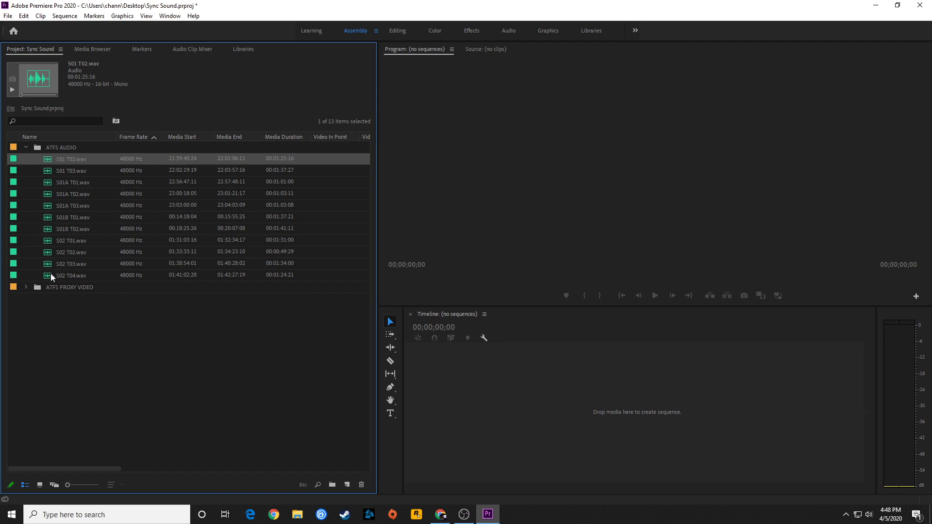
click(50, 275)
click(50, 160)
click(66, 275)
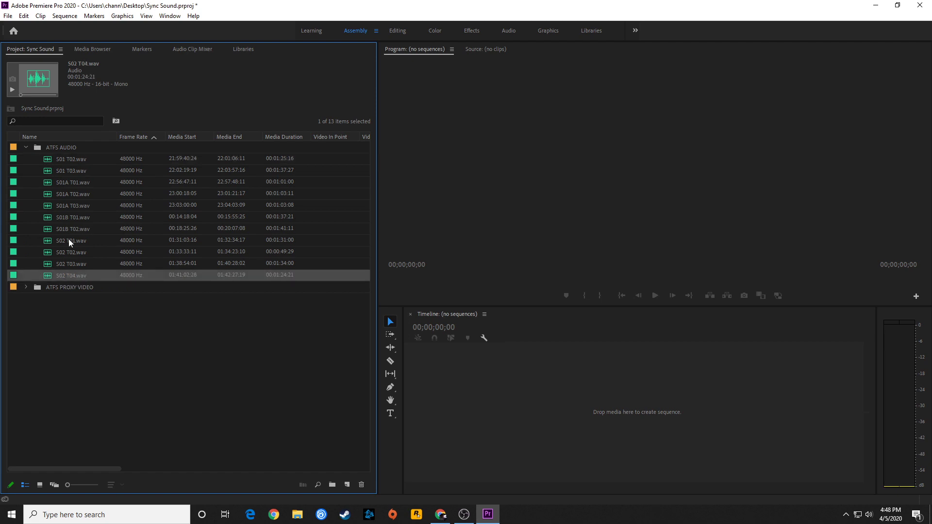
click(49, 162)
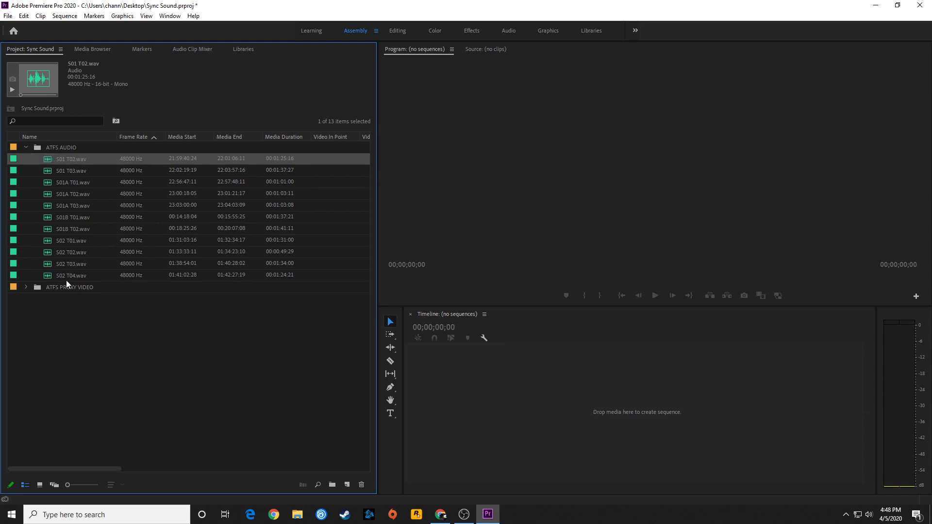
- Expand the ATFS PROXY VIDEO bin, open 1 T2.mov for preview and play its opening past the slate clap
click(26, 287)
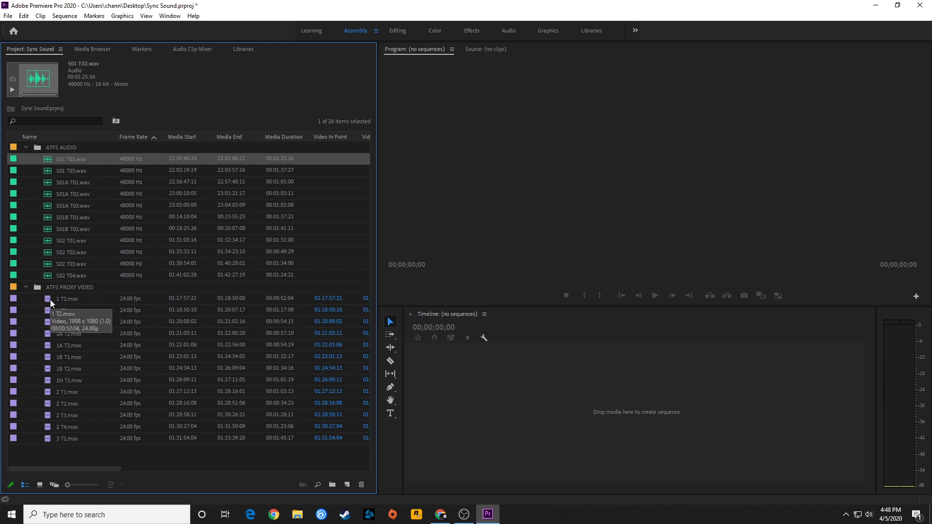
double_click(50, 301)
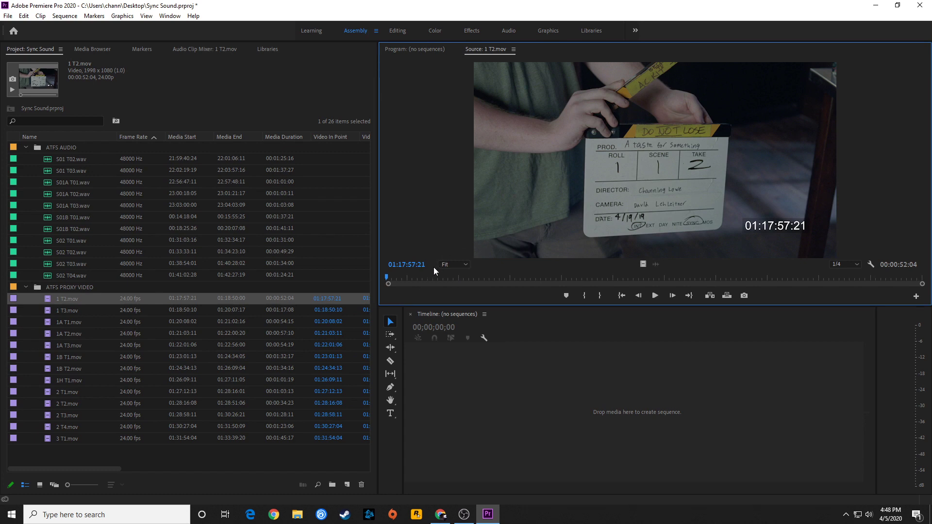
key(space)
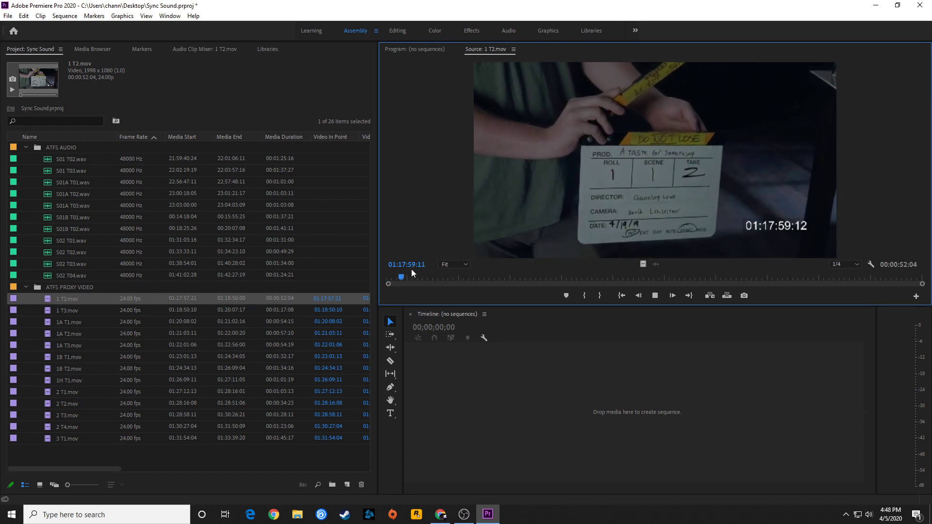
key(space)
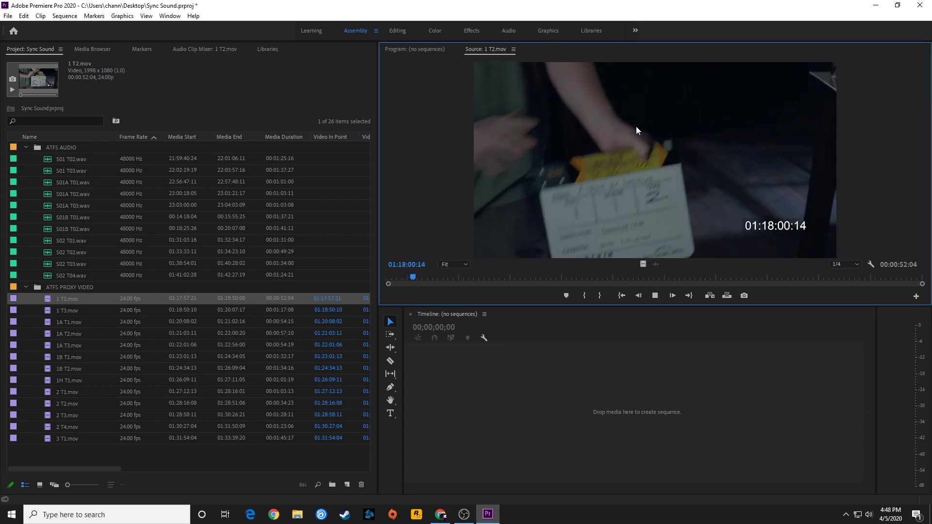
- Step frame by frame through 1 T2.mov to the frame where the clapper closes, at 01:18:00:04
key(Left)
key(Left)
key(Left)
key(Left)
key(Left)
key(Left)
key(Left)
key(Left)
key(Left)
key(Left)
key(Left)
key(Left)
key(Left)
key(Left)
key(Right)
key(Right)
key(Right)
key(Right)
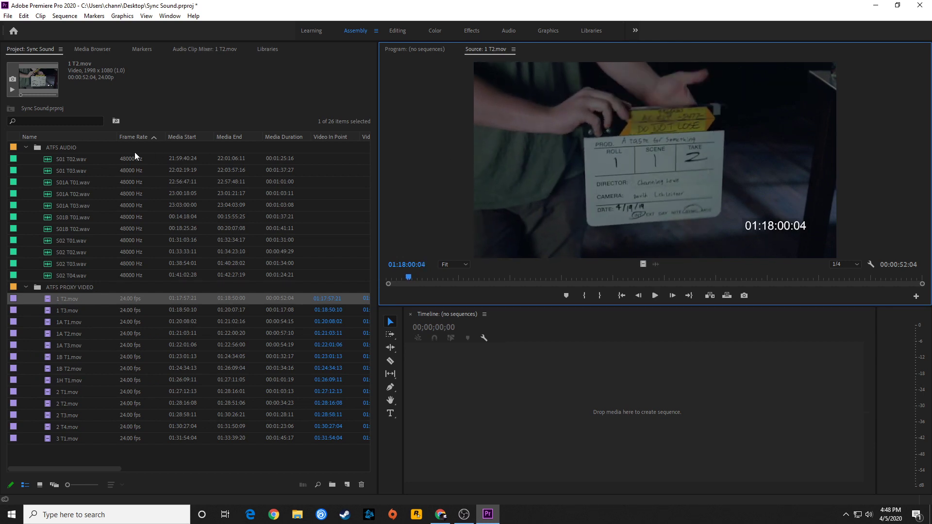
- Open S01 T02.wav for preview, zoom in on its waveform and play through the tall clap spike near 22:00:12
double_click(47, 161)
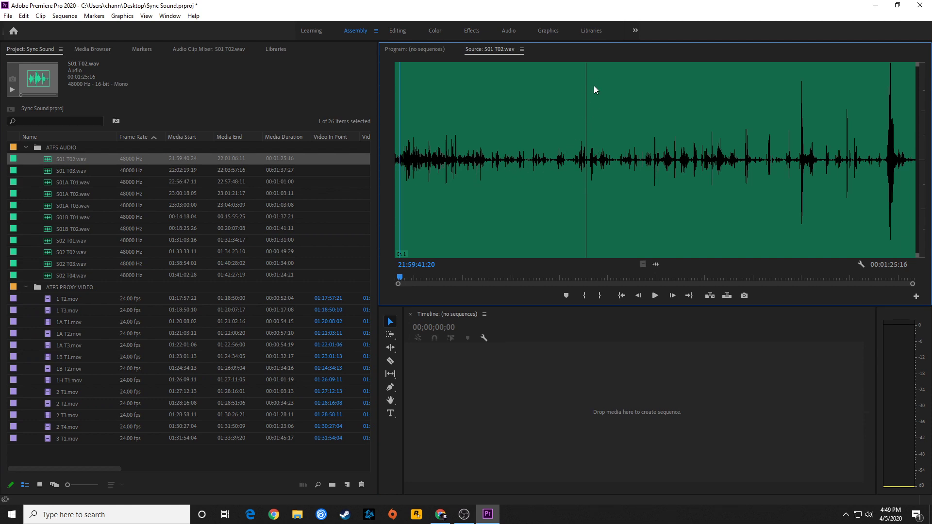
click(568, 101)
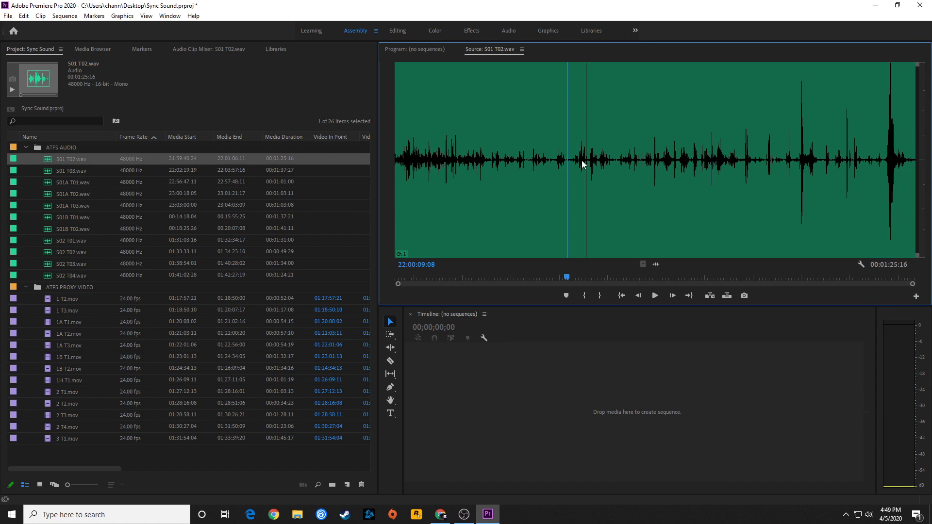
key(equal)
key(equal)
key(space)
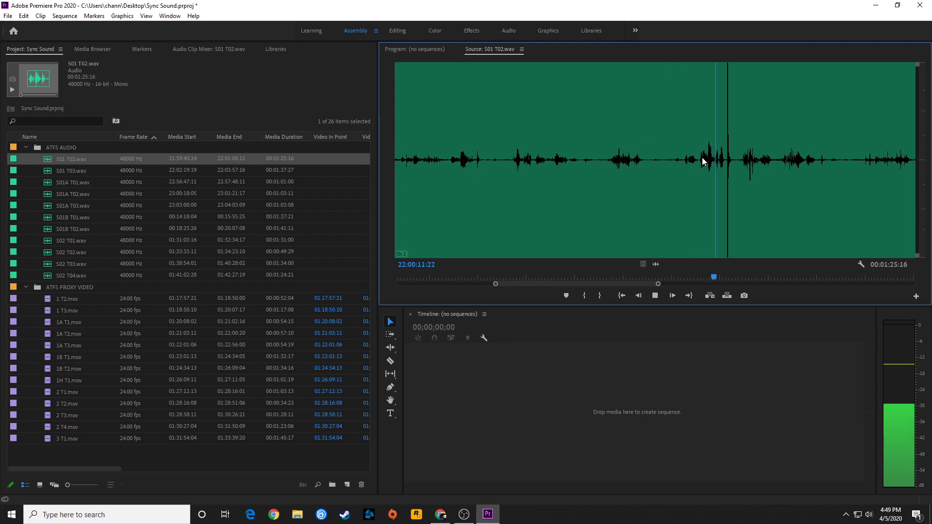
key(space)
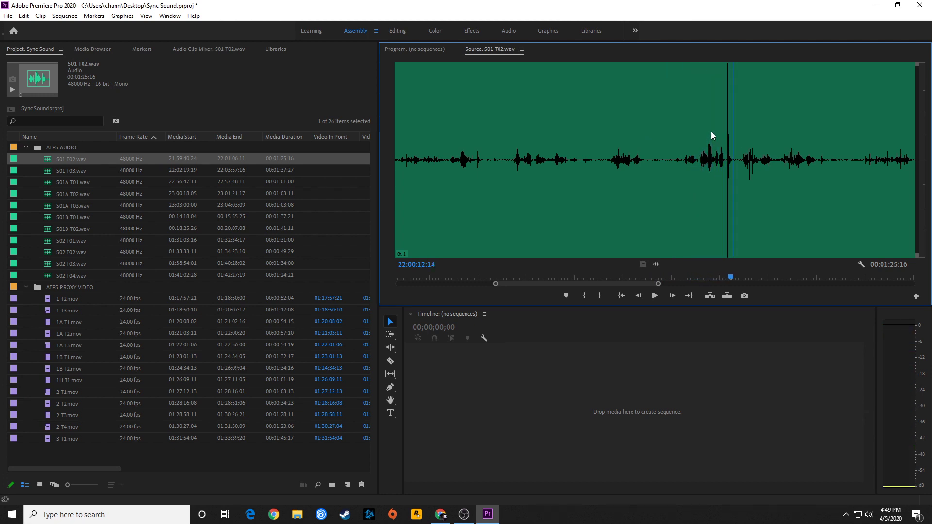
- Create a sequence from 1 T2.mov and delete the clip from its timeline, leaving the sequence empty
double_click(60, 300)
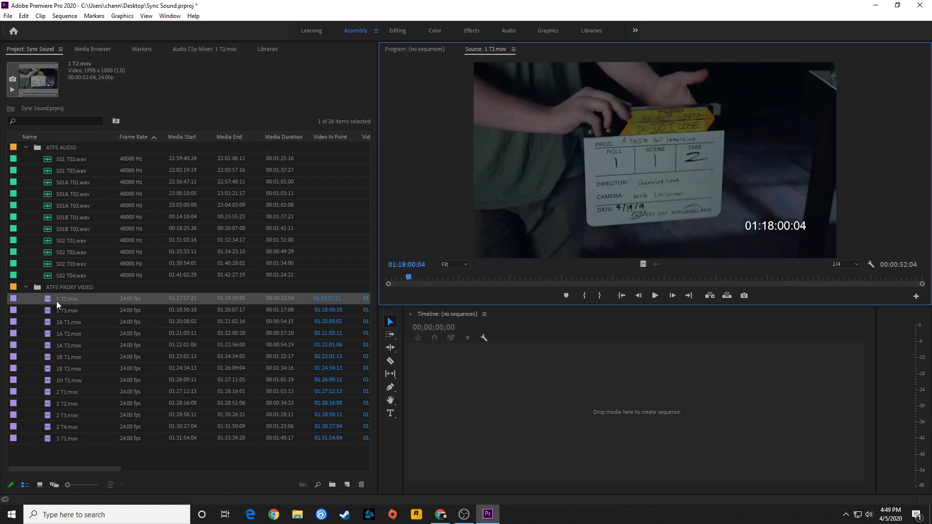
drag(49, 303, 555, 402)
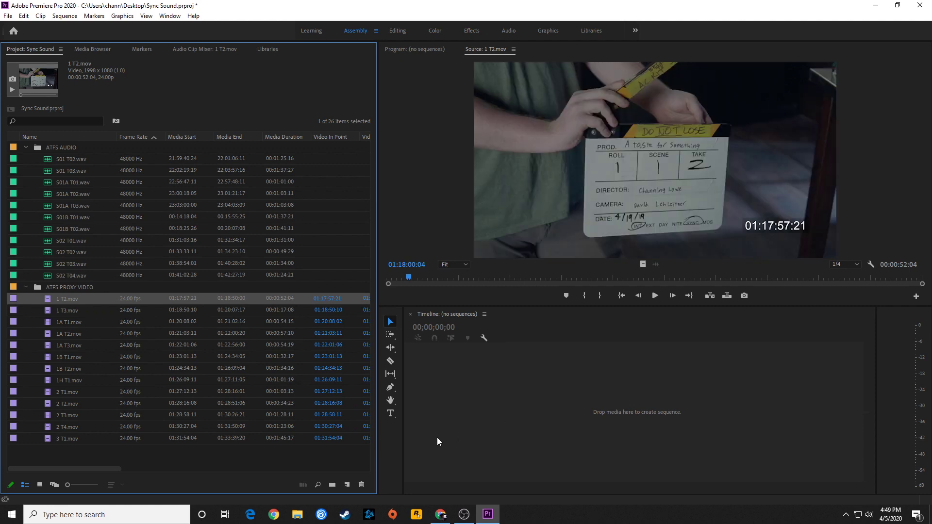
click(546, 405)
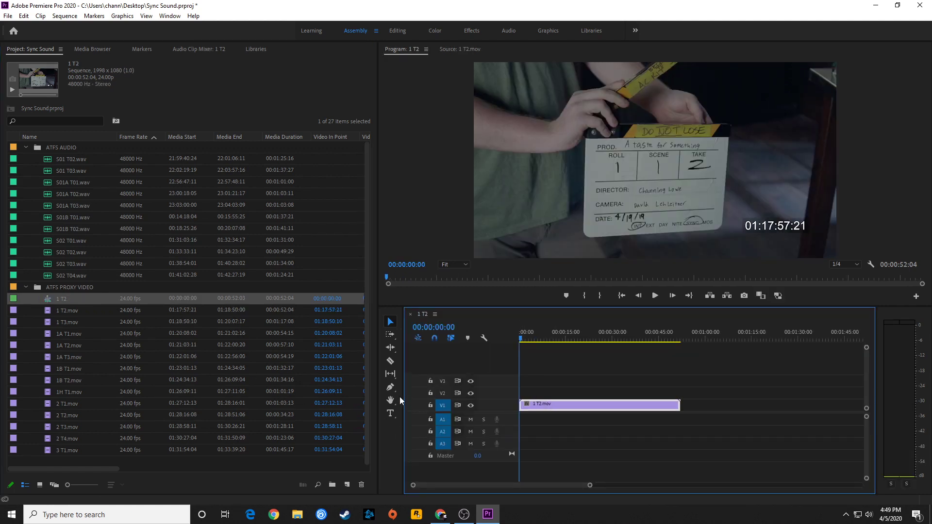
key(Delete)
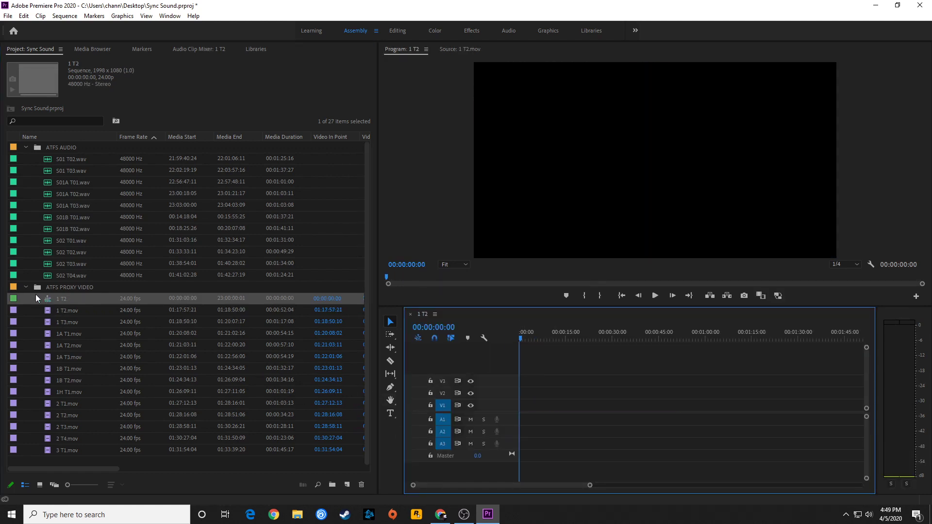
- Move the 1 T2 sequence out of the ATFS PROXY VIDEO bin to the project root and collapse both bins
click(25, 147)
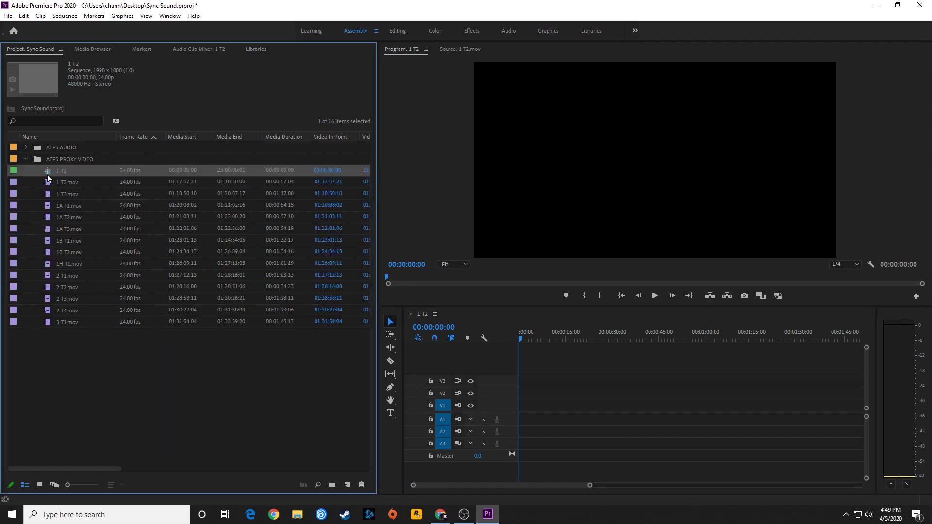
click(70, 361)
click(25, 159)
click(47, 147)
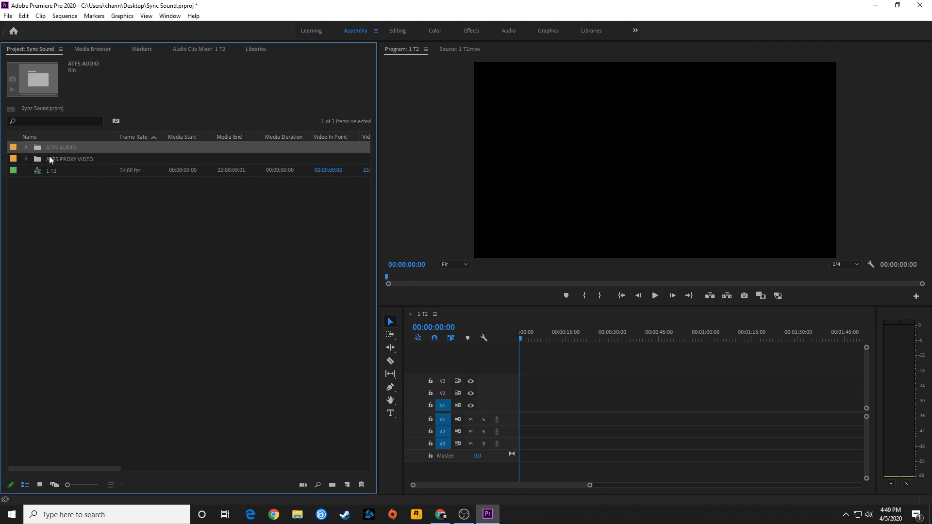
- Rename the 1 T2 sequence as SYNC SOUND and open the ATFS PROXY VIDEO bin
click(49, 170)
key(Return)
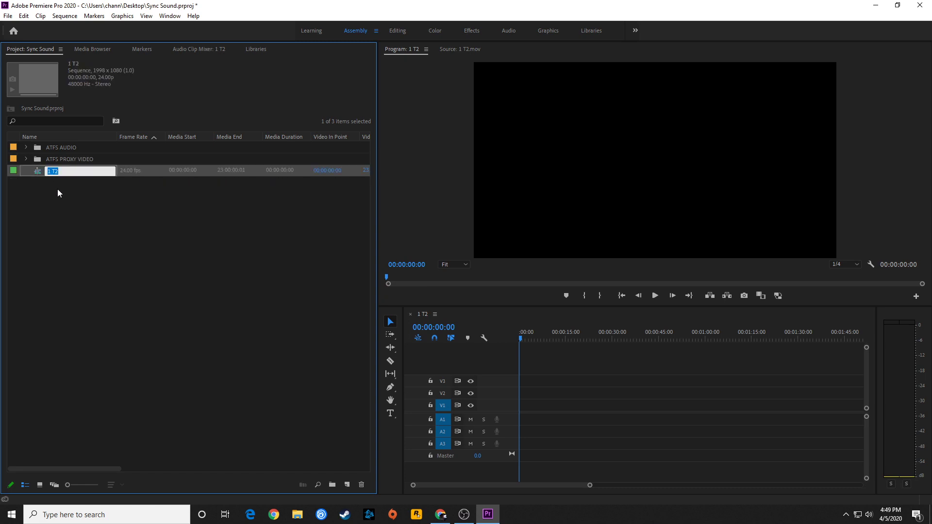
text(SYNC SOUND)
click(46, 232)
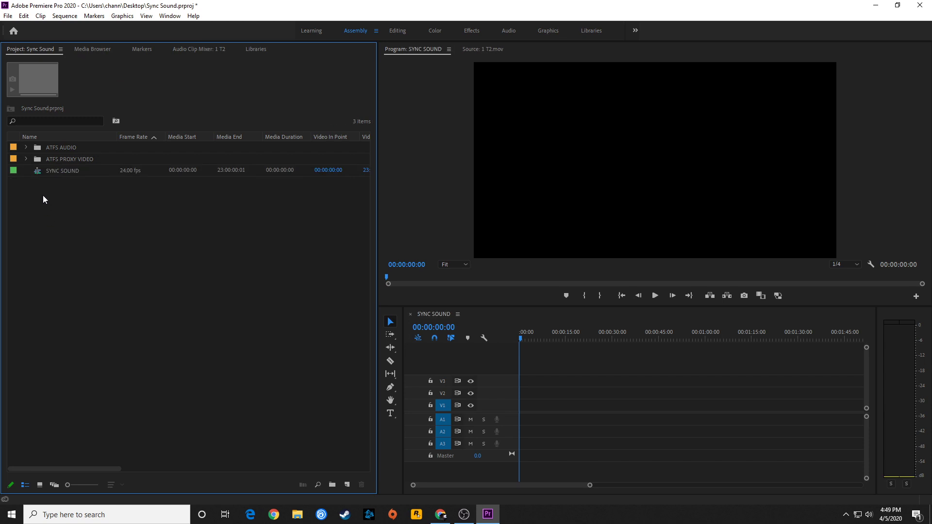
double_click(34, 157)
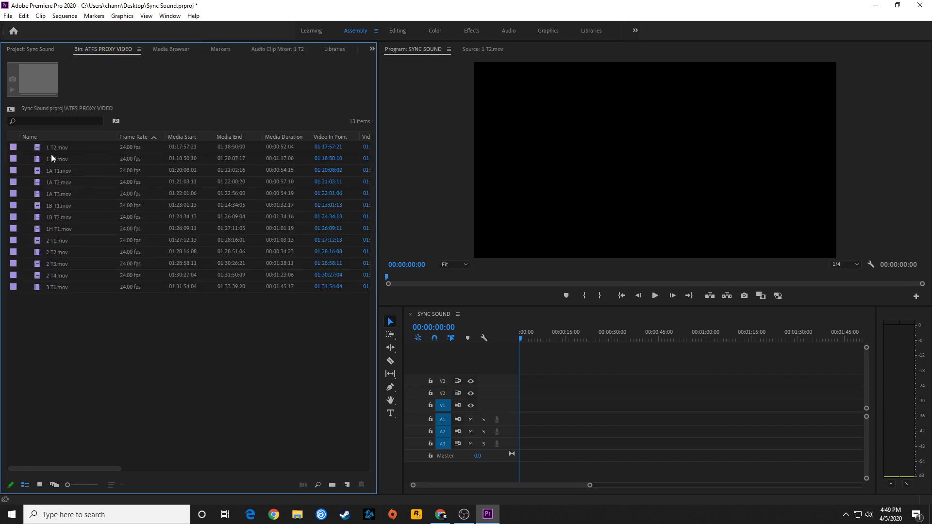
- Try placing all clips of the ATFS PROXY VIDEO bin on track V1 at the timeline's start, and undo it
key(ctrl+a)
drag(41, 155, 516, 412)
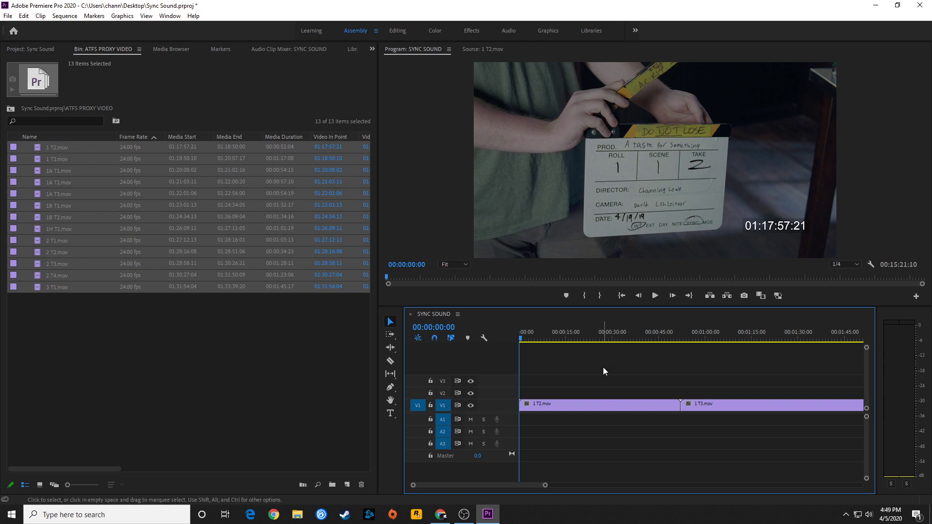
key(ctrl+z)
- Sort the ATFS PROXY VIDEO clips by name in ascending order and check the order of the first takes
click(39, 140)
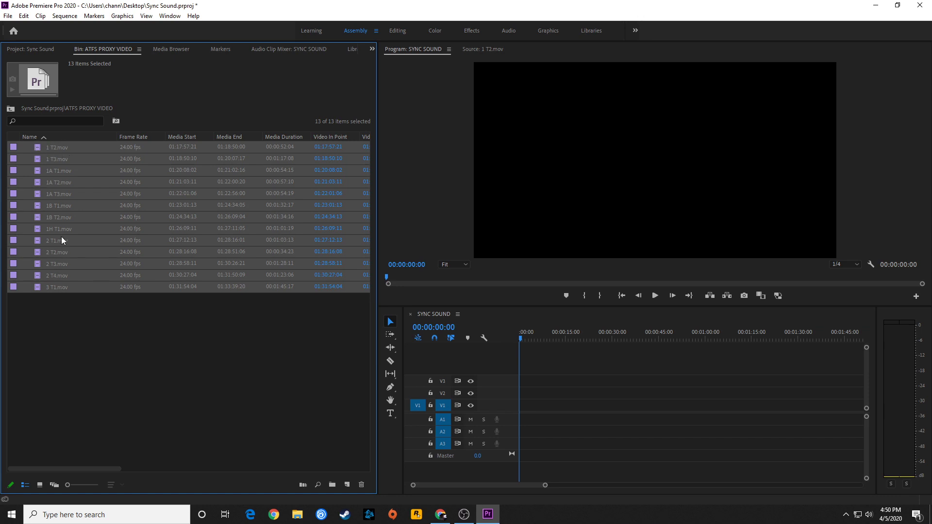
click(51, 149)
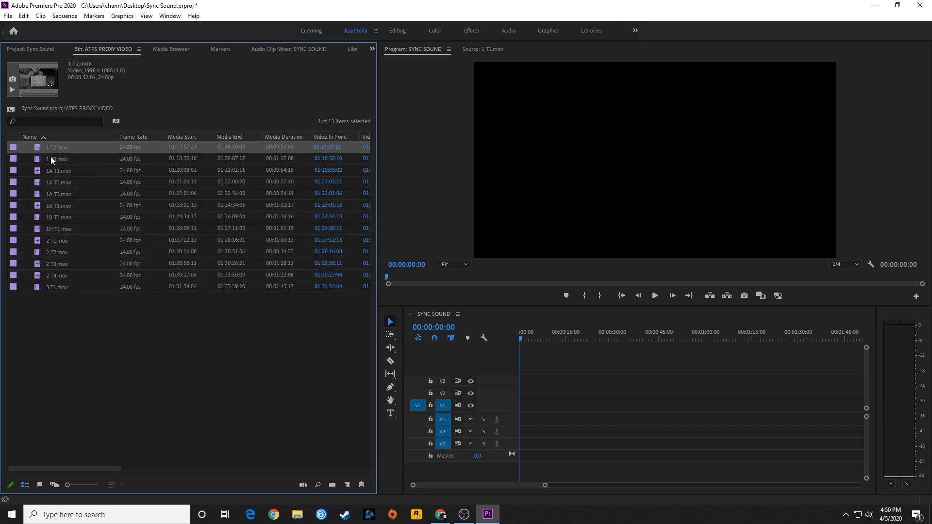
click(50, 159)
click(51, 170)
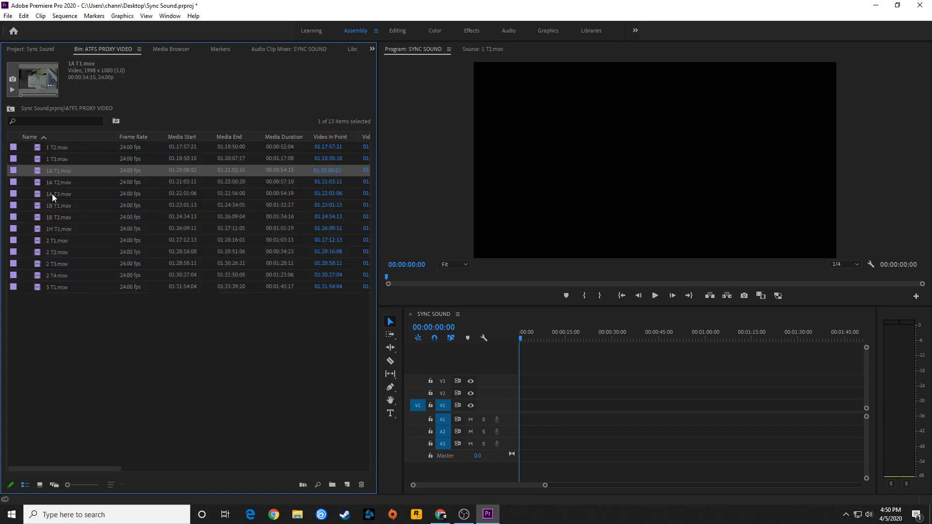
- Check the name order of the remaining ATFS PROXY VIDEO clips and view the slate of 1H T1.mov in the Source Monitor
click(51, 194)
click(53, 205)
click(53, 217)
click(43, 229)
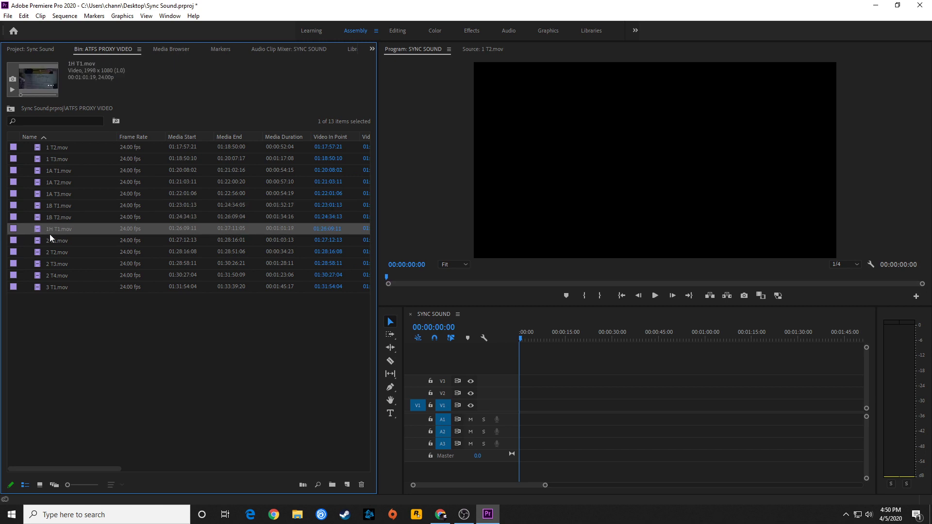
click(56, 242)
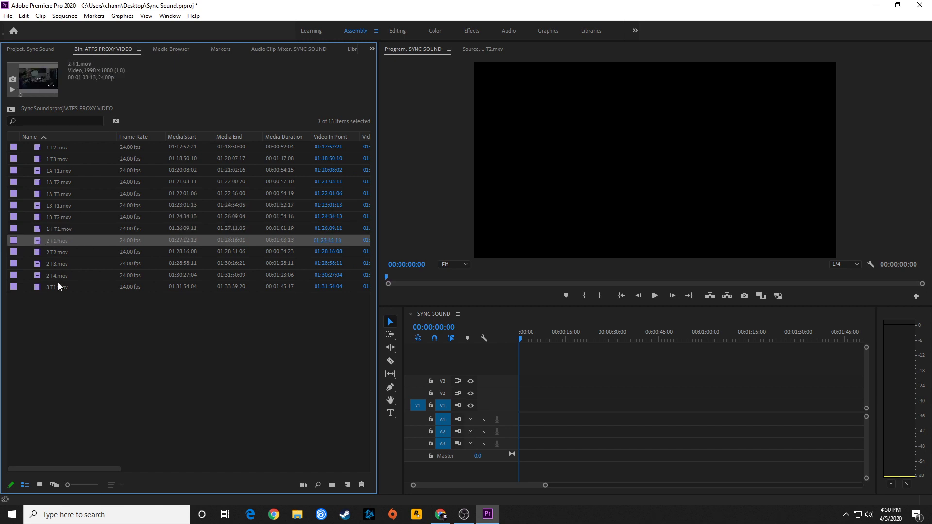
double_click(47, 229)
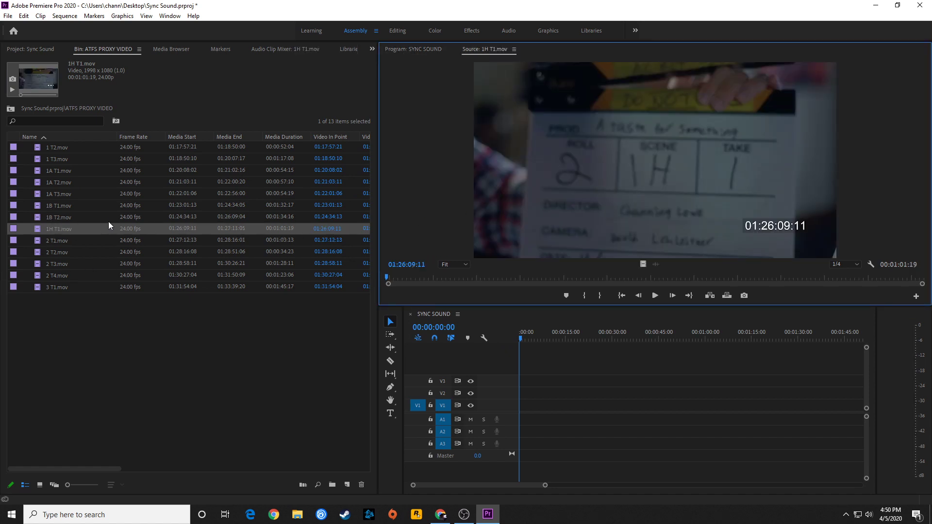
click(69, 217)
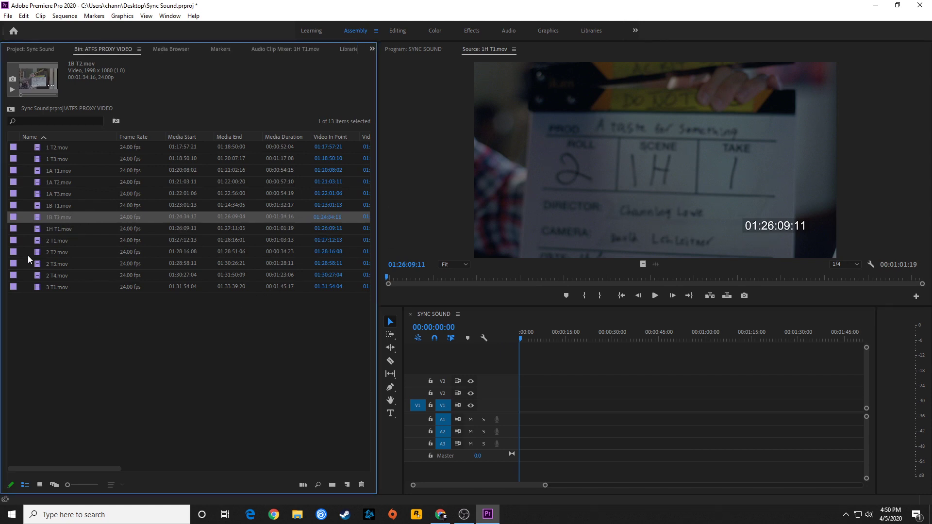
click(58, 233)
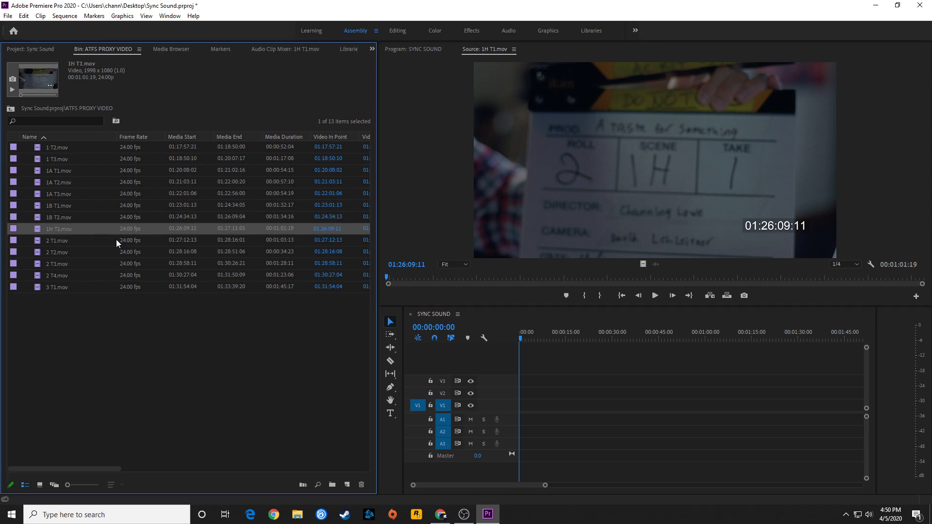
click(90, 338)
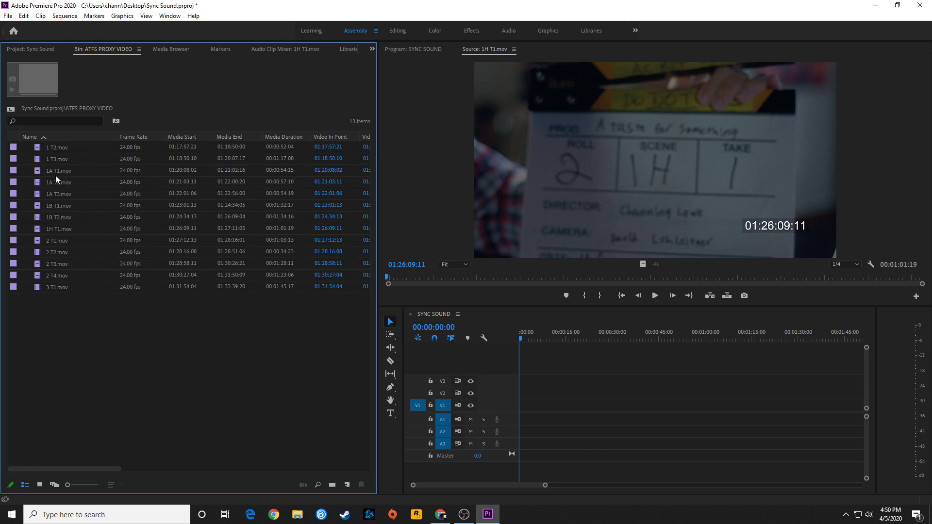
- Place all ATFS PROXY VIDEO clips in name order on track V1 at the sequence's start and expand the track heights
key(ctrl+a)
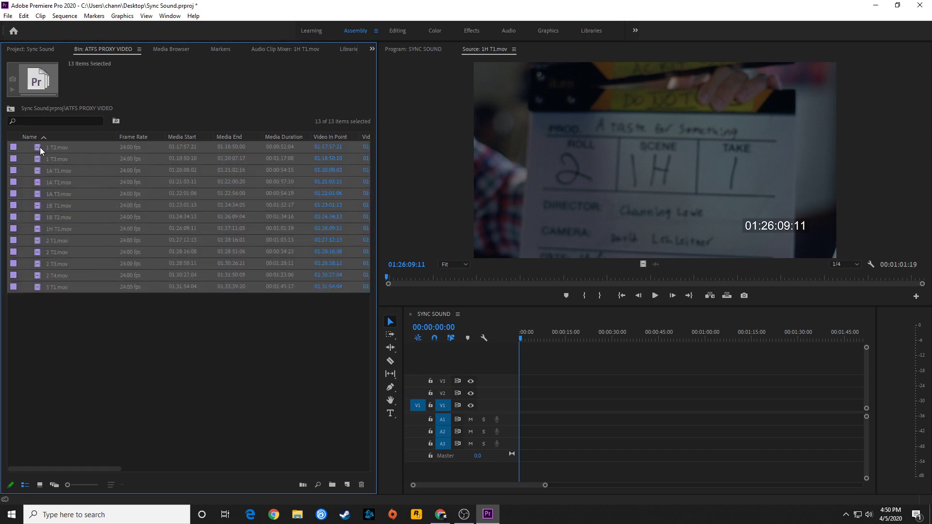
click(66, 139)
click(60, 140)
drag(38, 149, 539, 407)
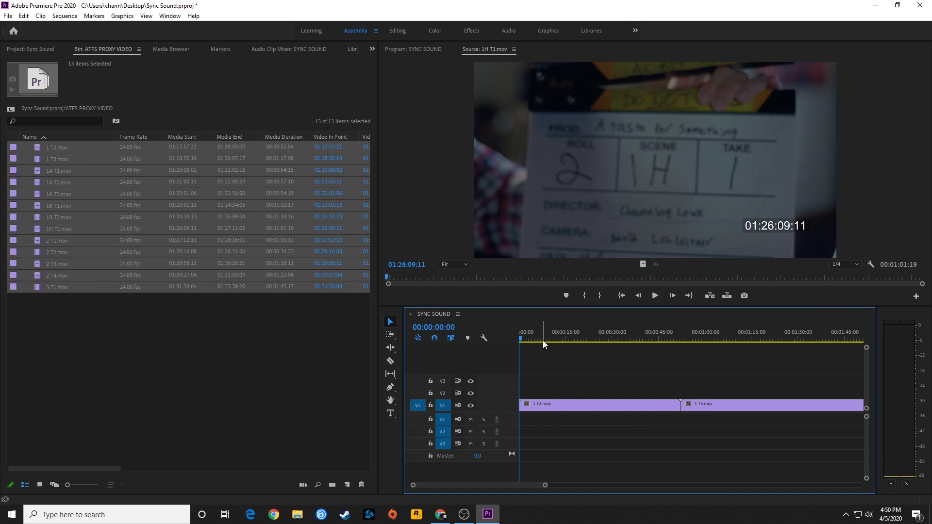
key(shift+equal)
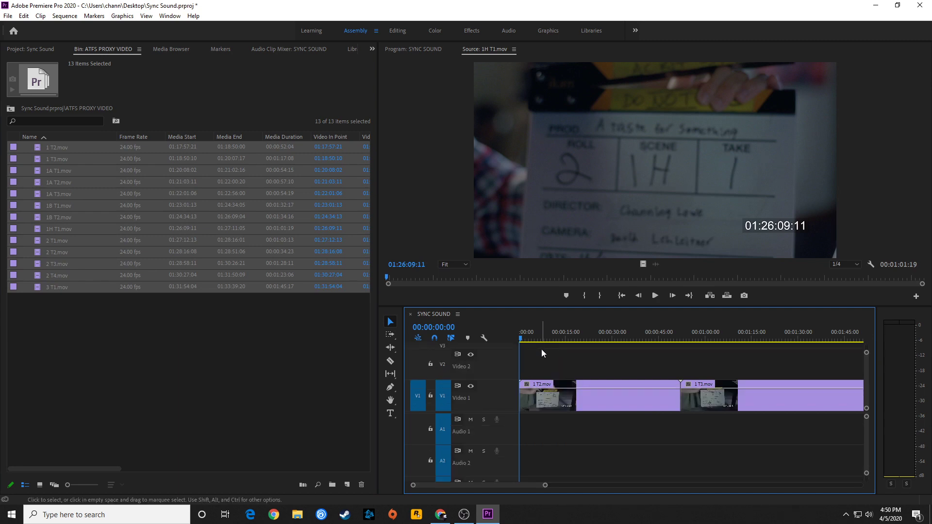
click(520, 323)
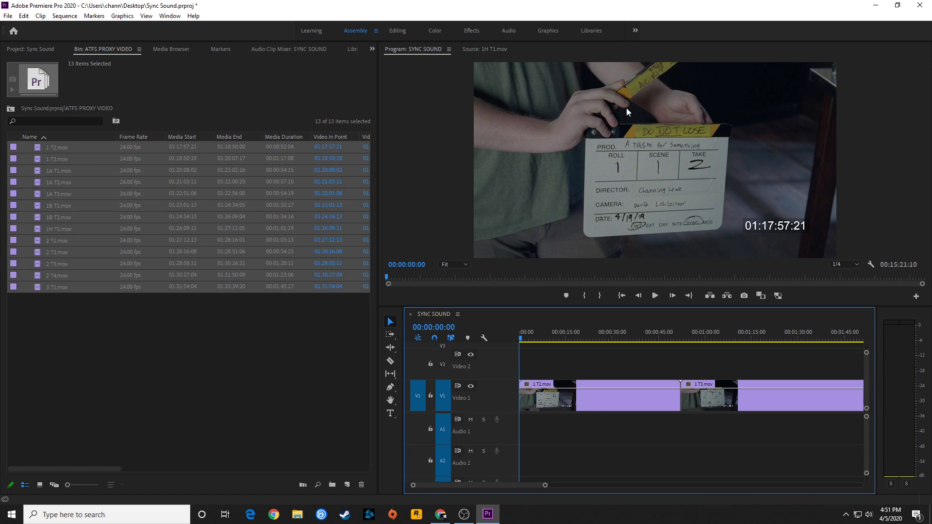
- Play the start of 1 T2.mov in the SYNC SOUND sequence until just past the slate clap
click(231, 333)
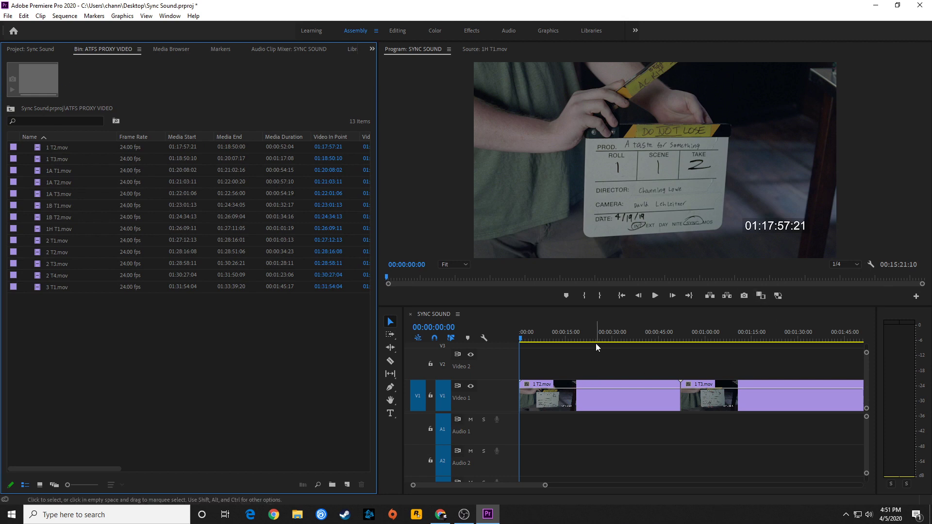
click(469, 318)
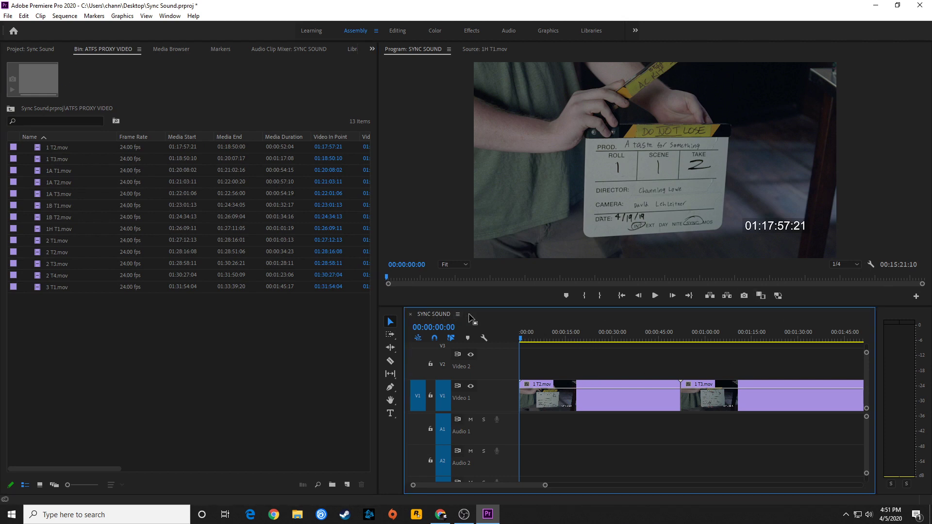
key(minus)
key(minus)
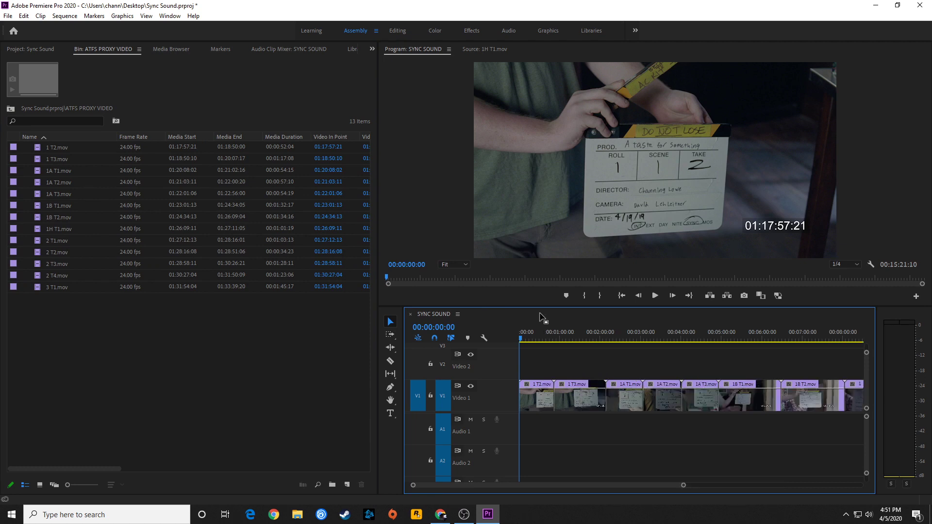
key(equal)
key(equal)
key(space)
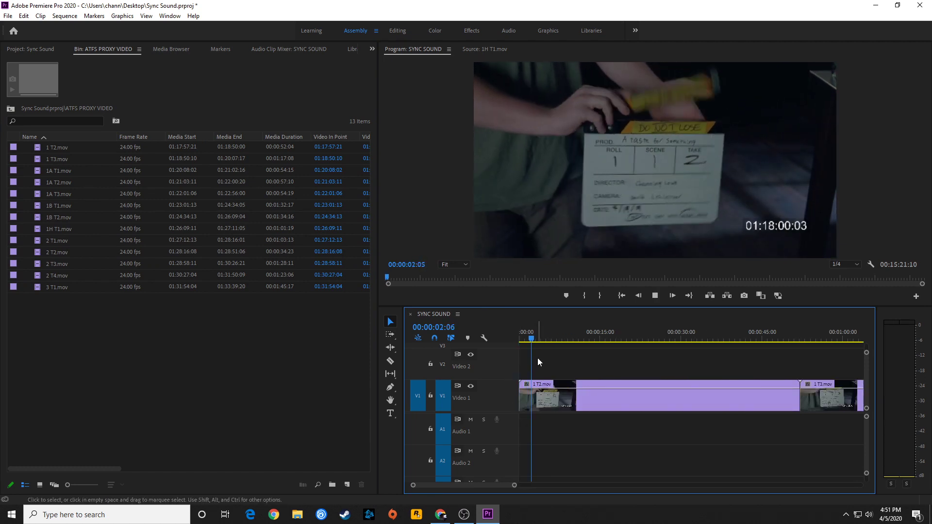
key(space)
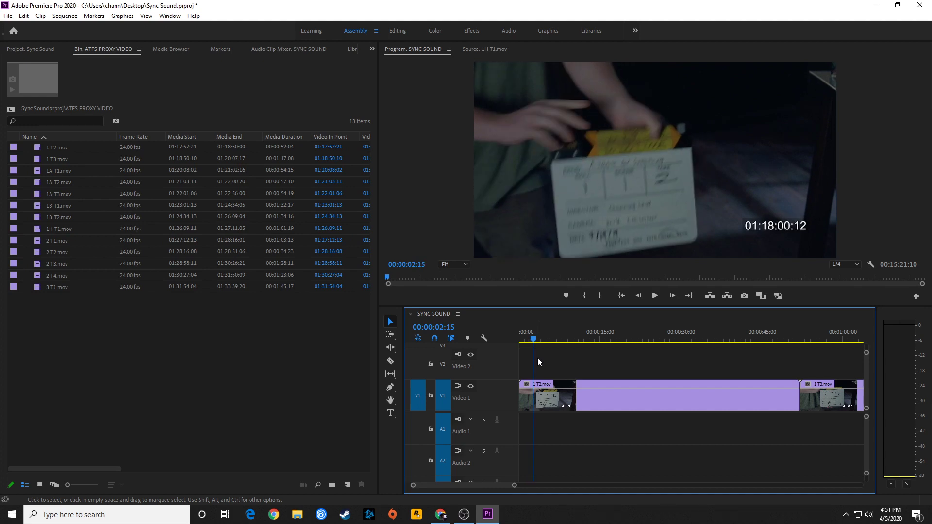
- Step frame by frame around the slate clap of 1 T2.mov and park the playhead at 00:00:02:07, where the slate closes
key(Left)
key(Left)
key(Left)
key(Left)
key(Left)
key(Left)
key(Left)
key(Left)
key(Left)
key(Left)
key(Left)
key(Left)
key(Left)
key(Left)
key(Left)
key(Left)
key(Left)
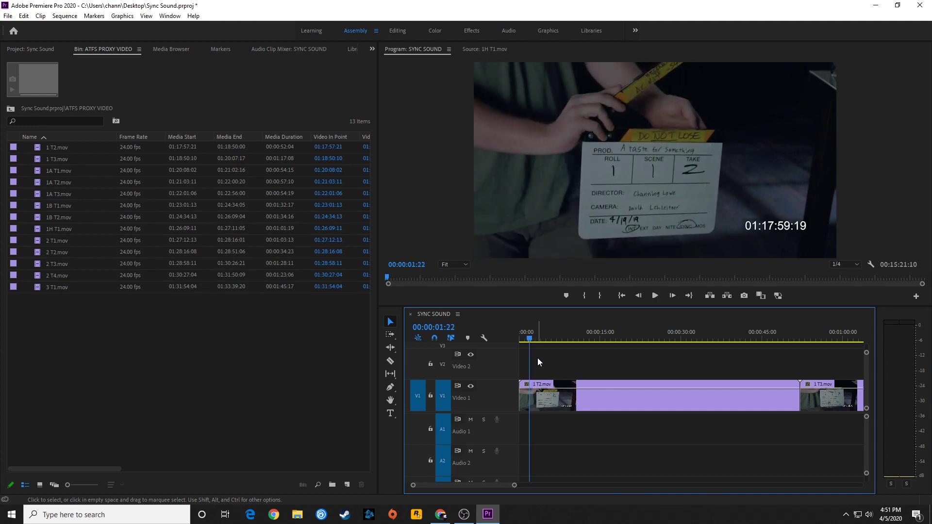
key(Right)
key(Right)
key(Right)
key(Right)
key(Right)
key(Right)
key(Right)
key(Right)
key(Right)
key(Right)
key(Right)
key(Right)
key(Right)
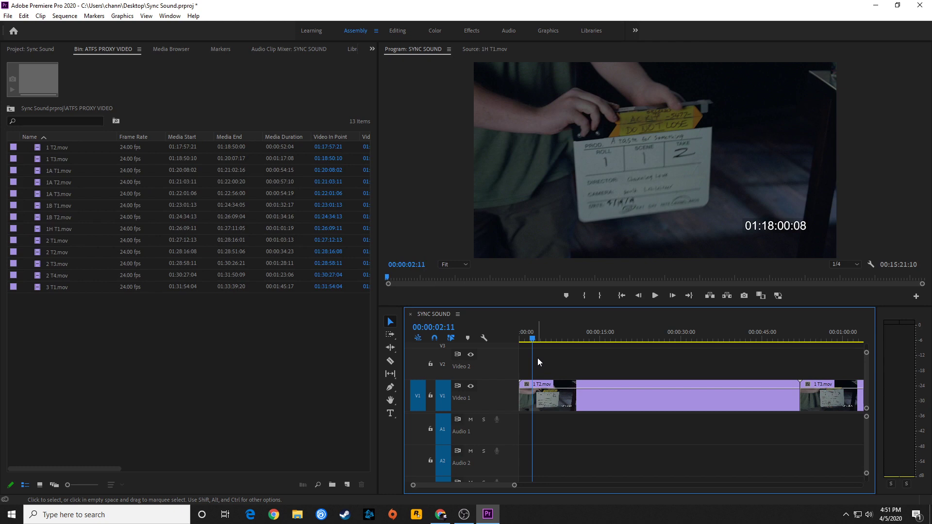
key(Left)
key(Left)
key(Left)
key(Left)
key(Left)
key(Left)
key(Left)
key(Left)
key(Left)
key(Left)
key(Left)
key(Left)
key(Left)
key(Left)
key(Left)
key(Left)
key(Left)
key(Left)
key(Left)
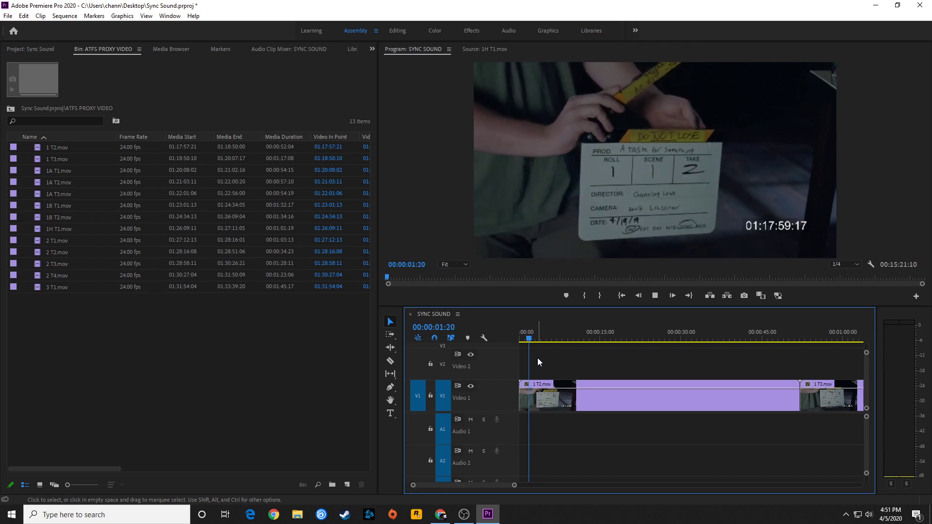
key(Right)
key(Right)
key(Right)
key(Right)
key(Right)
key(Right)
key(Right)
key(Right)
key(Right)
key(Right)
key(Right)
key(Right)
key(Right)
key(Right)
key(Right)
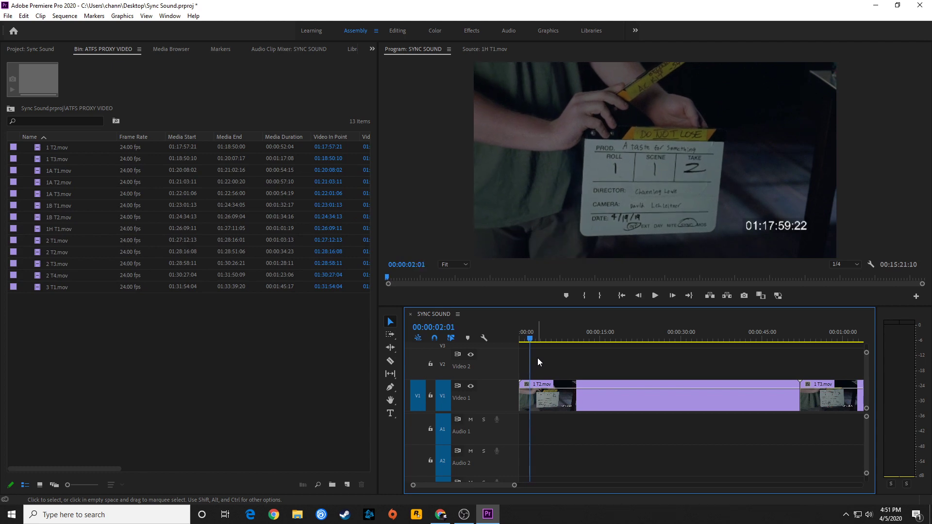
key(Left)
key(Right)
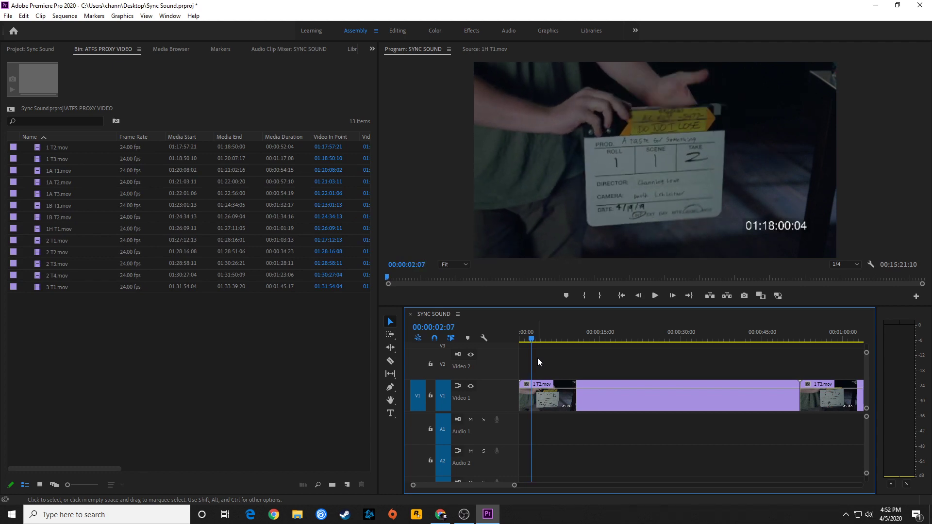
- Open the ATFS AUDIO bin from the project root and load S01 T02.wav in the Source Monitor
click(37, 48)
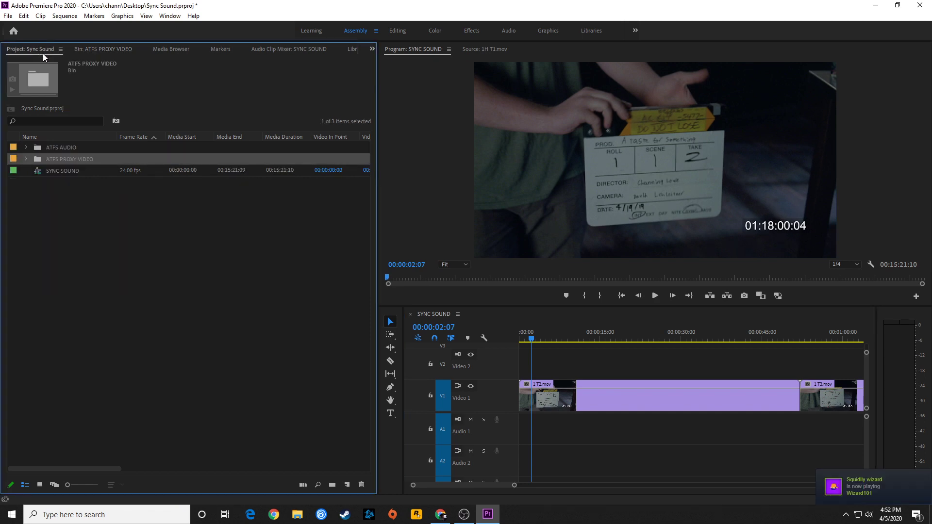
double_click(36, 148)
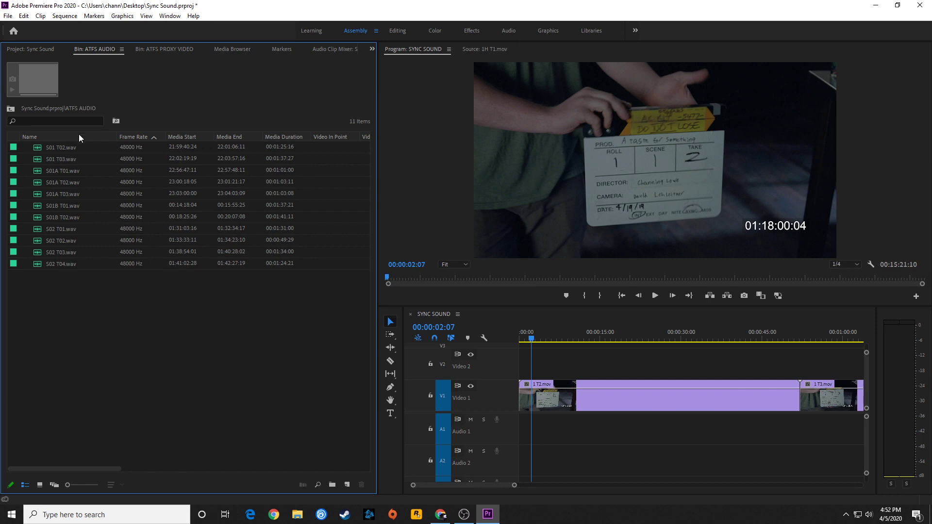
click(39, 151)
double_click(39, 147)
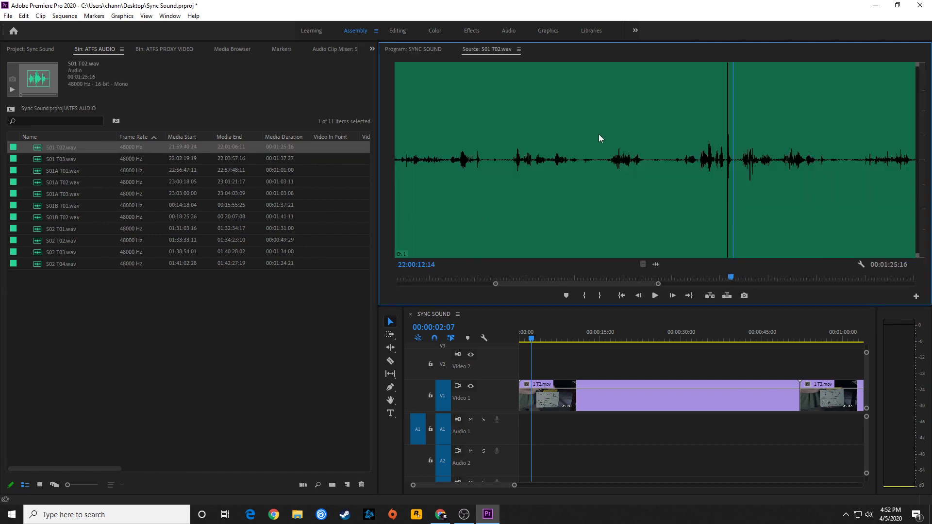
- Play S01 T02.wav around the slate clap and place its playhead just before the clap's spike
click(680, 121)
key(space)
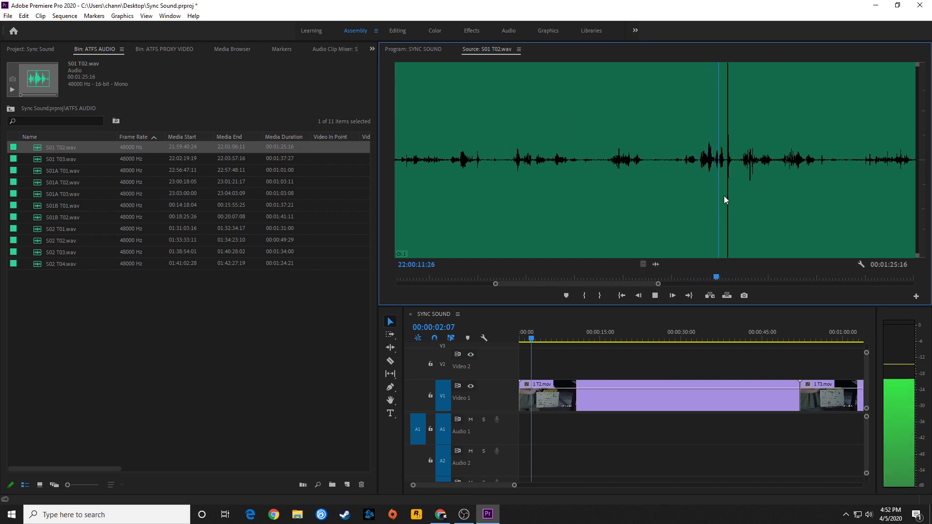
key(space)
key(Left)
key(Left)
key(Left)
key(Left)
key(Left)
key(Left)
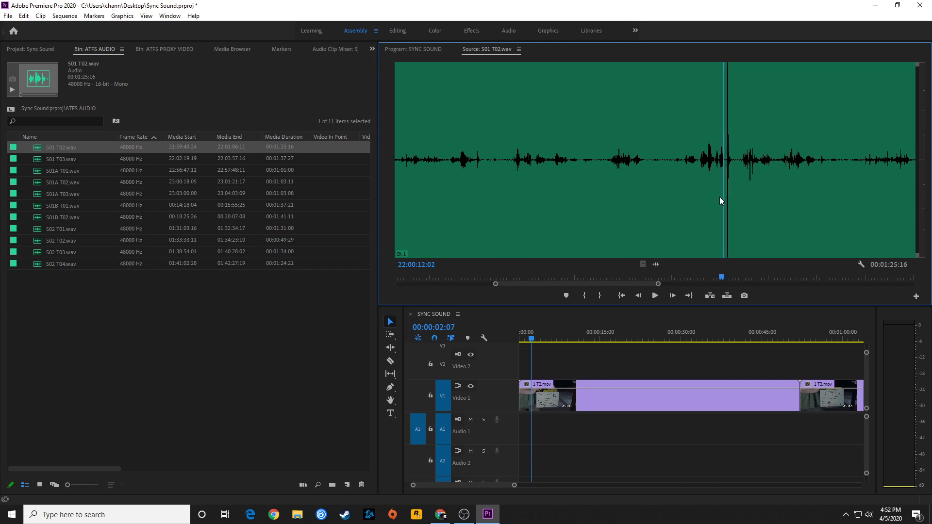
- Mark an In point in S01 T02.wav at 22:00:12:06, right at the start of the clap's spike
key(equal)
key(equal)
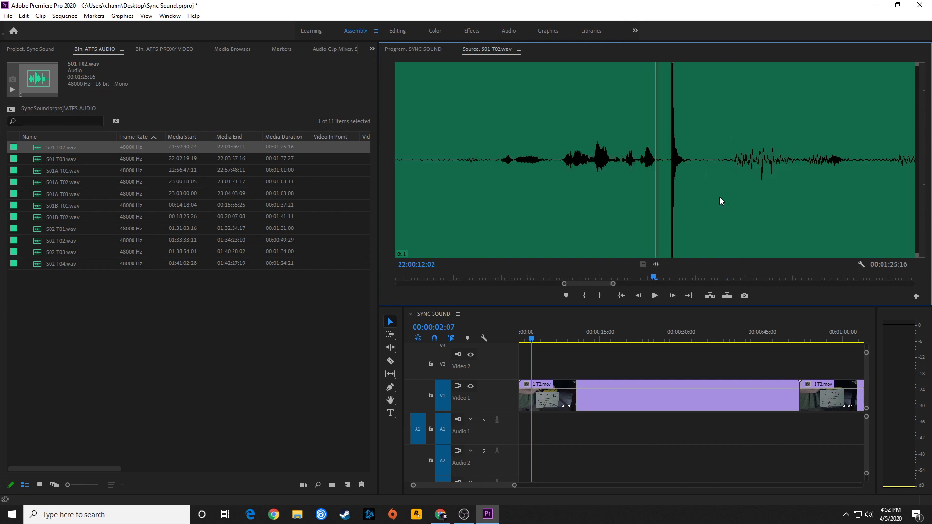
key(Right)
key(Right)
key(Right)
key(Right)
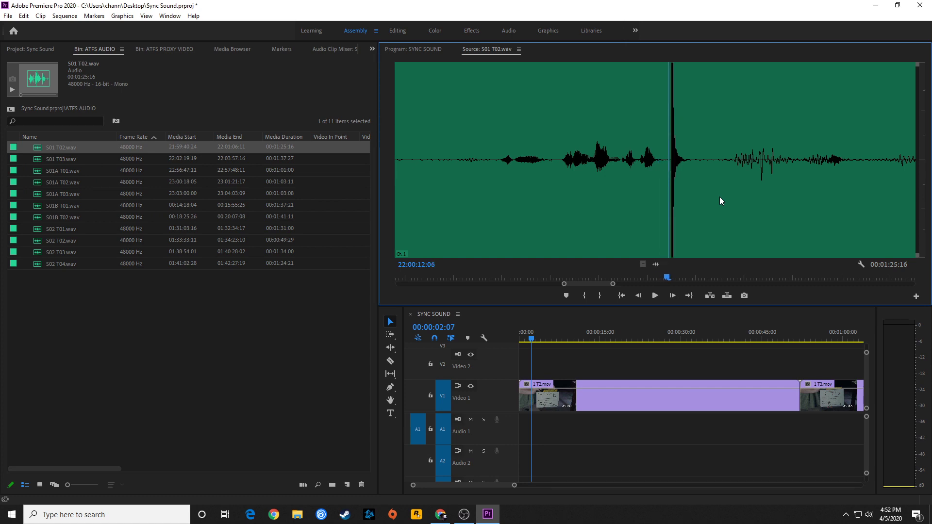
key(i)
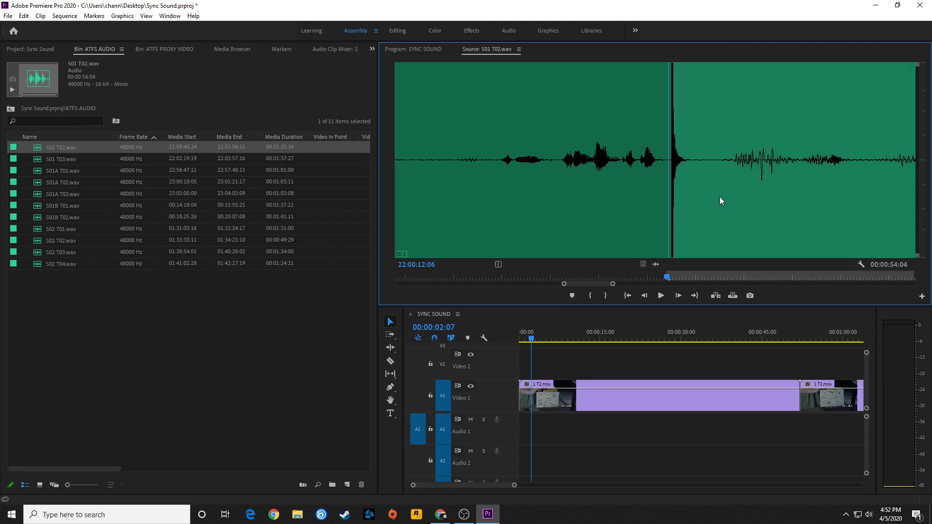
- Place S01 T02.wav from its In point on track A1 at a sequence In point of 00:00:02:07, and clear the sequence's marks
key(shift+3)
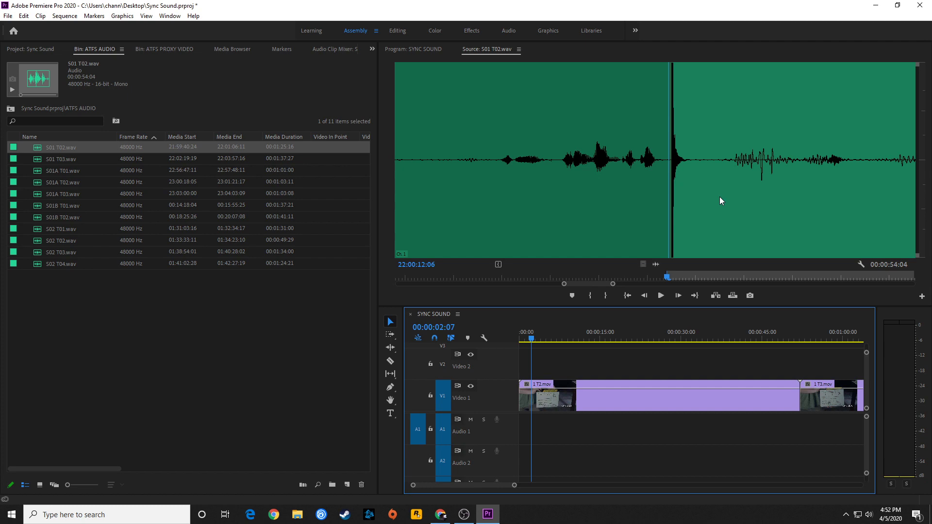
click(413, 50)
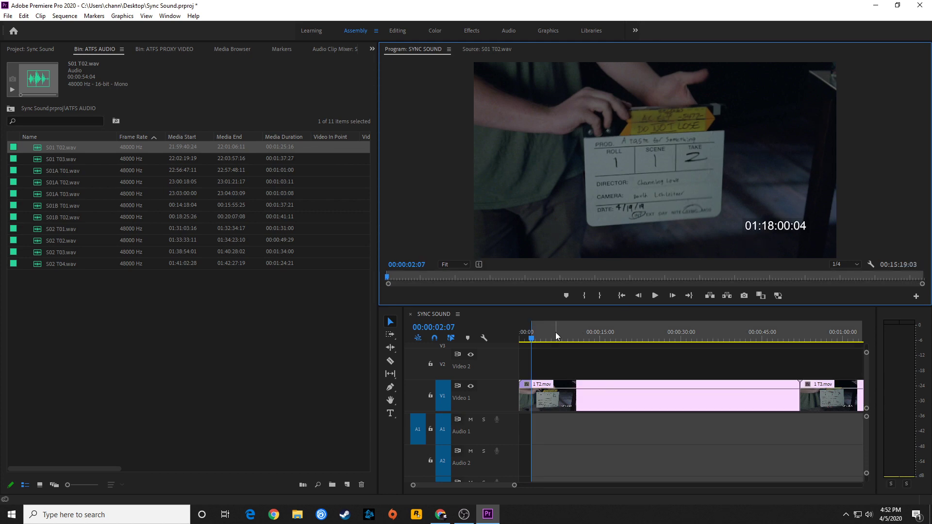
drag(556, 333, 652, 334)
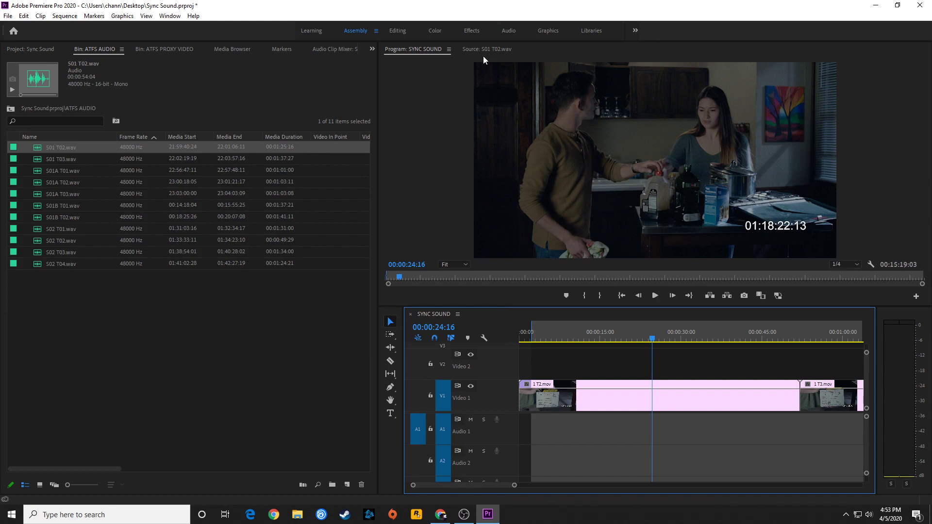
key(ctrl+shift+z)
- Set the Program Monitor's playback resolution to Full and play the scene from about 00:00:20 to check the sync
drag(549, 334, 606, 342)
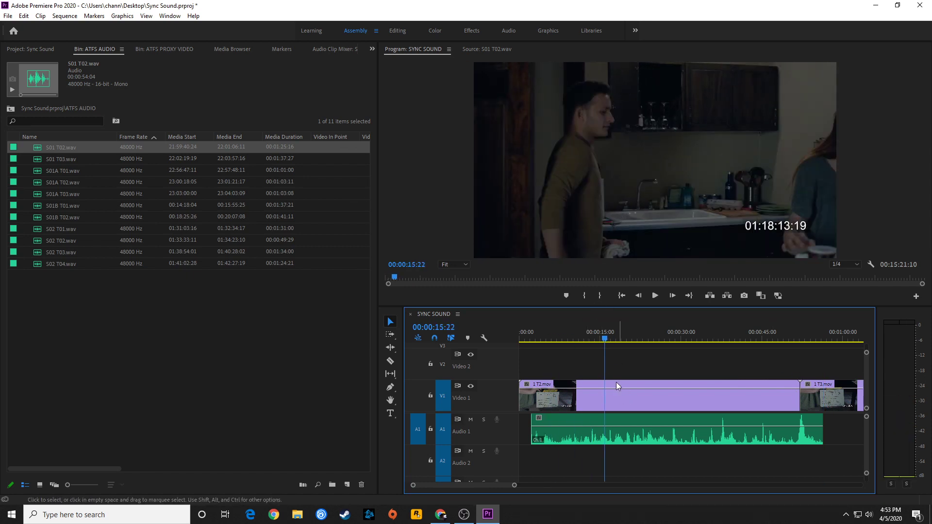
click(851, 263)
click(845, 274)
drag(611, 341, 631, 347)
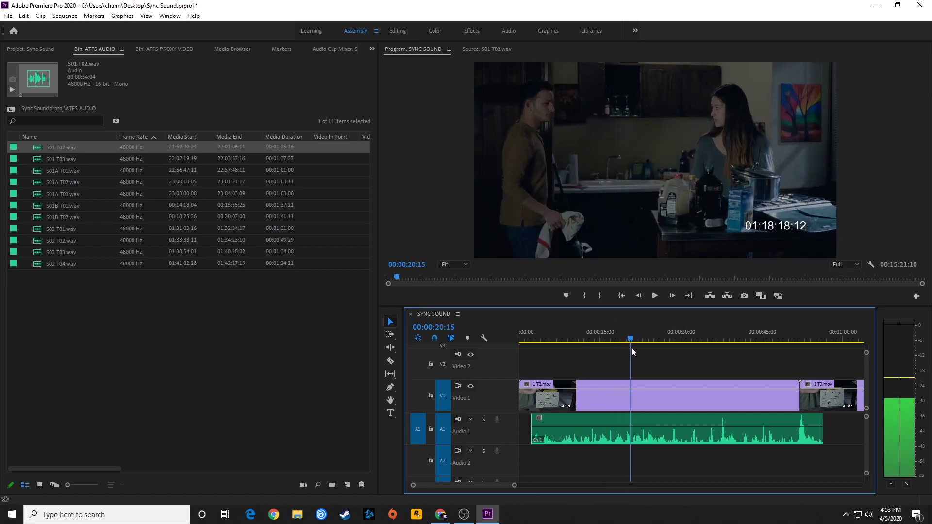
key(space)
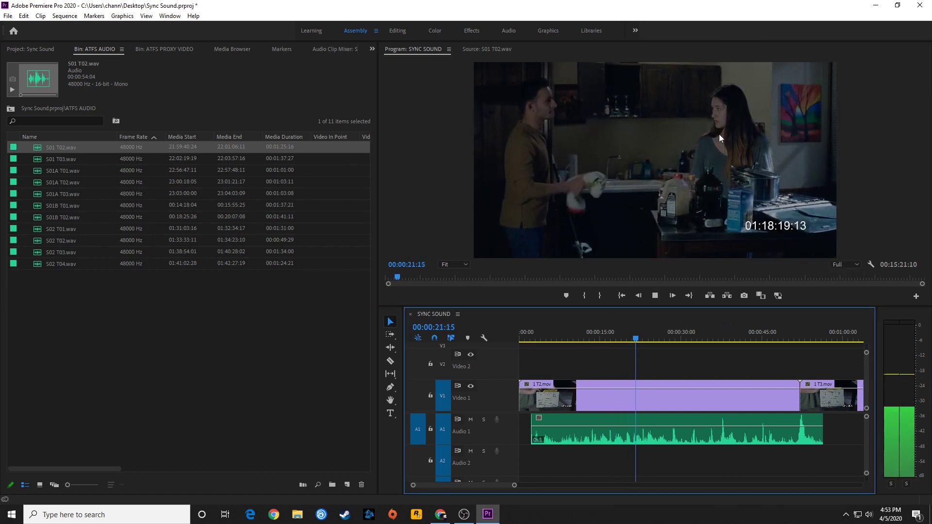
key(space)
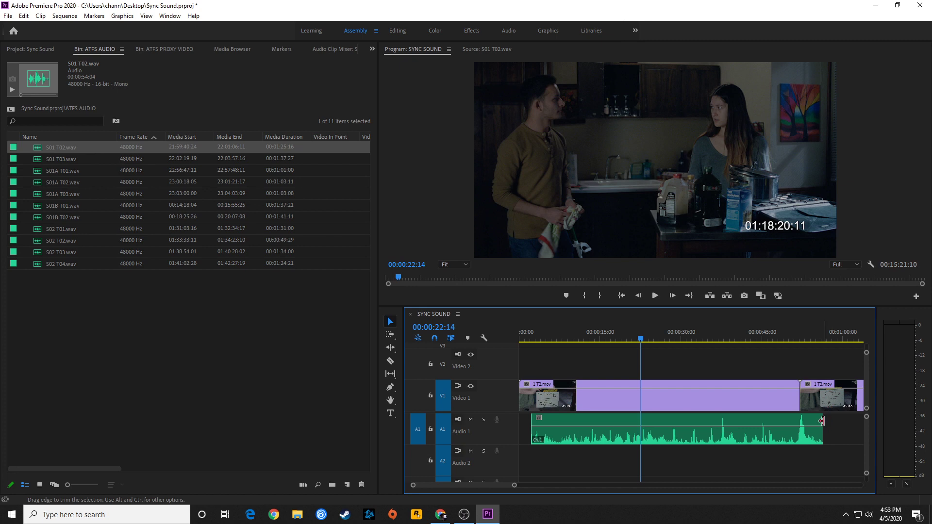
- Trim the end of the S01 T02 audio to the end of 1 T2.mov and move the playhead to the start of 1 T3.mov
drag(822, 421, 800, 424)
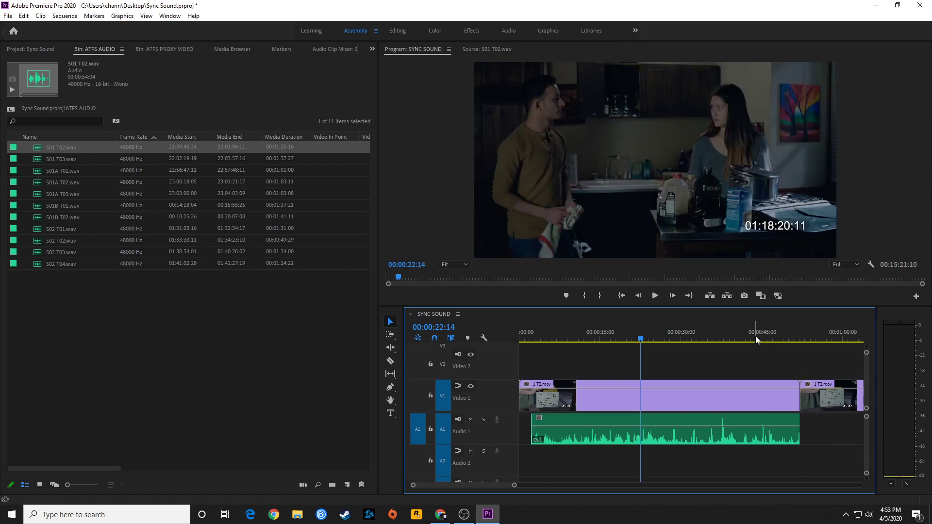
drag(756, 336, 777, 339)
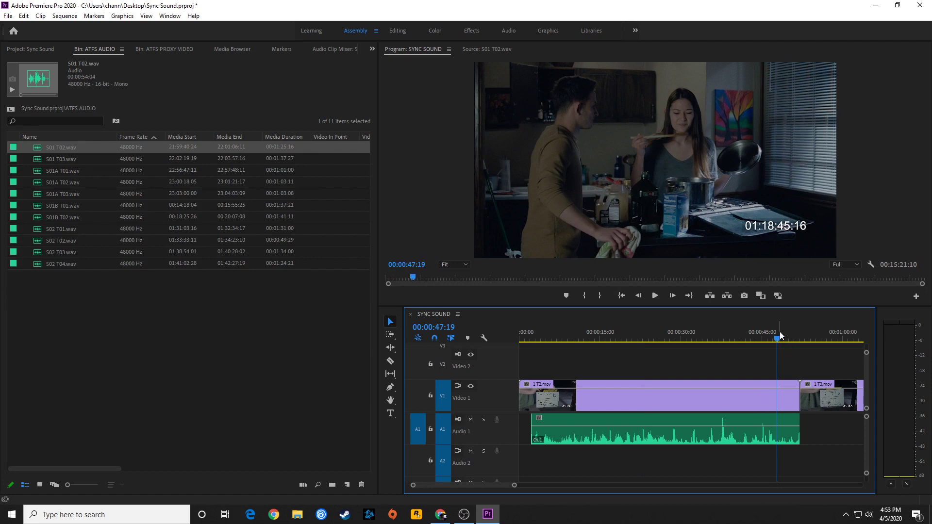
key(Down)
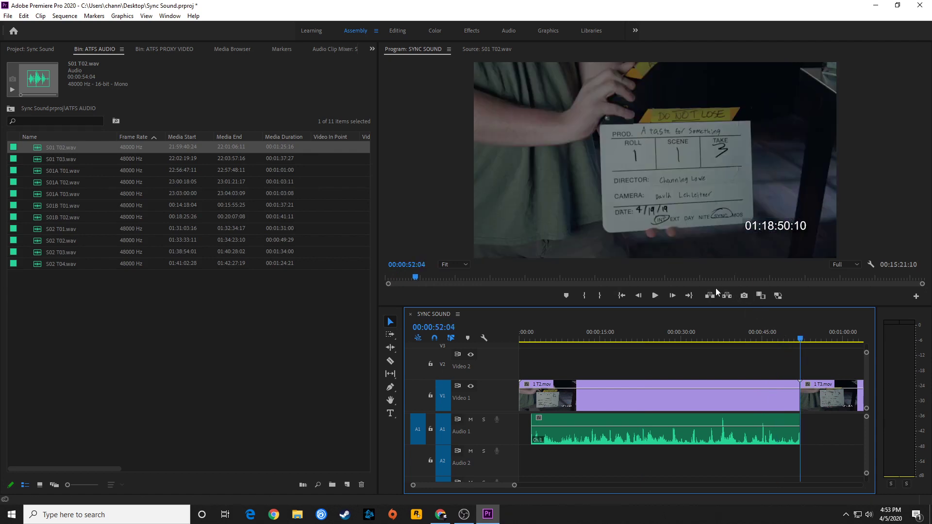
- Play the scene 1 take 3 slate and place the sequence playhead on the frame where the clapper closes, at 00:00:54:09
key(space)
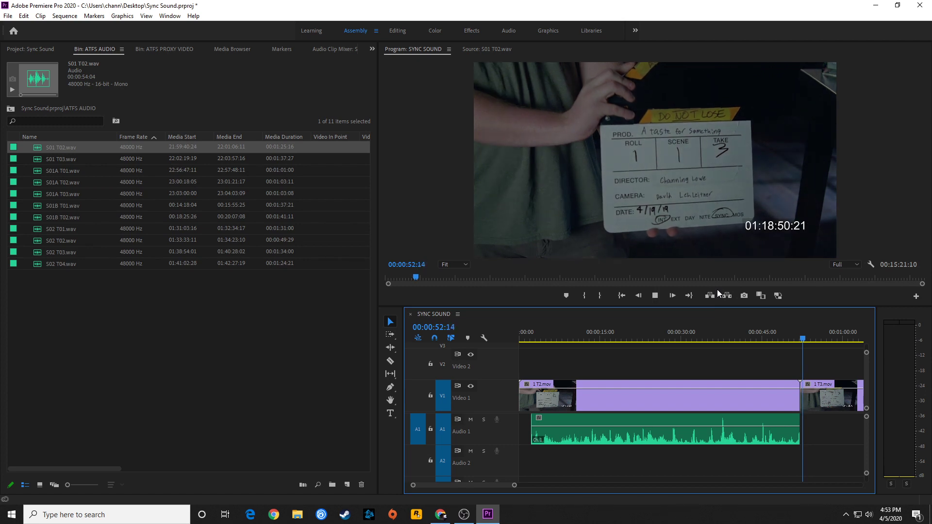
key(space)
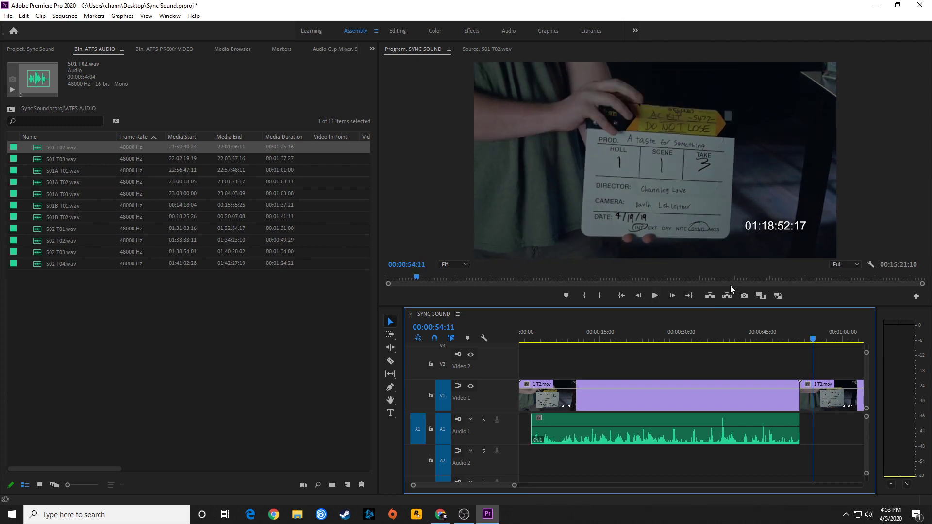
key(Left)
key(Left)
key(Left)
key(Left)
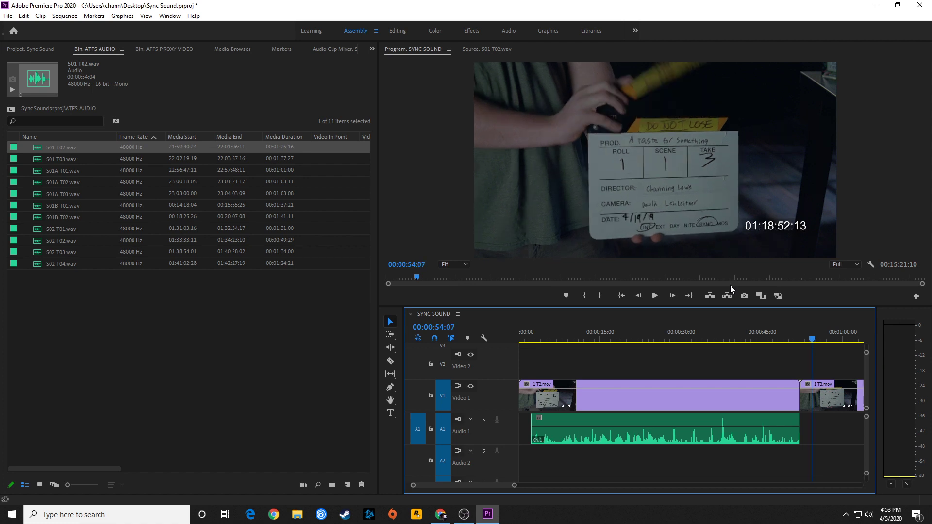
key(Right)
key(Right)
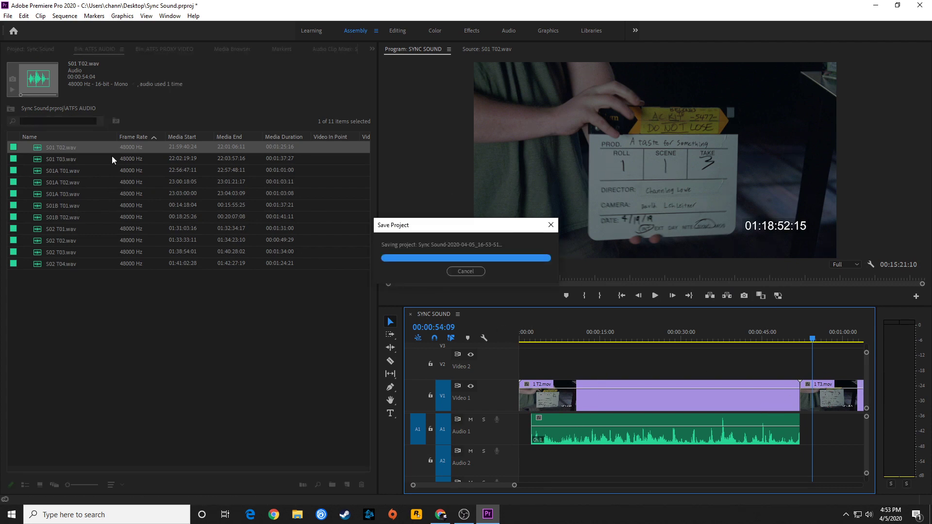
- Open S01 T03.wav in the Source Monitor and play it just before the slate clap with the waveform magnified
double_click(39, 158)
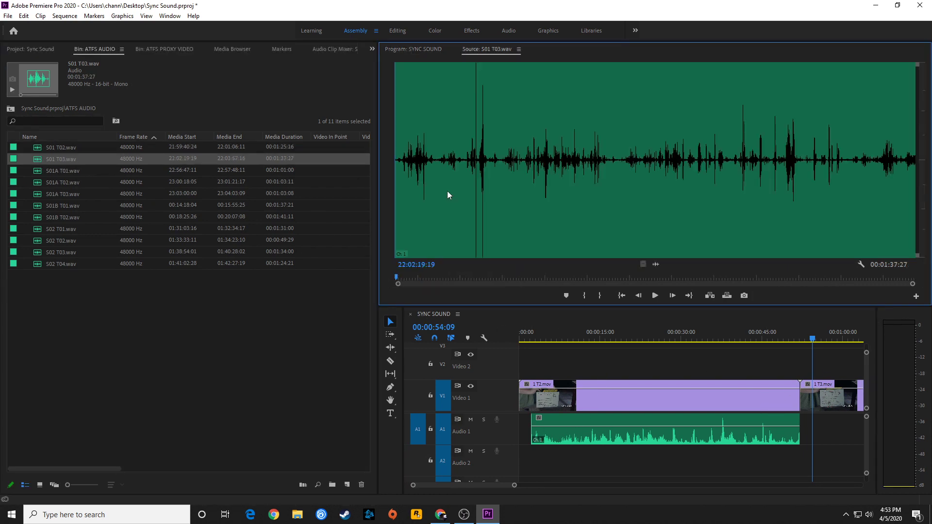
click(461, 121)
key(space)
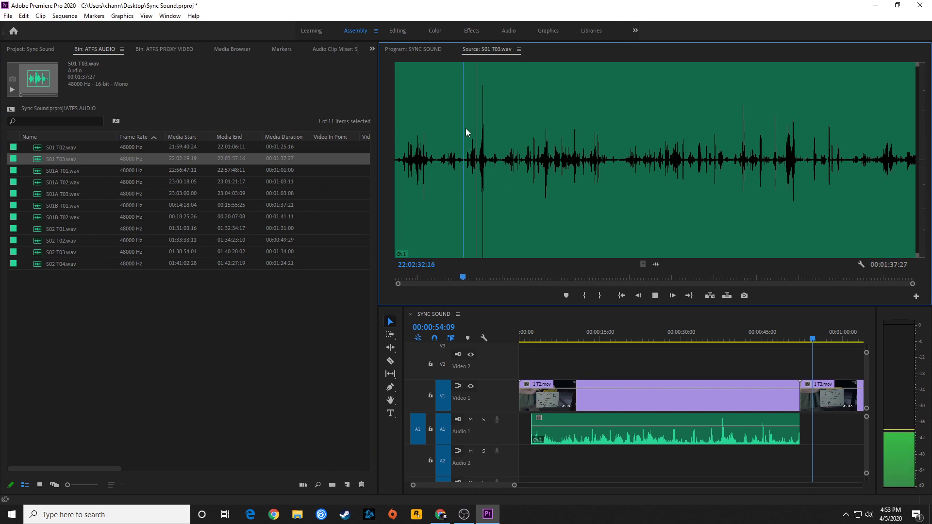
key(=)
key(=)
key(=)
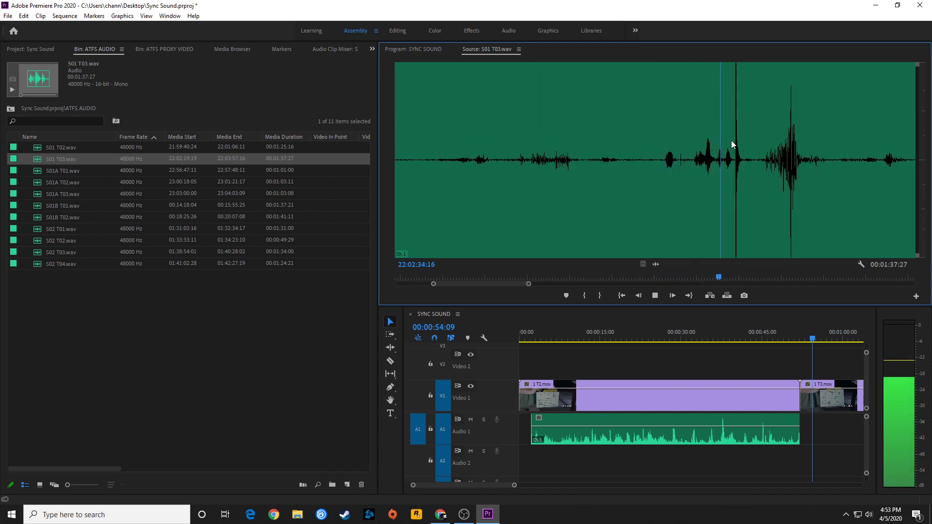
key(space)
- Mark an In point in S01 T03.wav at 22:02:34:26, right at the slate clap's spike
click(728, 121)
key(Right)
key(Right)
key(Right)
key(Right)
key(Right)
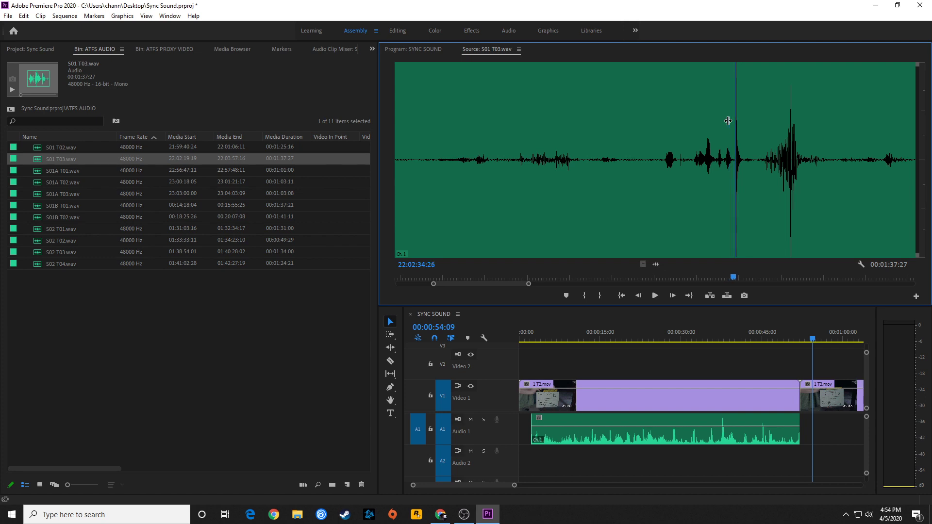
key(i)
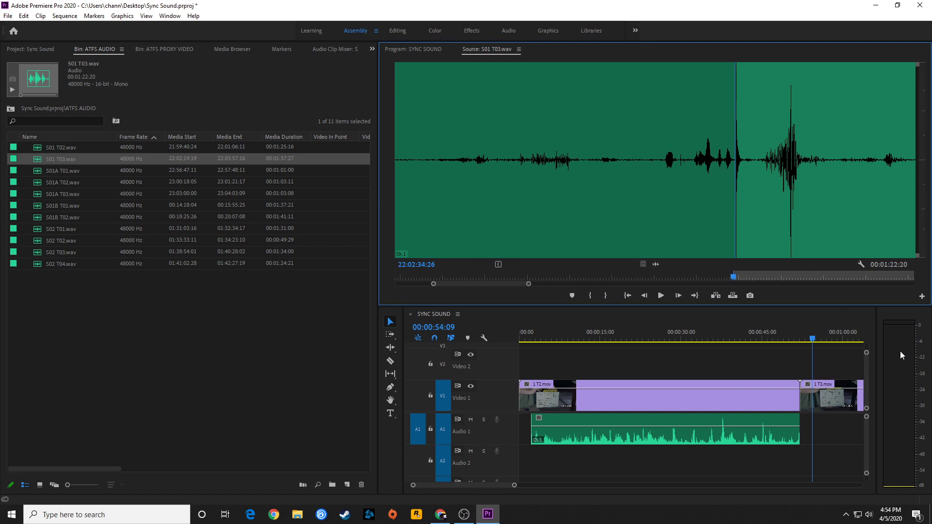
- Place S01 T03.wav from its In point on track A1 at 00:00:54:09 and trim its end to the end of 1 T3.mov
key(comma)
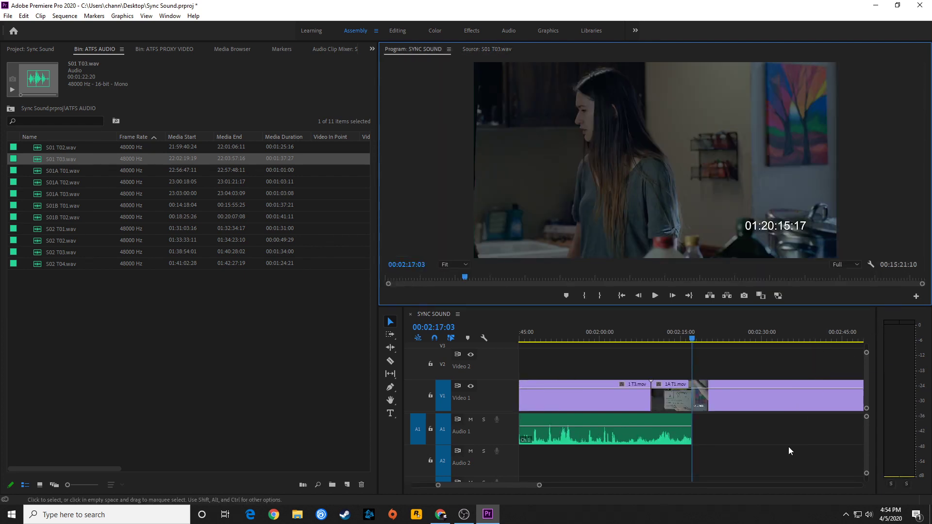
drag(700, 423, 652, 423)
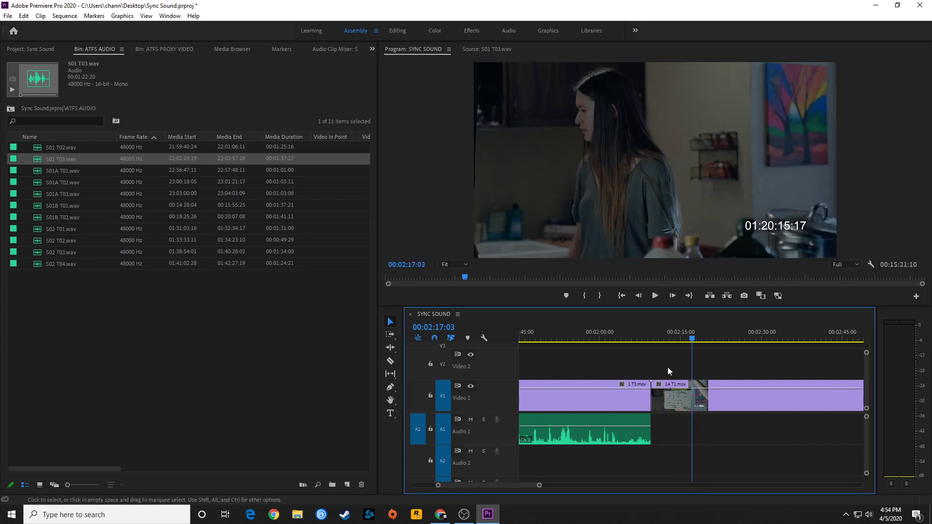
- Extend the start of the S01 T02 audio back to the sequence start and play the take 2 slate to check the sync
key(Home)
key(minus)
key(minus)
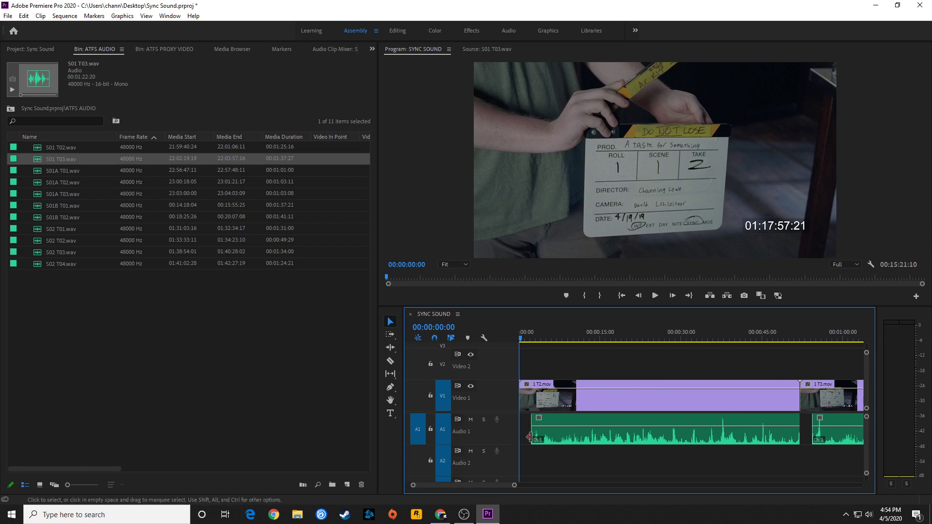
drag(535, 421, 521, 421)
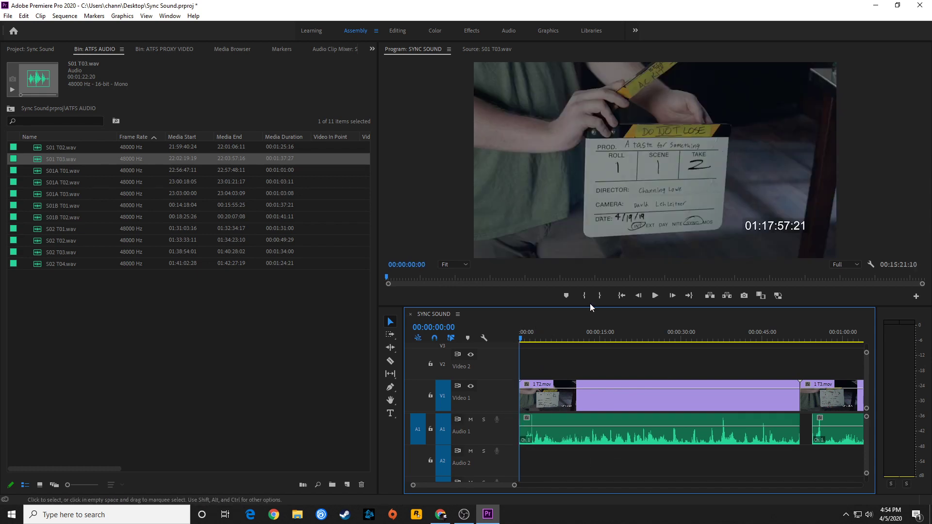
key(space)
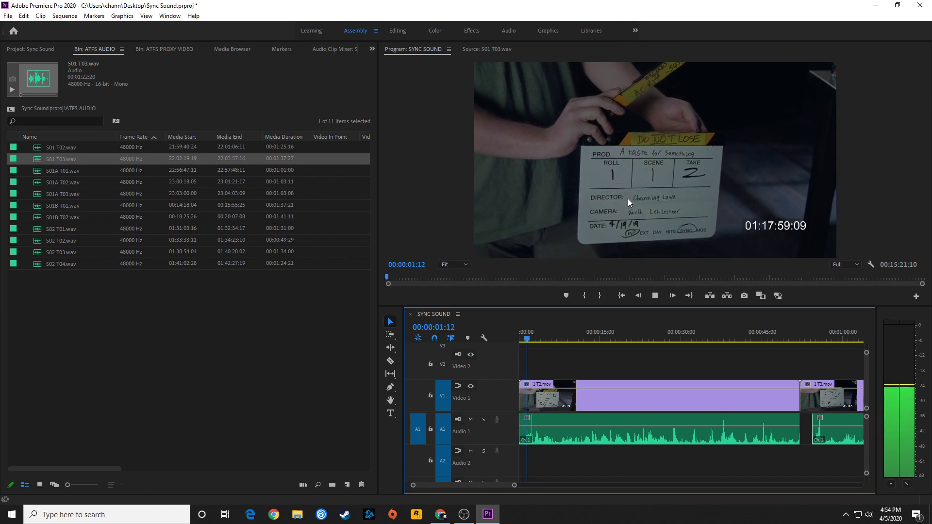
key(space)
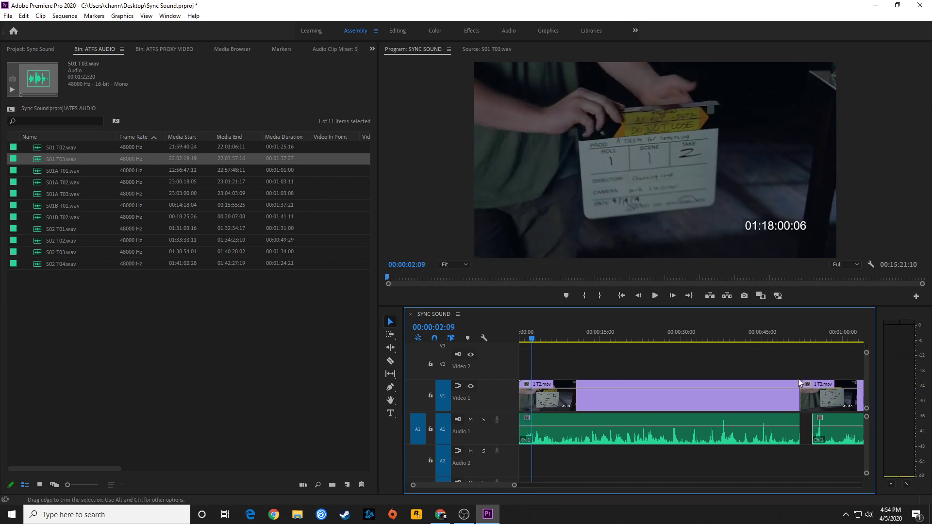
- Extend the start of the S01 T03 audio back to the start of 1 T3.mov and play the take 3 slate to check the sync
click(807, 339)
key(equal)
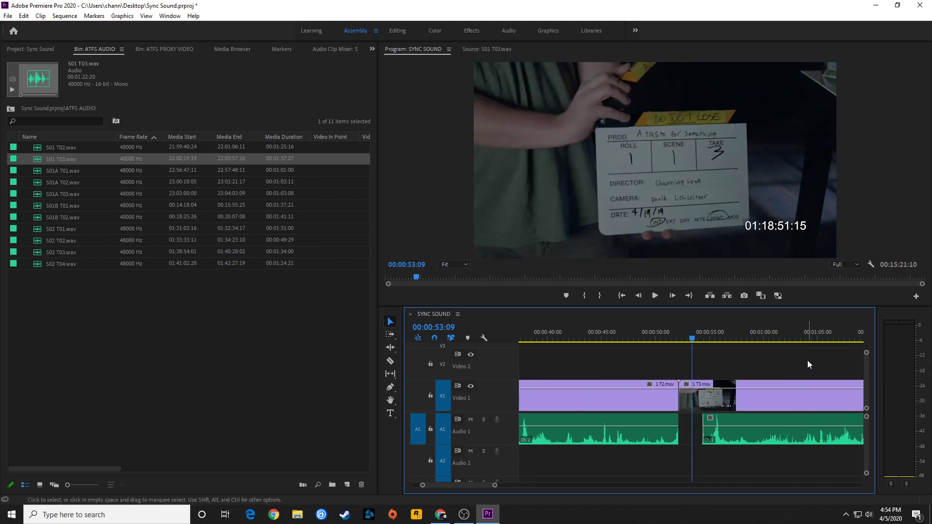
drag(712, 422, 666, 422)
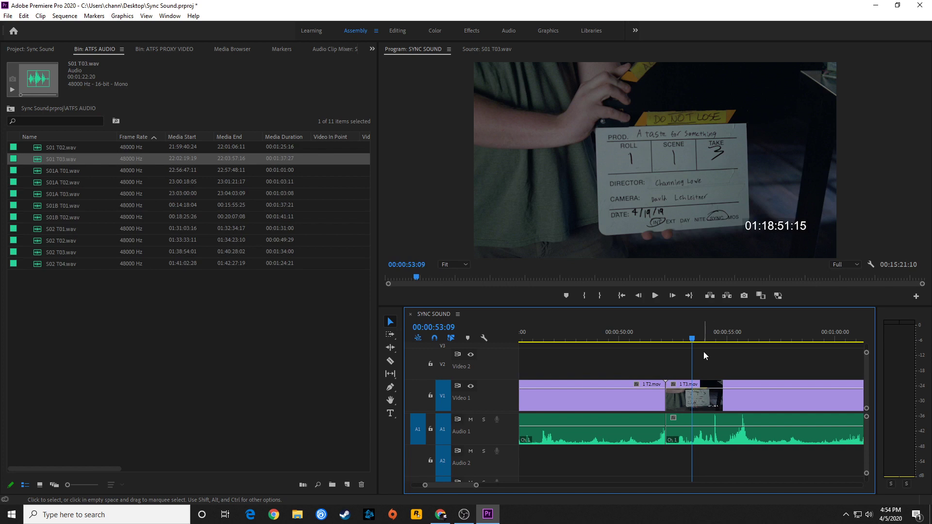
key(Up)
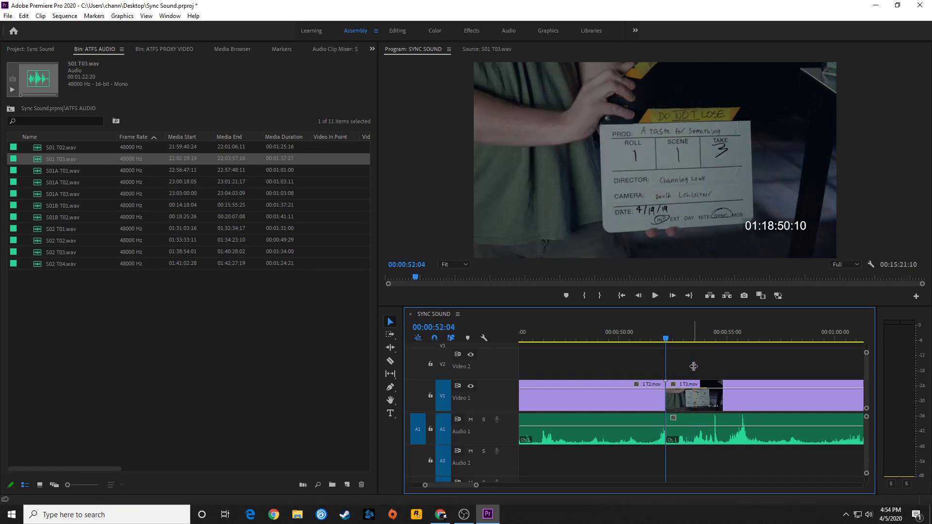
key(space)
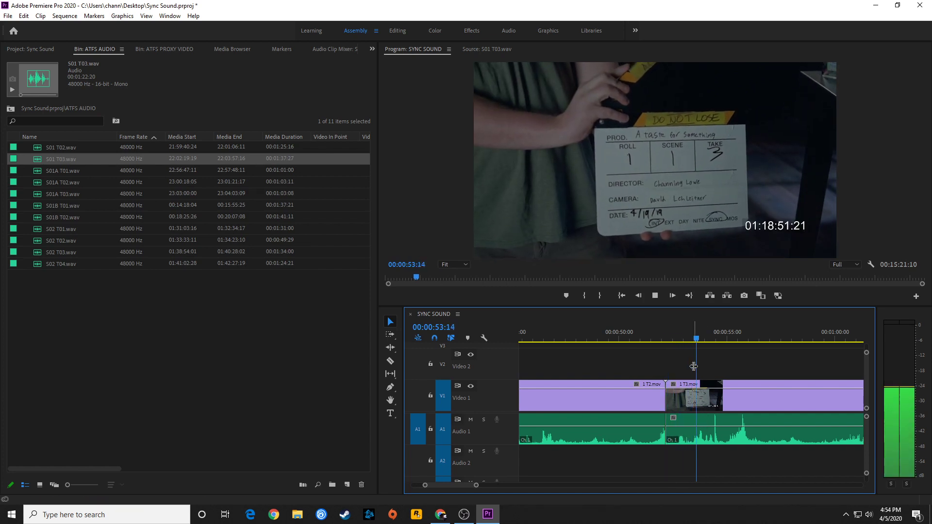
key(space)
- Play the middle of 1 T3.mov from about 00:01:31 to check the sync with its audio
key(minus)
key(minus)
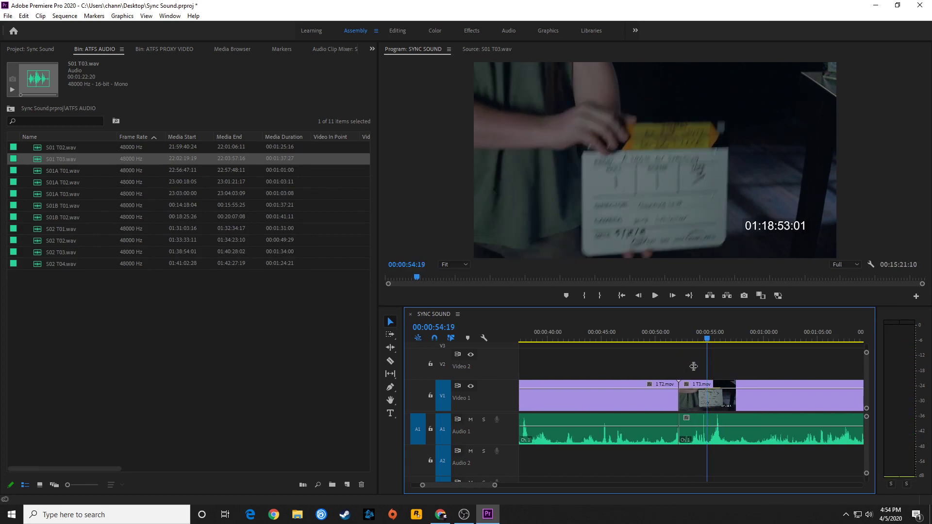
key(minus)
drag(712, 339, 773, 341)
drag(780, 343, 766, 343)
key(space)
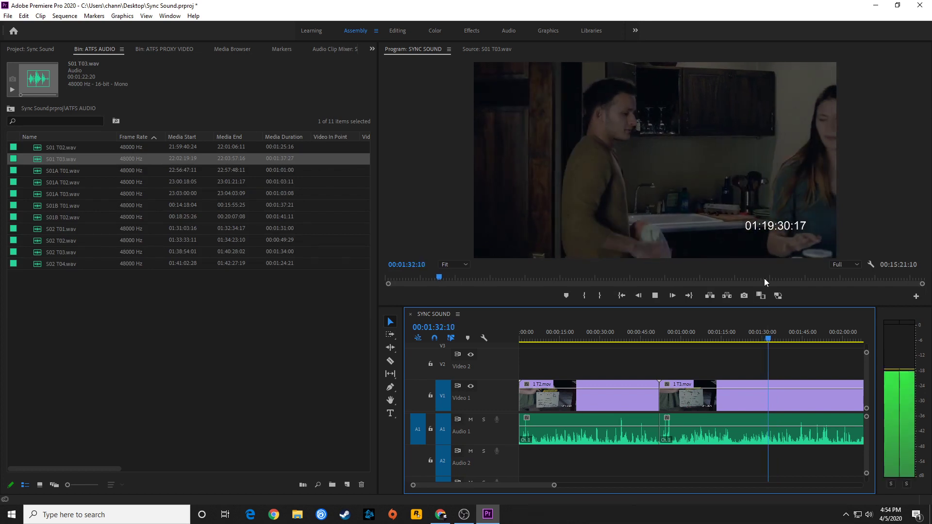
key(space)
- Select S01A T01.wav in the ATFS AUDIO bin and play the sequence from the start of 1A T1.mov through the slate clap
key(Down)
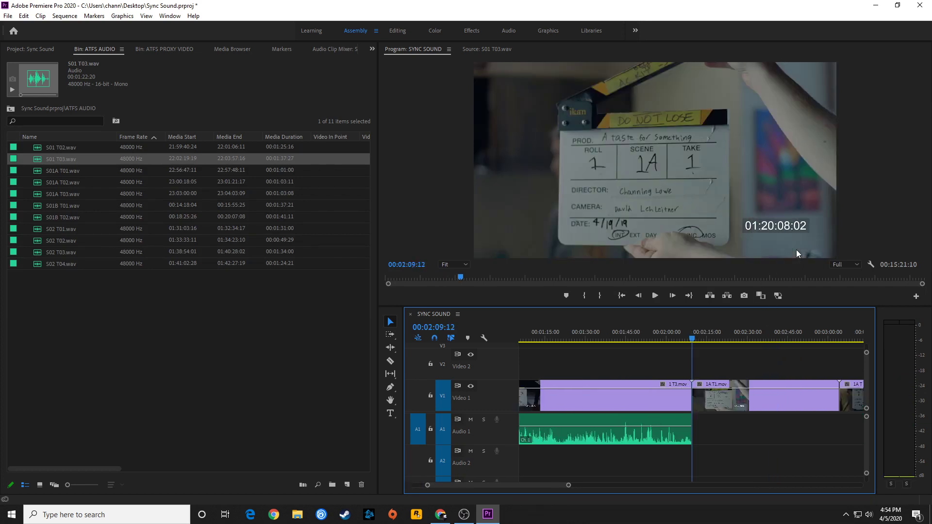
key(minus)
key(shift+1)
key(Down)
key(shift+3)
key(space)
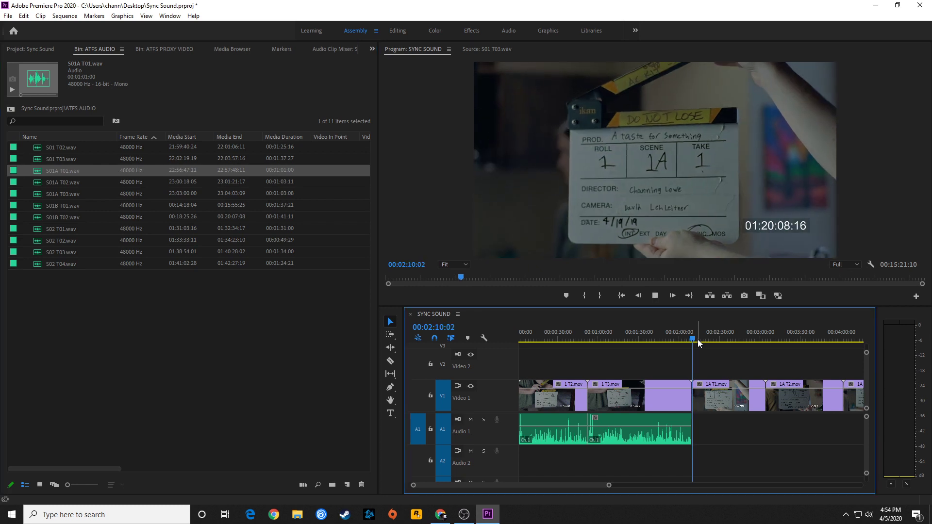
key(space)
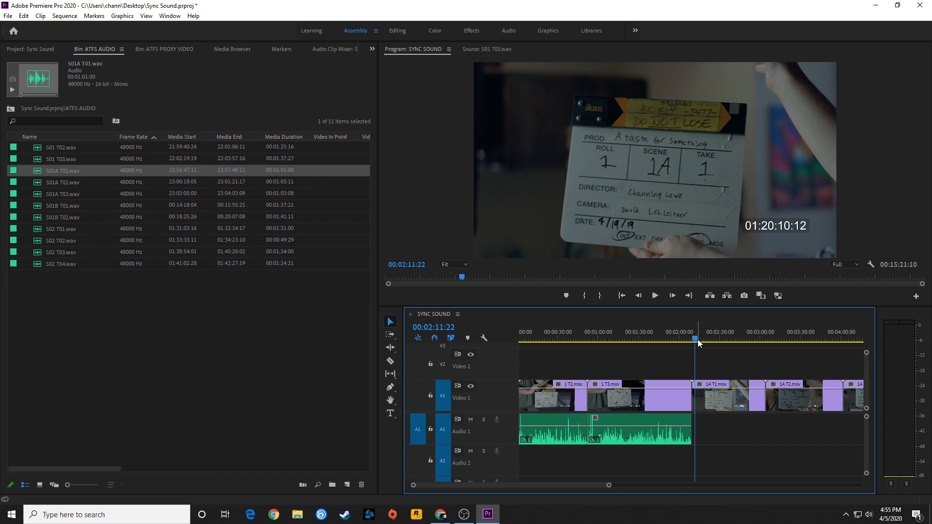
- Place the sequence playhead on the frame where the scene 1A take 1 clapper closes, at 00:02:11:19
key(Left)
key(Left)
key(Left)
key(Left)
key(Left)
key(Left)
key(Left)
key(Left)
key(Left)
key(Left)
key(Left)
key(Right)
key(Right)
key(Right)
key(Right)
key(Right)
key(Right)
key(Right)
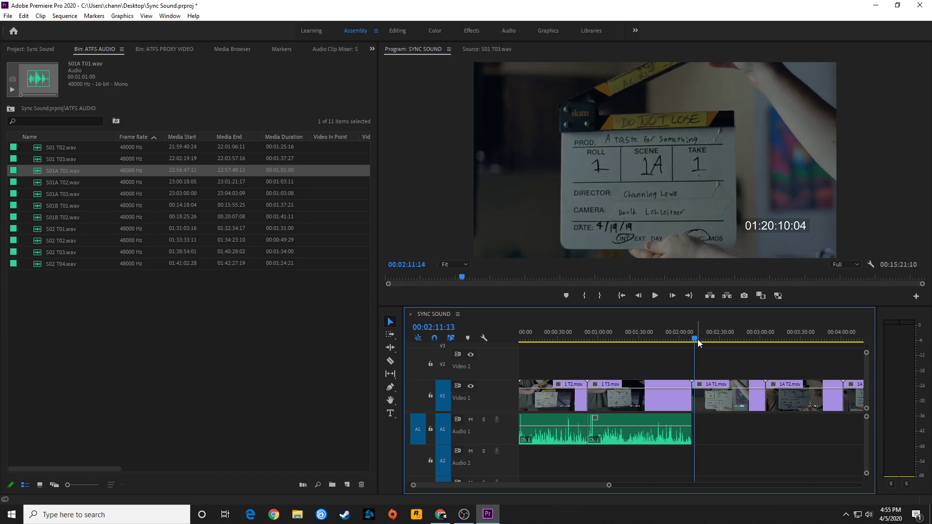
key(Right)
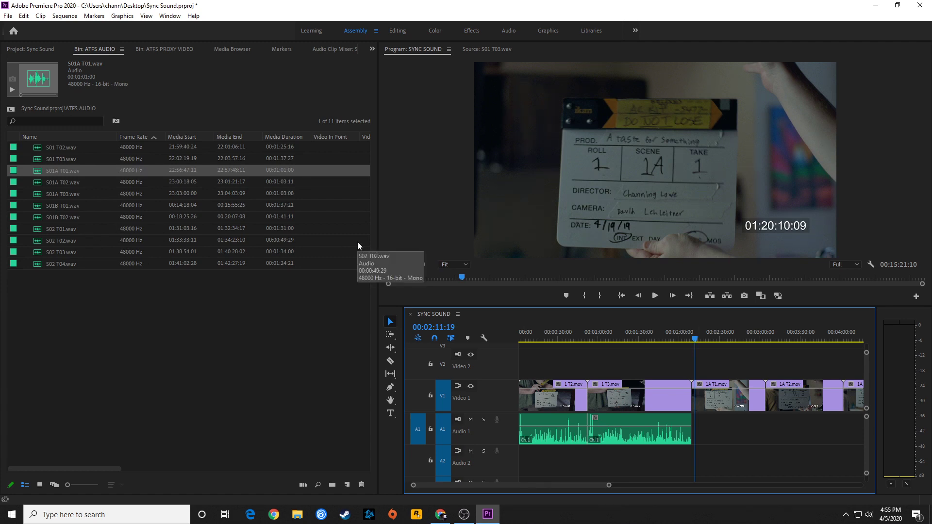
- Open S01A T02.wav in the Source Monitor and play its magnified waveform up to just before the slate clap's spike
key(shift+1)
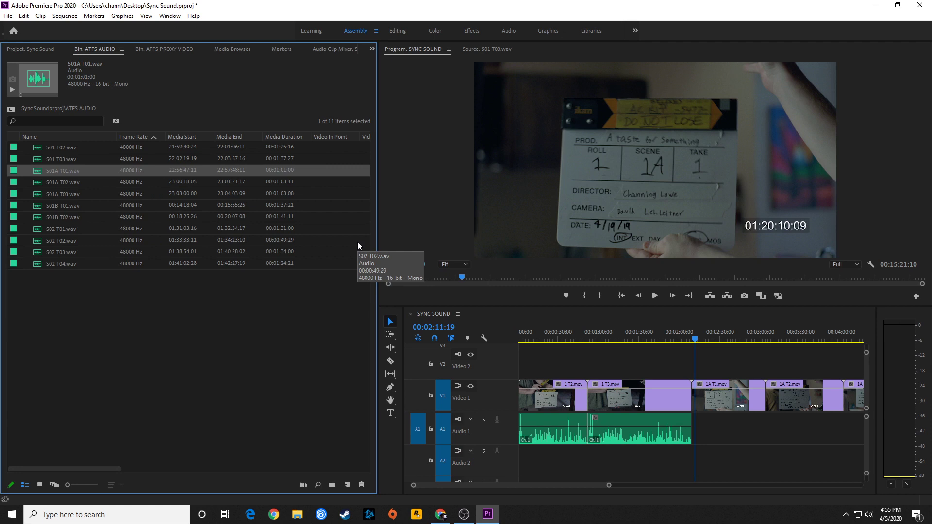
key(Down)
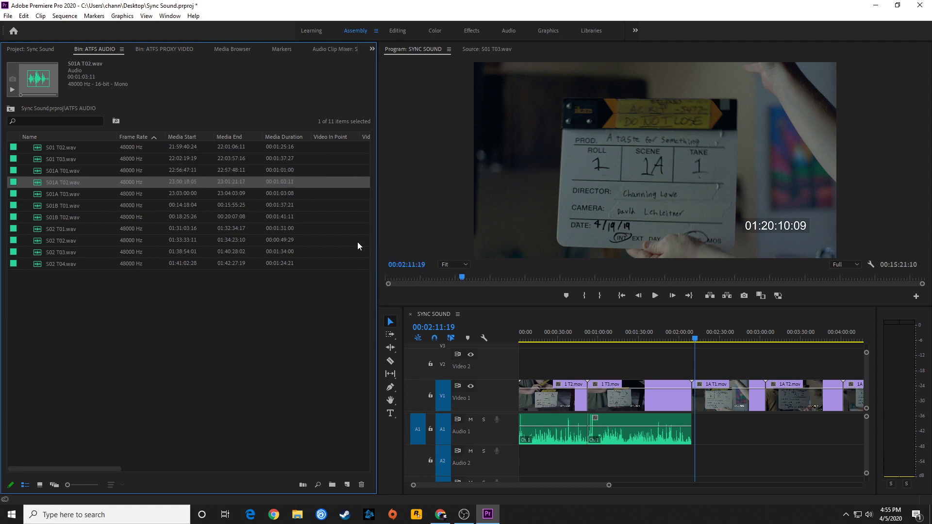
key(Return)
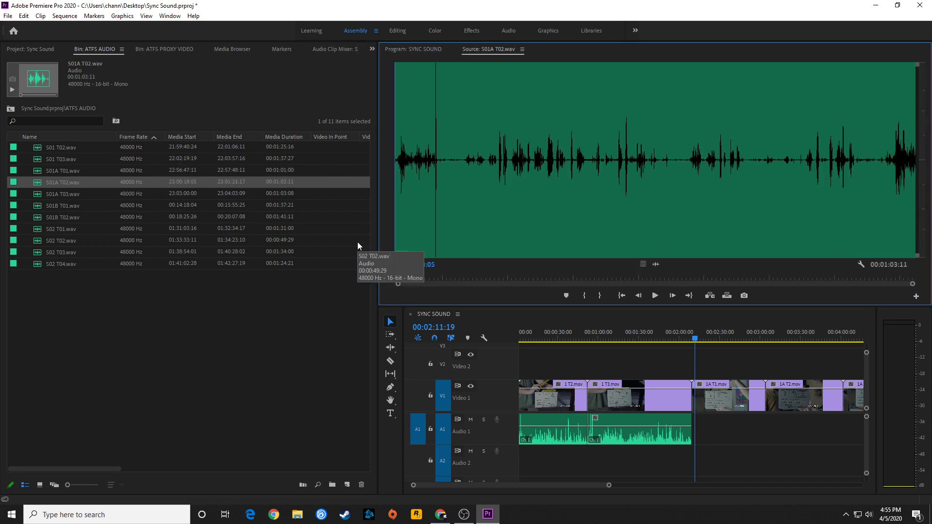
key(=)
key(=)
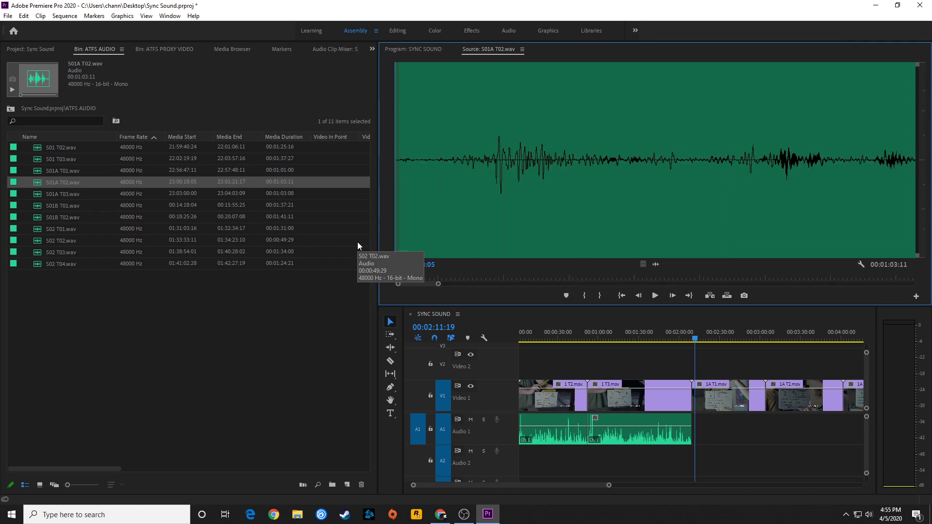
key(space)
key(minus)
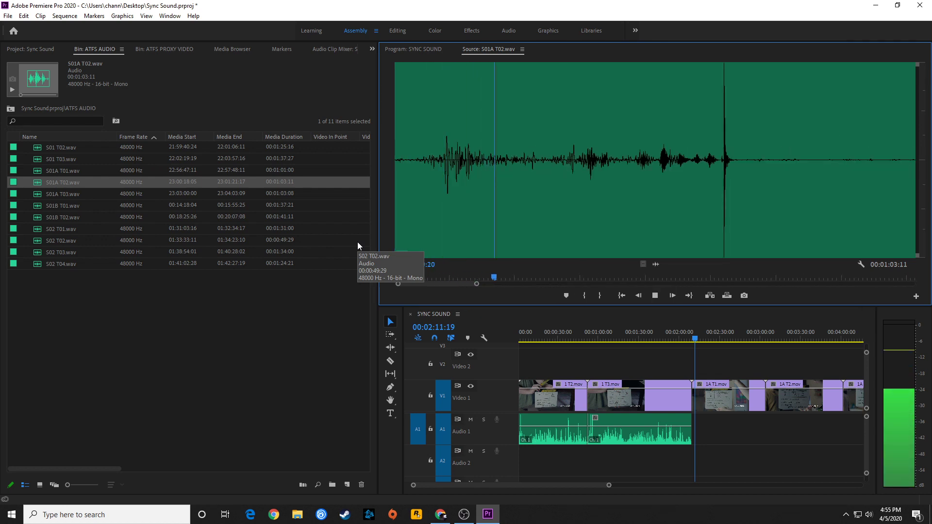
key(space)
key(space)
key(space)
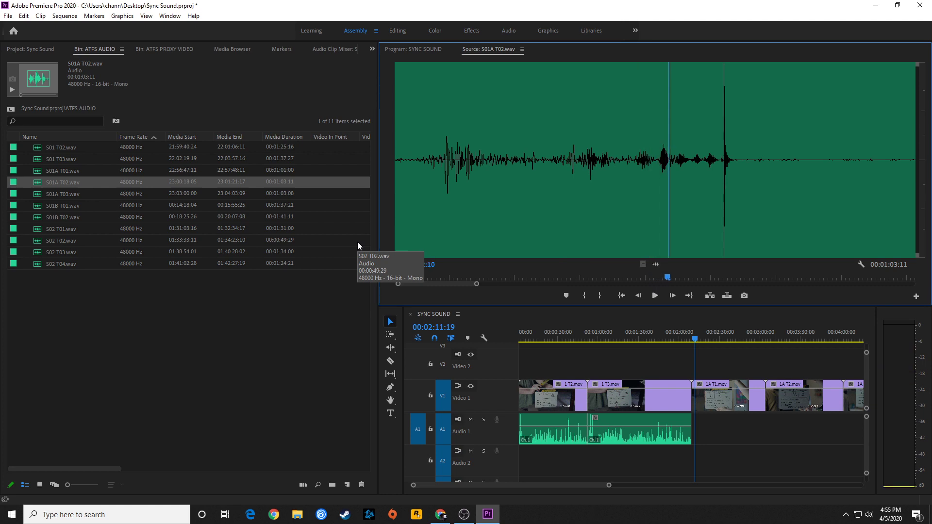
- Mark an In point in S01A T02.wav on the slate clap's spike, at 23:00:23:05
key(space)
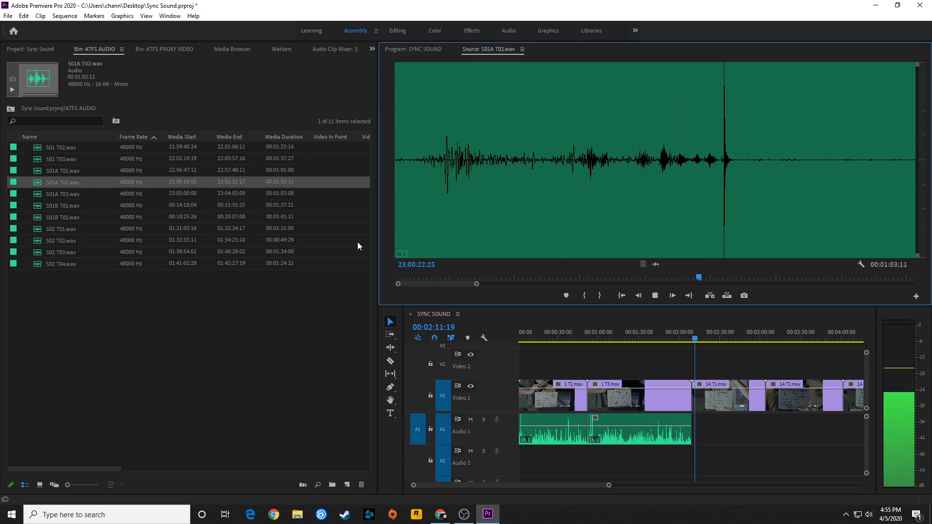
key(space)
key(Right)
key(Right)
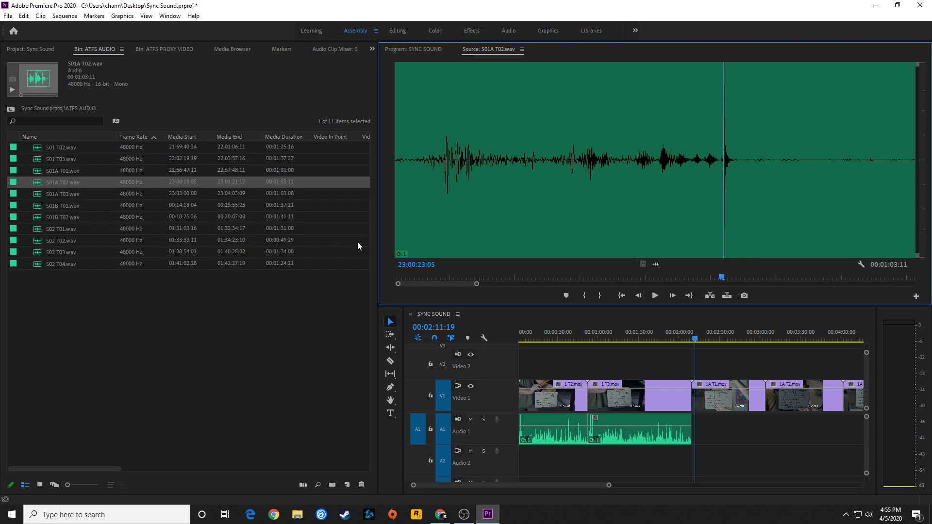
key(o)
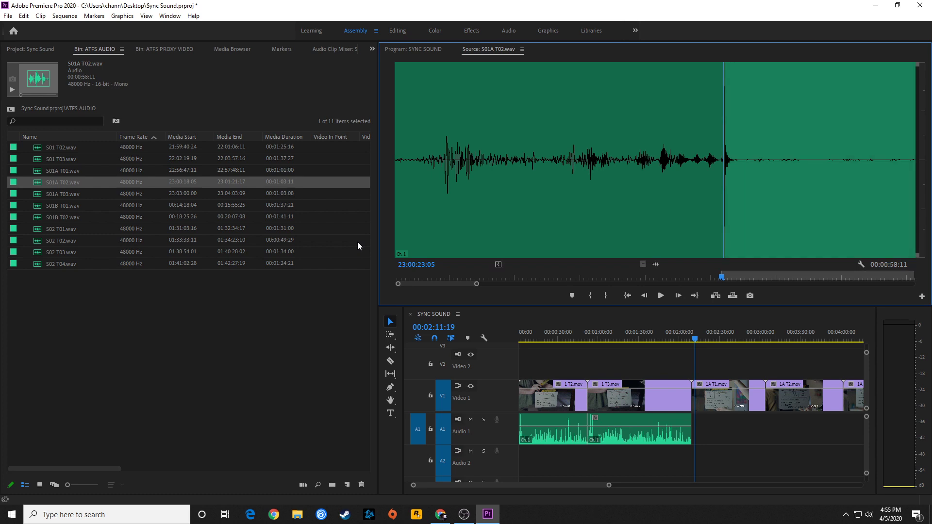
- Open S01A T01.wav in the Source Monitor and mark an In point on its slate clap at 22:56:53:21
click(418, 49)
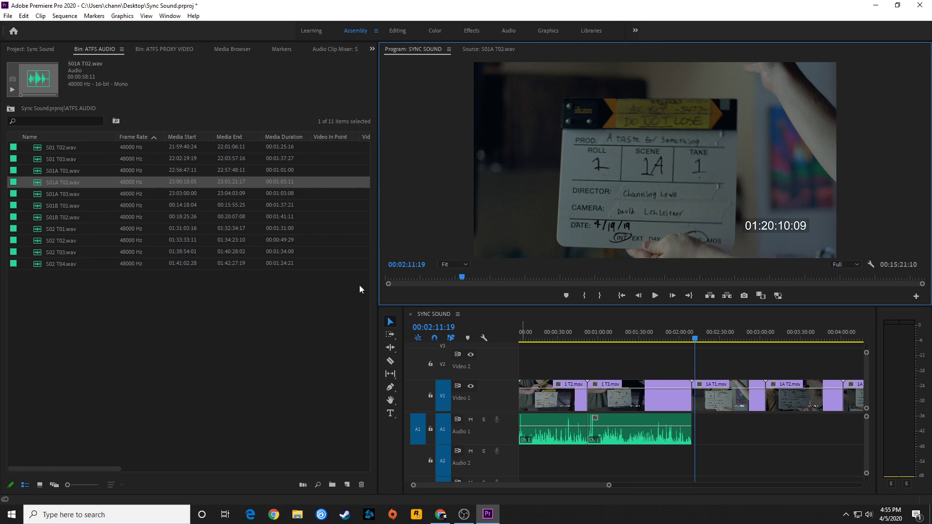
click(58, 170)
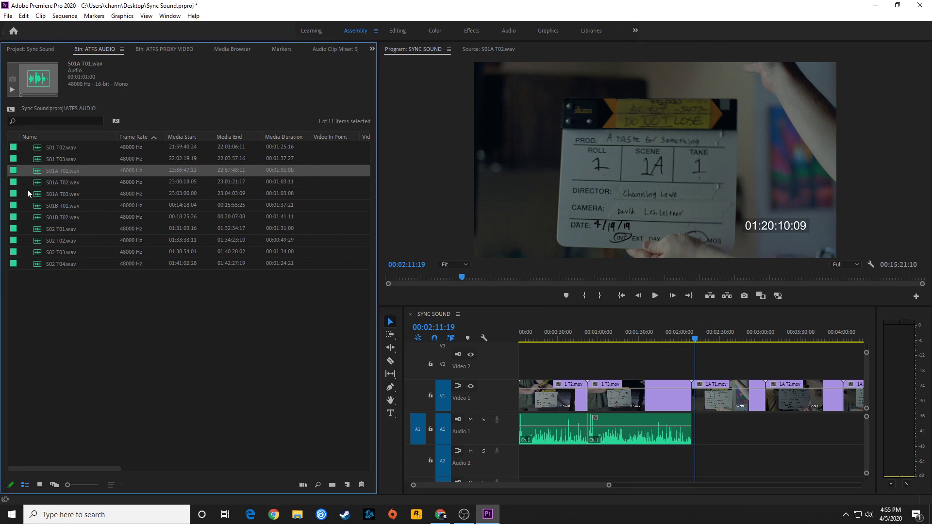
double_click(38, 173)
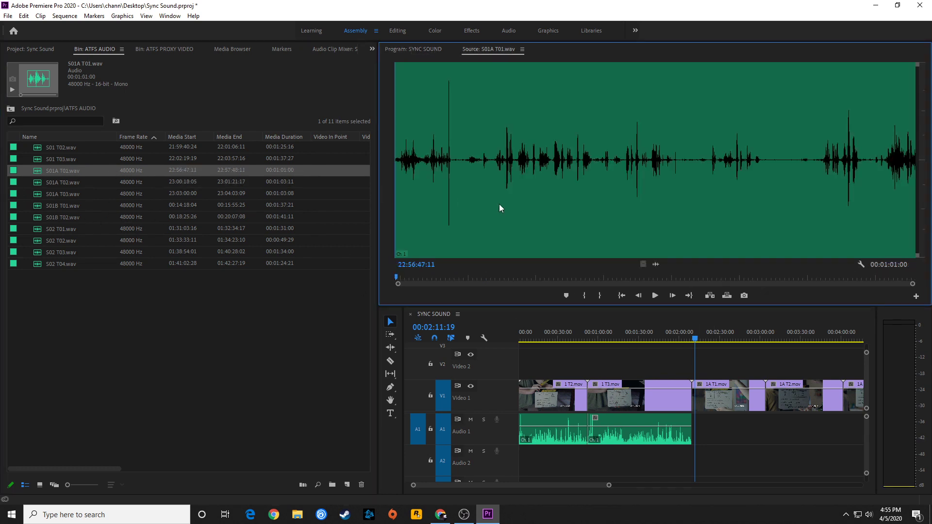
click(425, 129)
key(space)
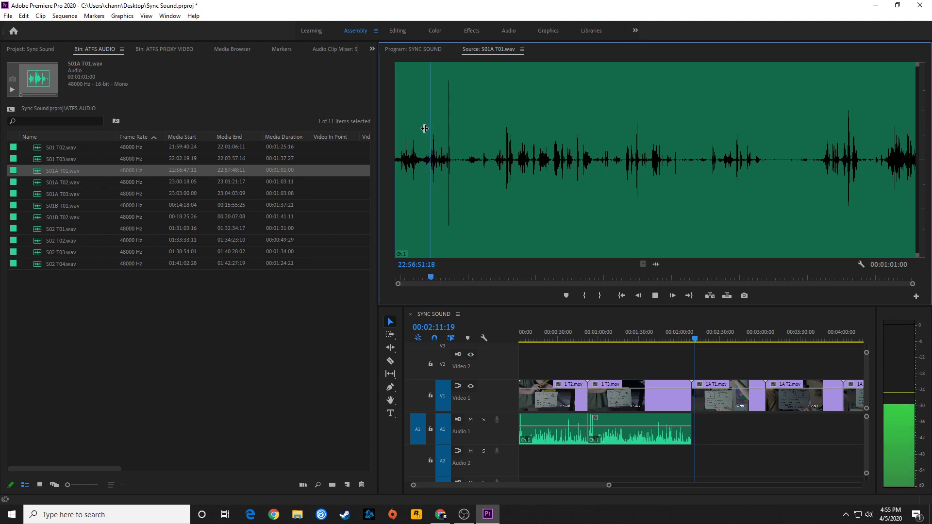
key(=)
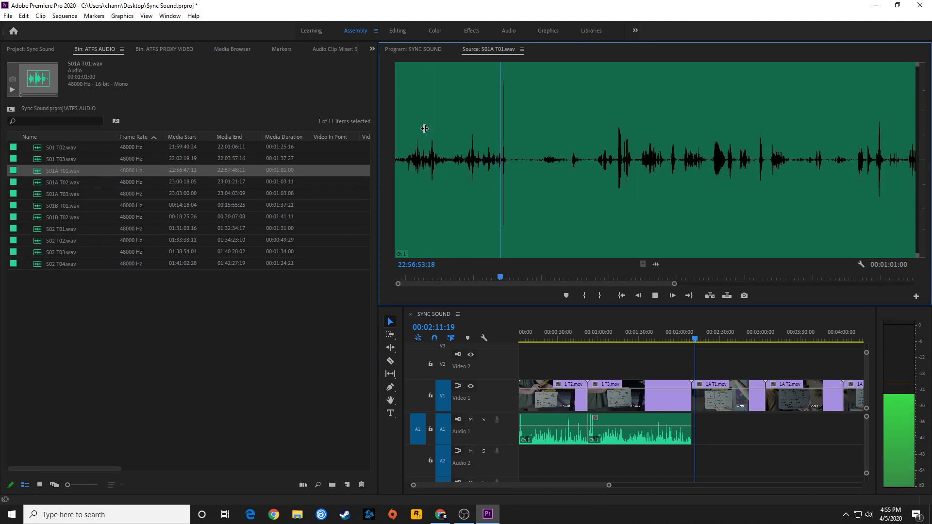
key(space)
key(Right)
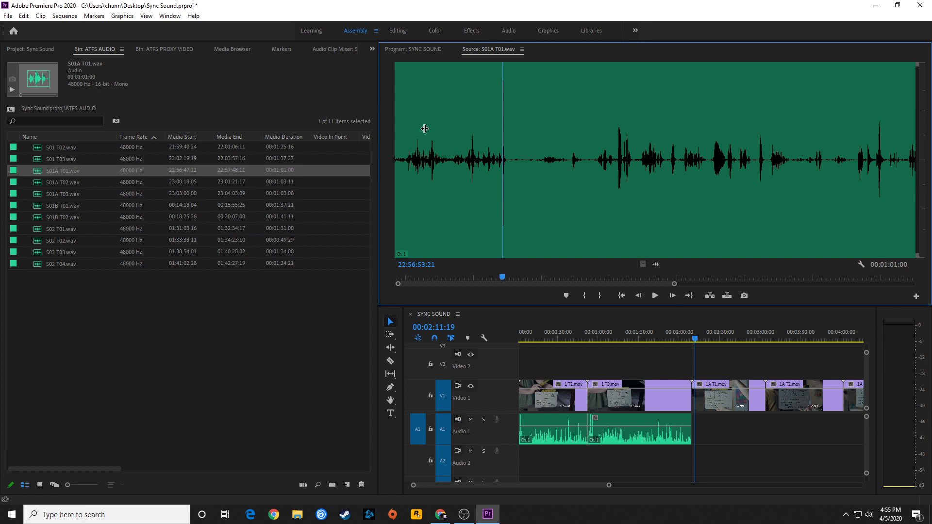
key(i)
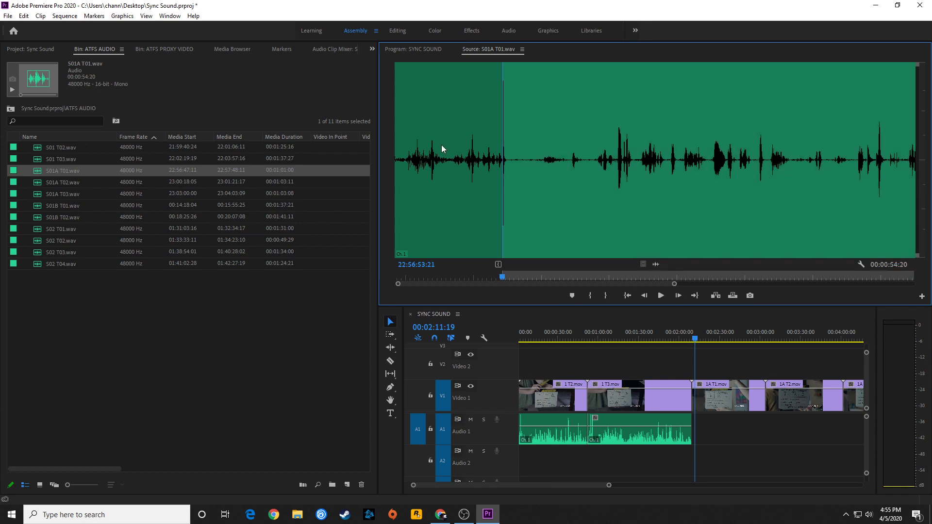
- Overwrite the marked S01A T01.wav onto Audio 1 at 00:02:11:19 and extend its head back to the start of 1A T1.mov
key(period)
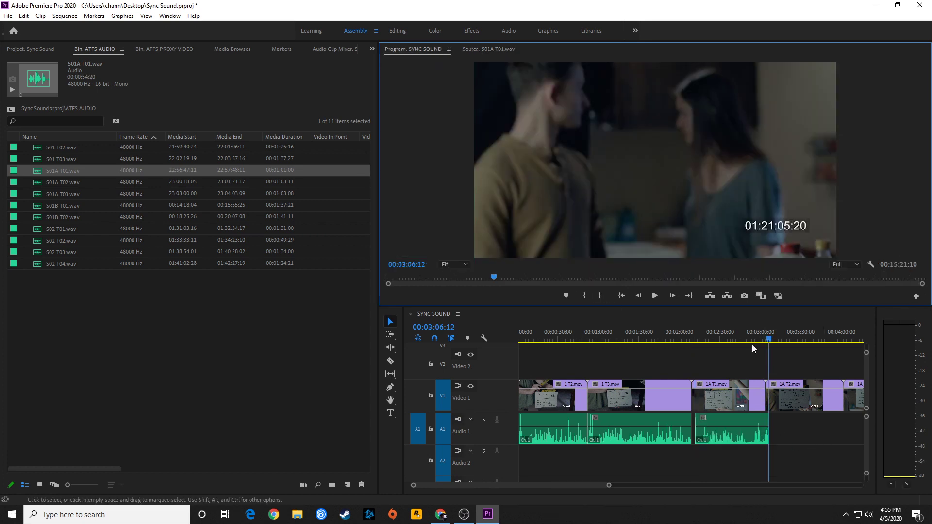
click(737, 331)
key(equal)
key(equal)
mouse_move(538, 421)
mouse_down()
mouse_move(526, 410)
mouse_move(551, 414)
mouse_up()
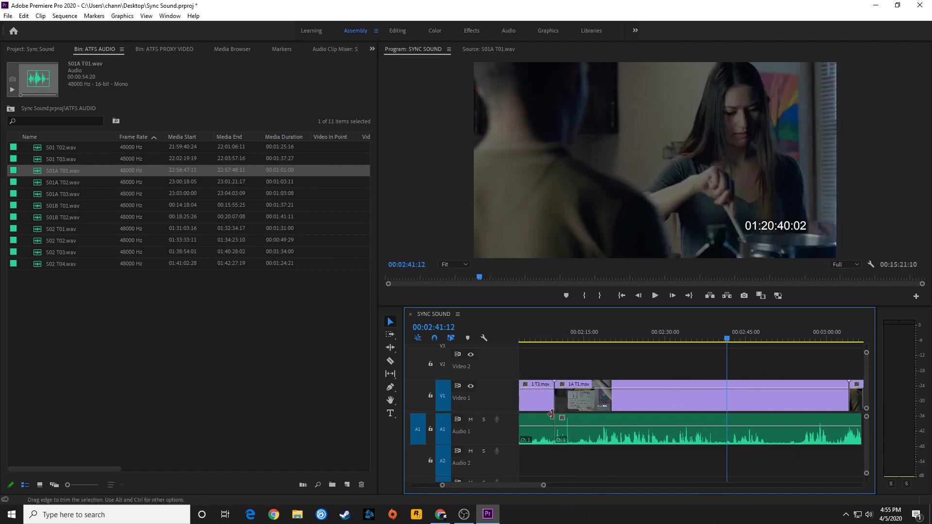
- Trim the tail of the S01A T01.wav clip on Audio 1 to the end of 1A T1.mov
click(843, 338)
key(minus)
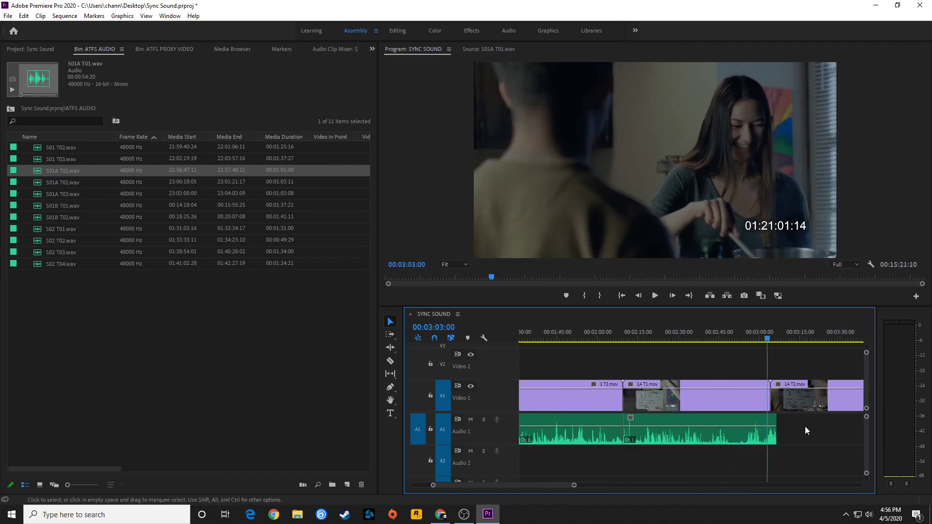
drag(776, 430, 769, 428)
click(777, 338)
drag(777, 339, 776, 342)
key(backslash)
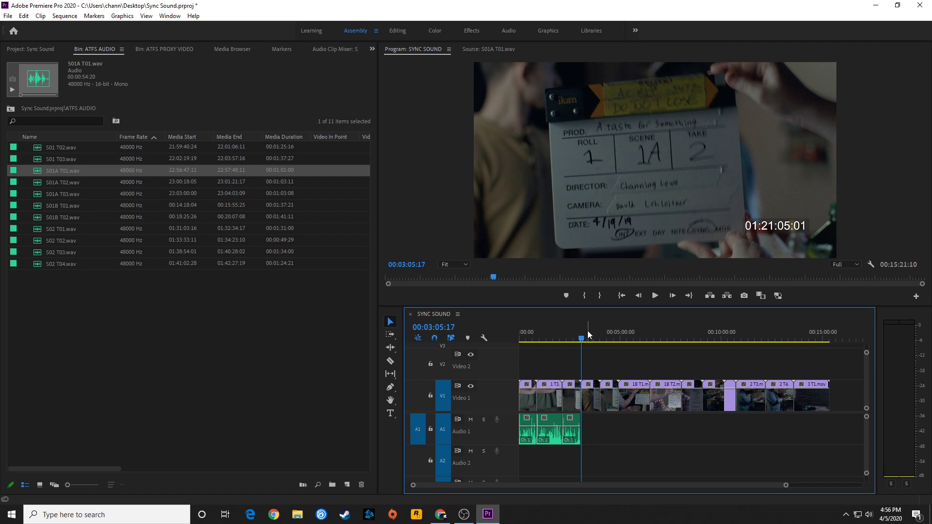
- Step through the edit points after 1A T1.mov up to the start of 3 T1.mov, examining each take's slate
key(Down)
key(Down)
key(Down)
key(Down)
key(Up)
key(Down)
key(Down)
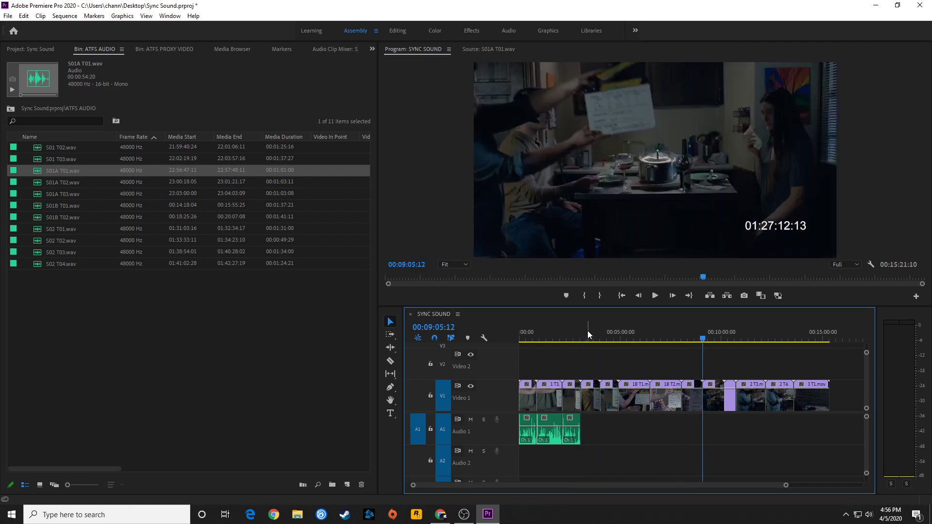
key(Down)
key(Down)
key(Down)
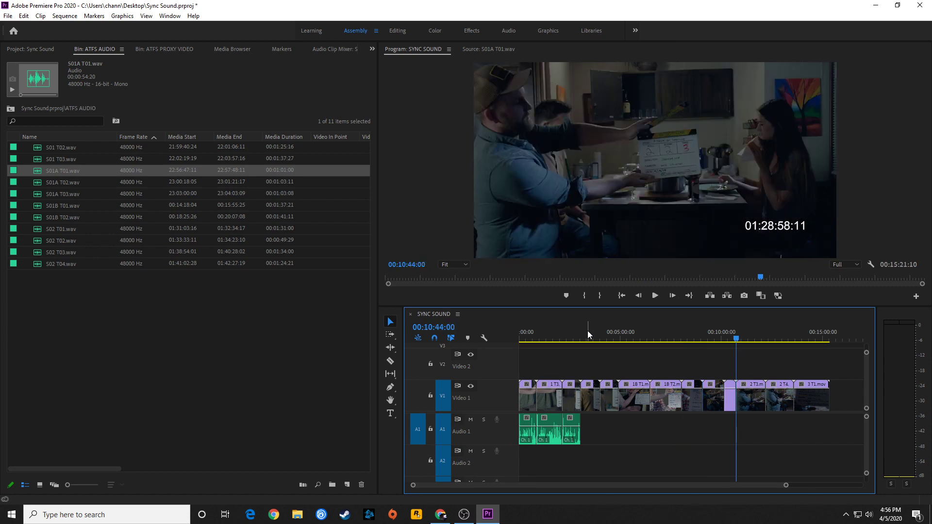
key(Down)
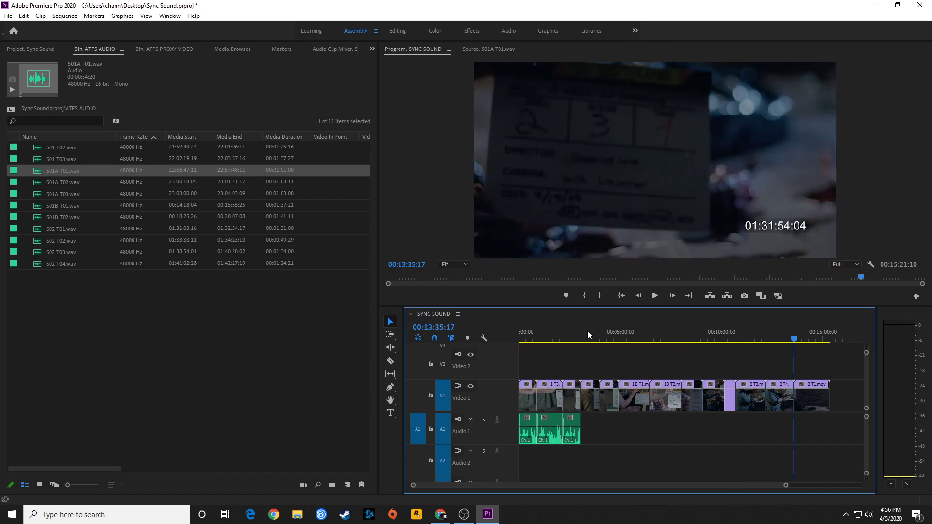
- Play the slate of 3 T1.mov and check the ATFS AUDIO bin's last file, S02 T04.wav, for matching audio
key(space)
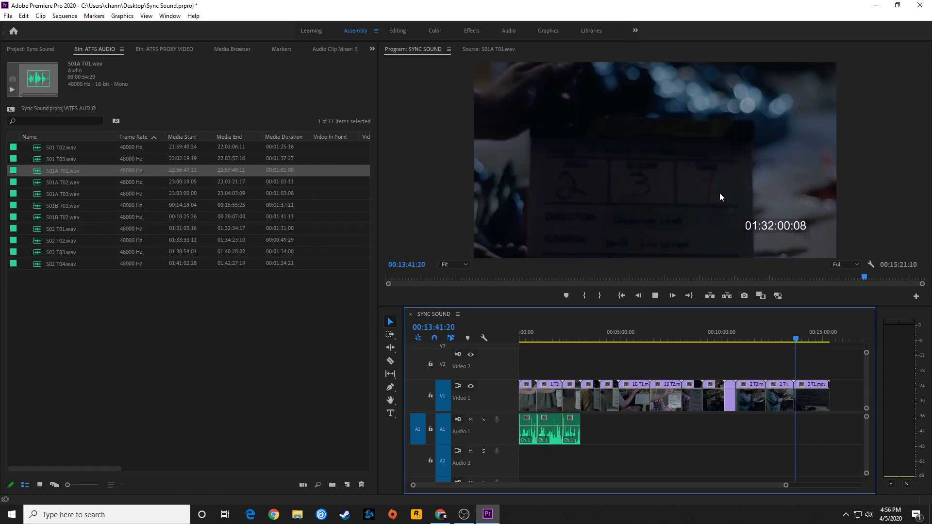
key(space)
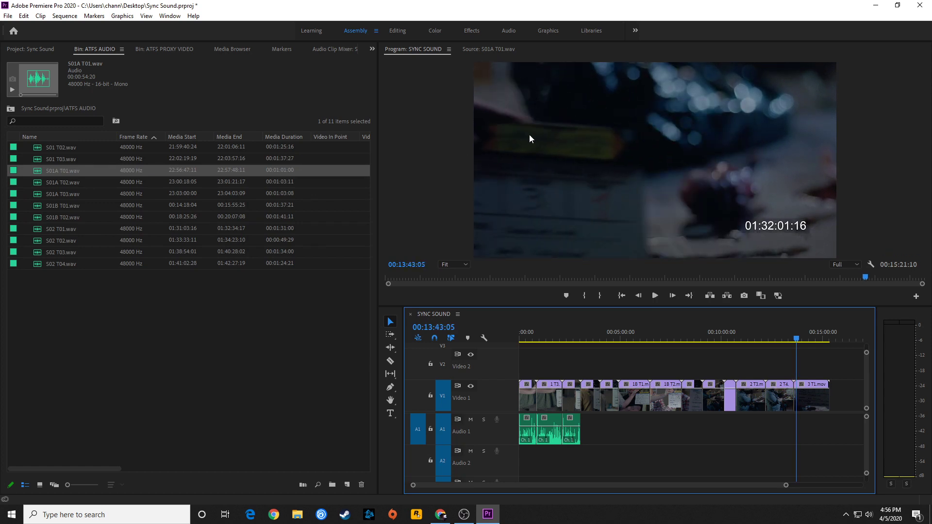
click(104, 263)
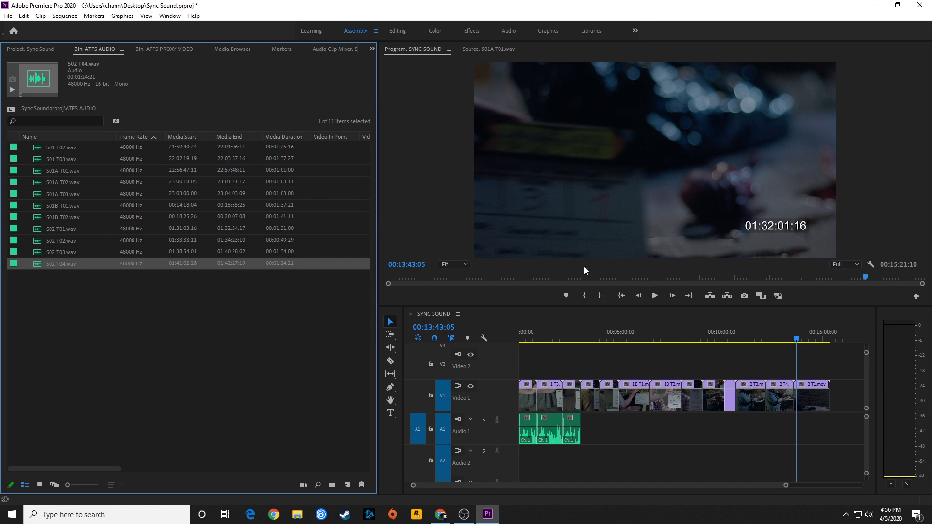
click(807, 396)
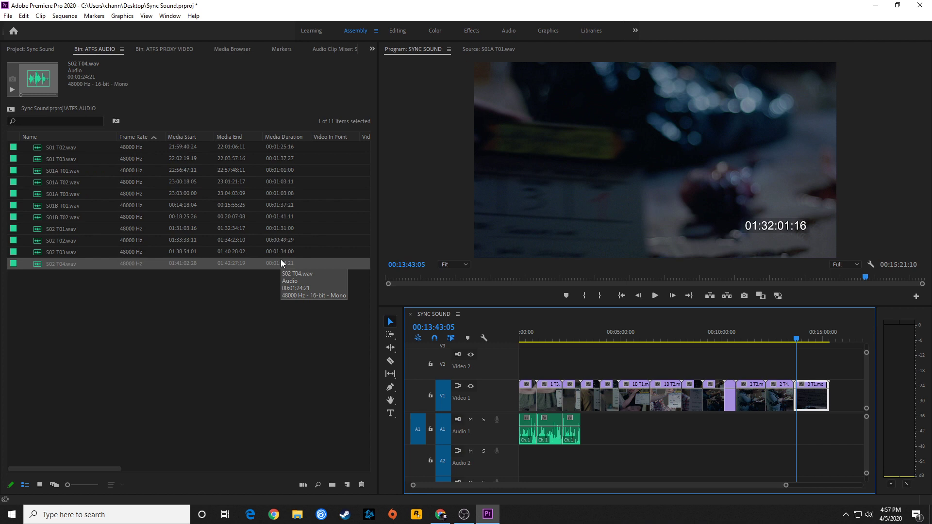
- Return the playhead through the edit points from 3 T1.mov to the start of 1A T2.mov
key(Up)
key(Up)
key(Up)
key(Up)
key(Up)
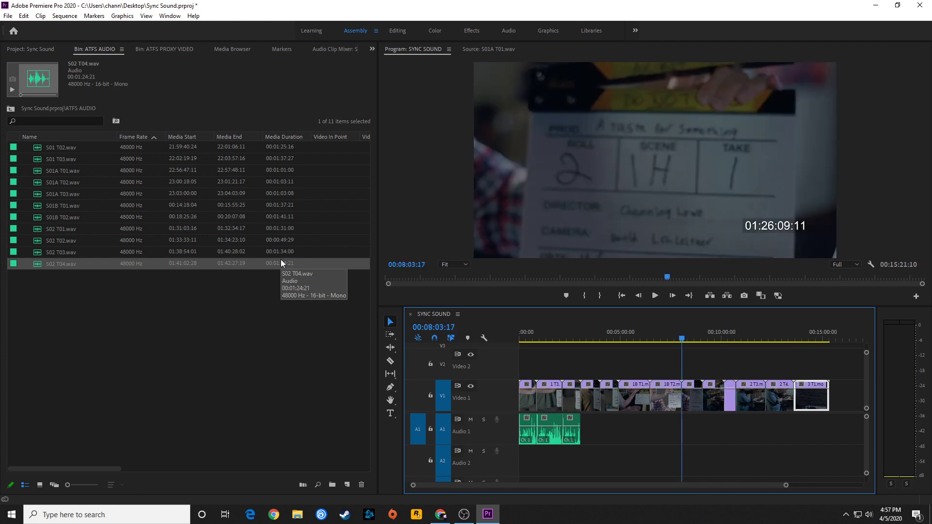
key(Up)
key(Up)
key(Up)
key(Up)
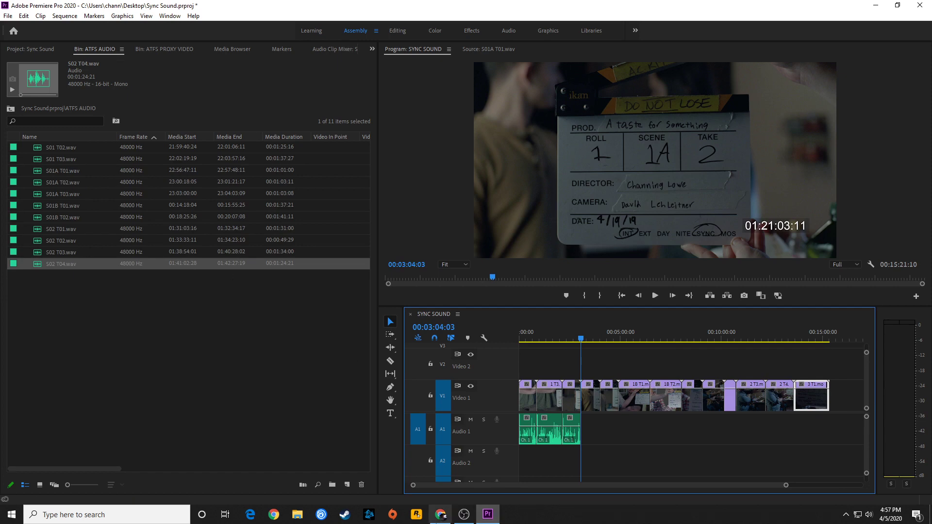
mouse_move(463, 516)
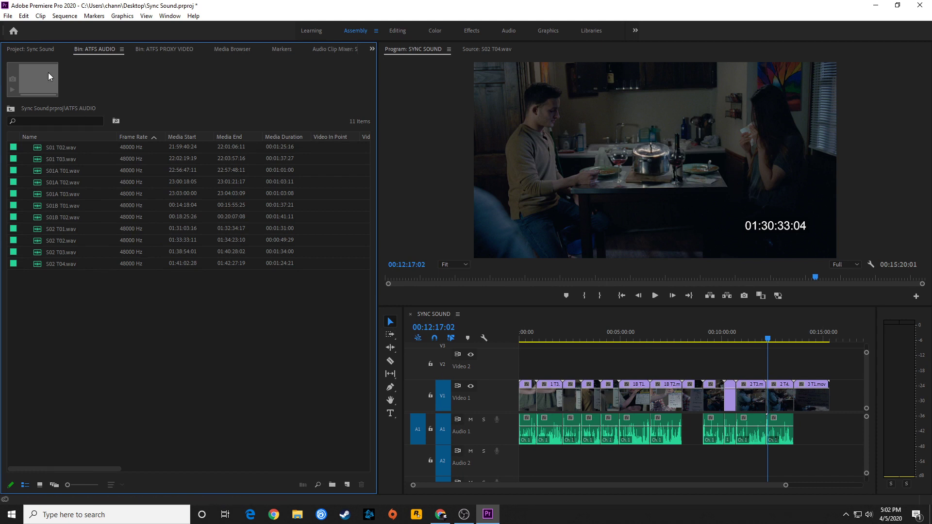
- Go to the start of the scene 1H take 1 clip and inspect its slate in an enlarged Program Monitor
click(696, 337)
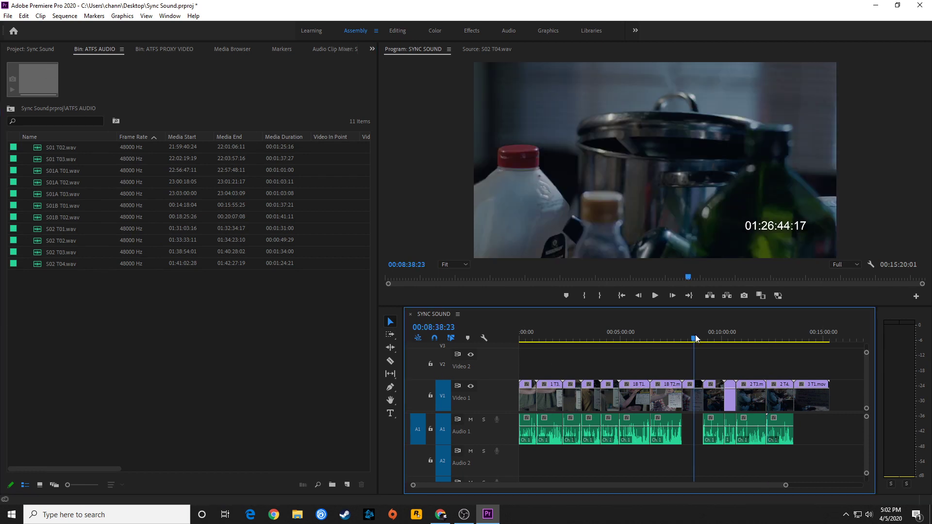
key(Up)
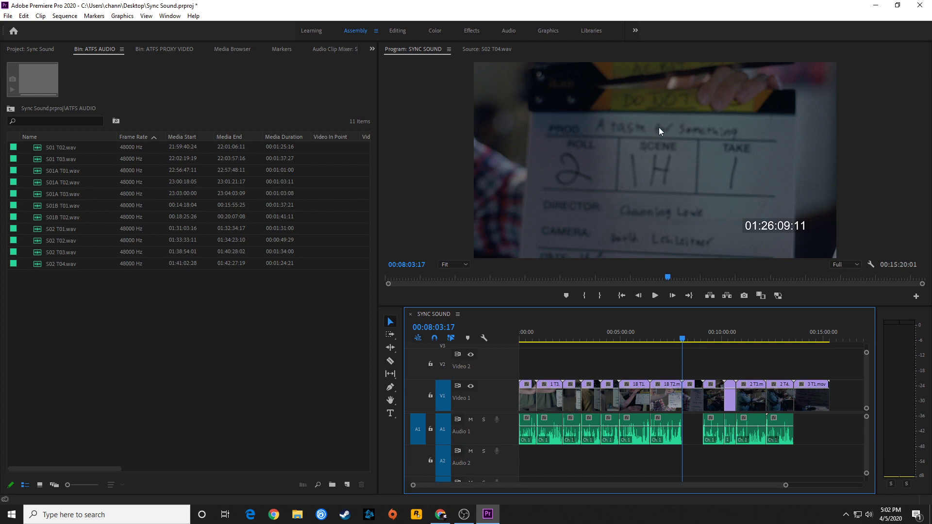
key(grave)
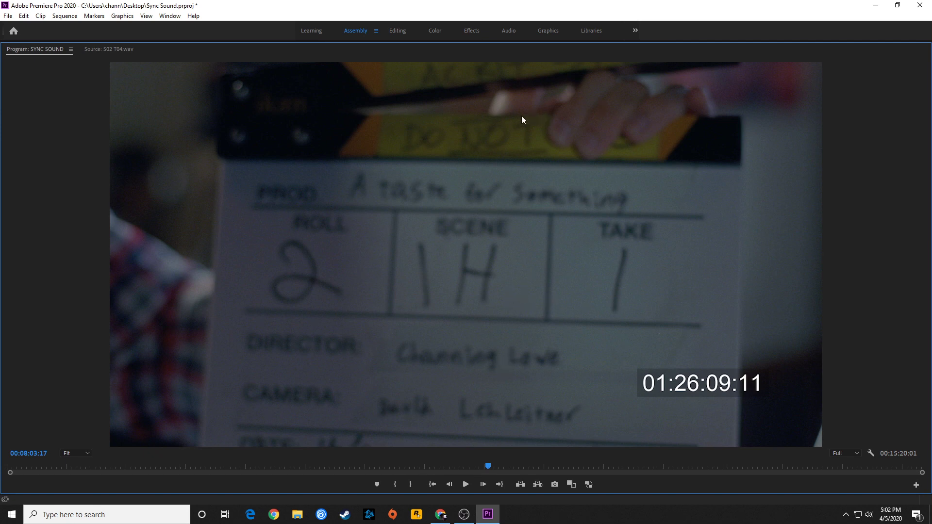
key(grave)
- Go to the start of 3 T1.mov and play its slate up to 00:13:37:19
key(Down)
key(Down)
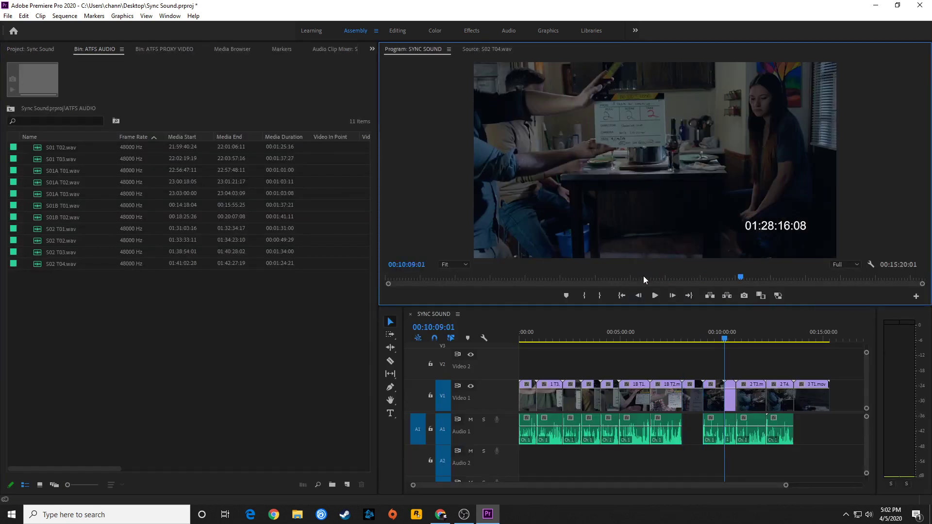
key(Down)
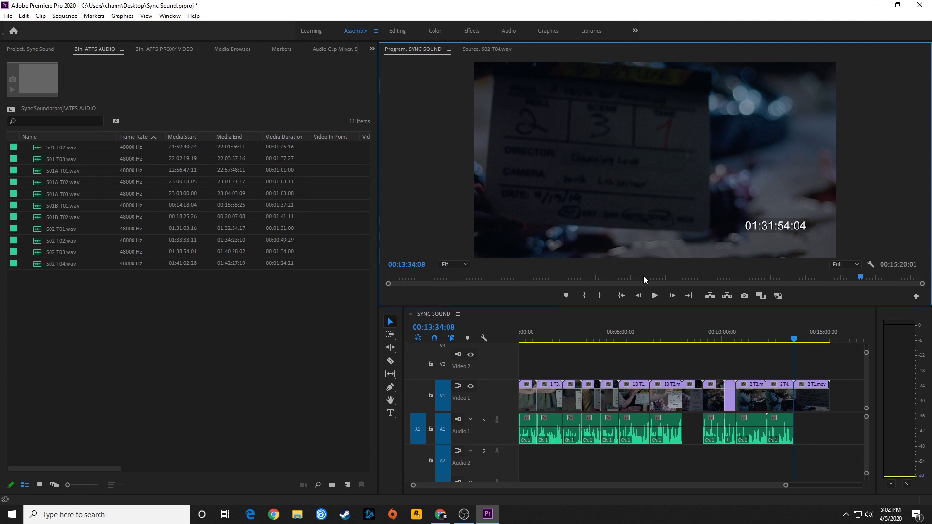
key(space)
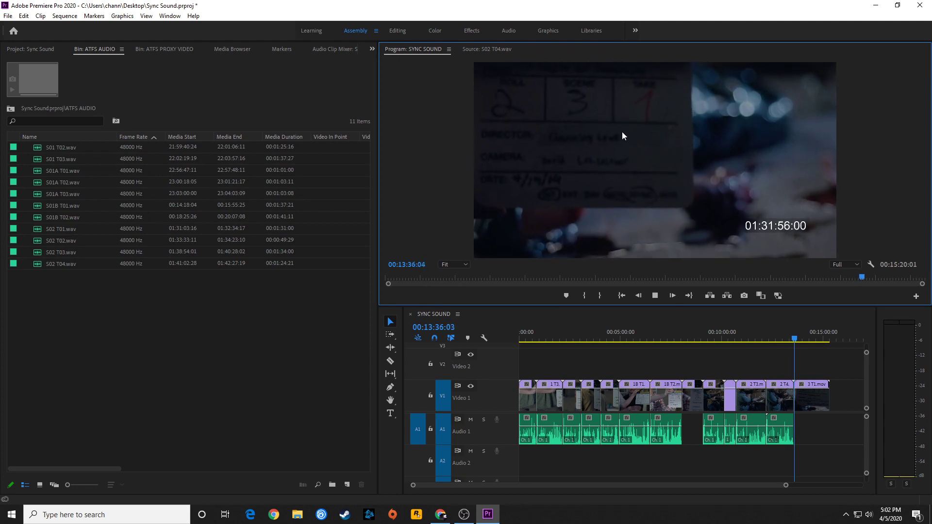
key(space)
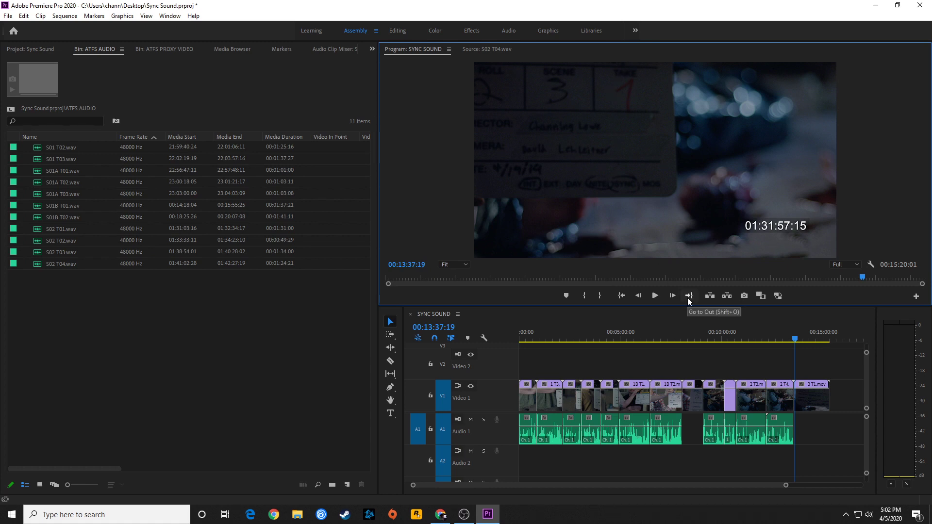
- Step back through the edit points from the scene 1H clip to the start of 1 T3.mov, reviewing the synced takes
click(690, 342)
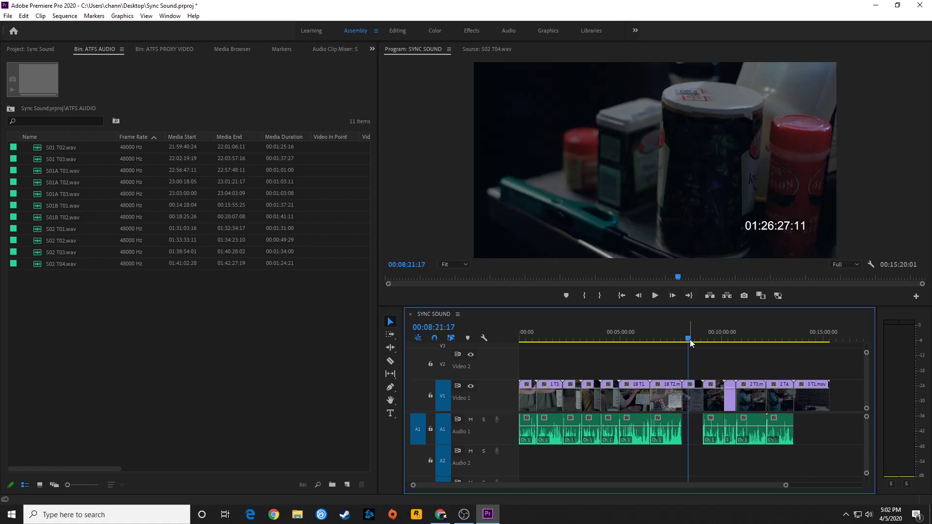
key(Up)
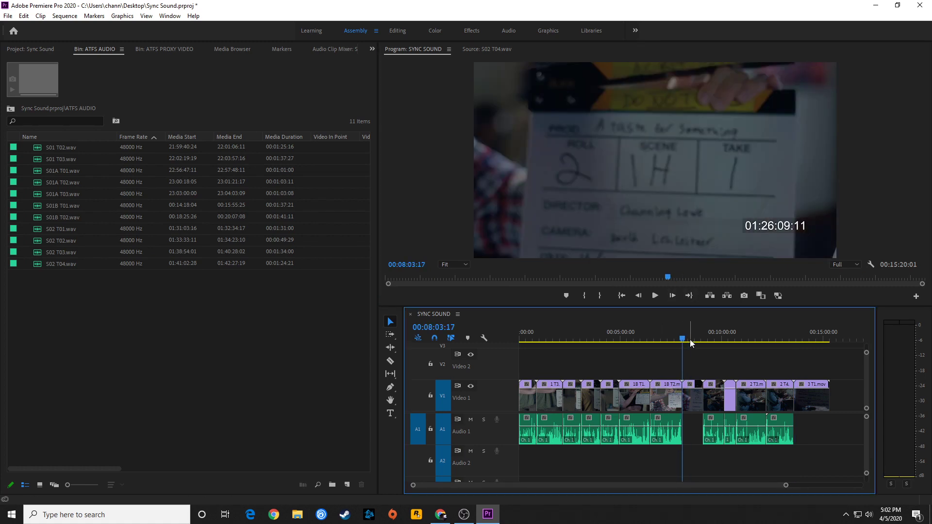
key(Up)
key(Up)
key(Up)
key(Up)
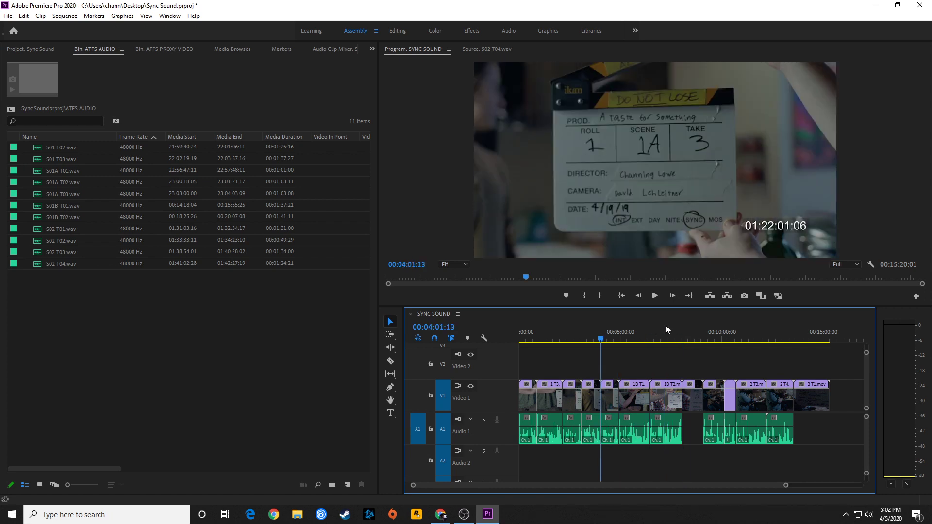
key(Up)
key(Up)
key(Up)
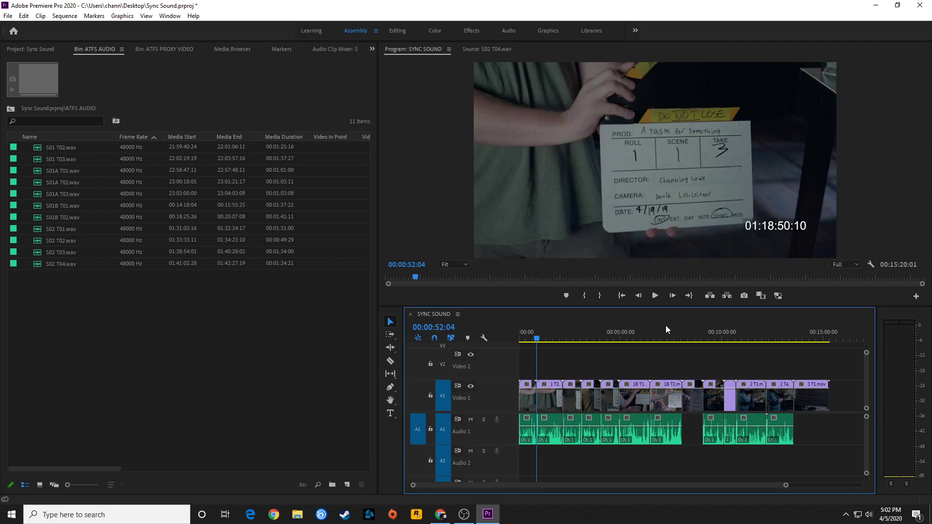
- Advance through the edit points to the start of 2 T2.mov and inspect its slate in an enlarged Program Monitor
key(Down)
key(Down)
key(Down)
key(Down)
key(Down)
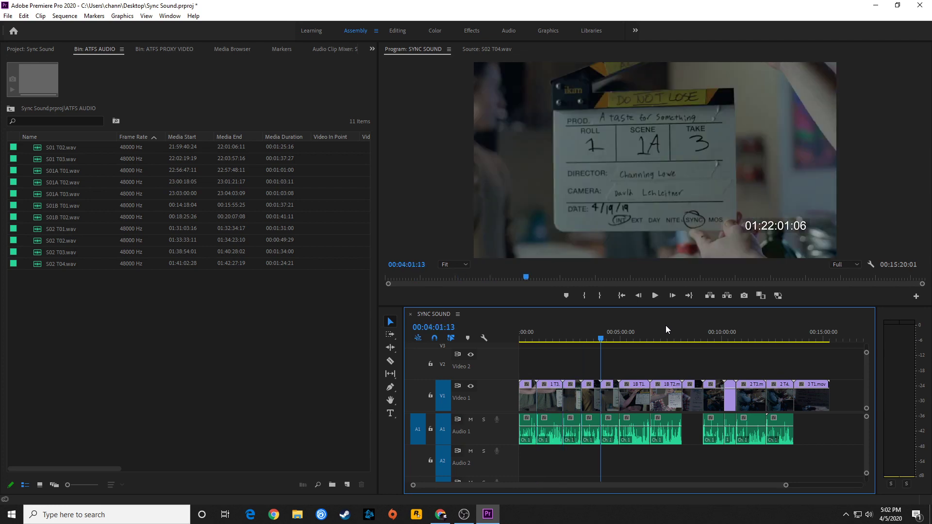
key(Down)
key(Down)
key(Down)
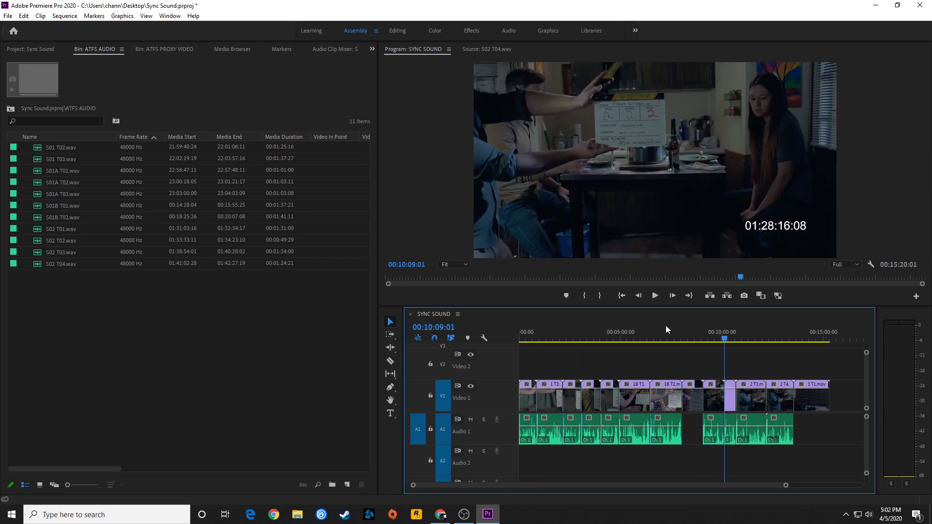
key(shift+grave)
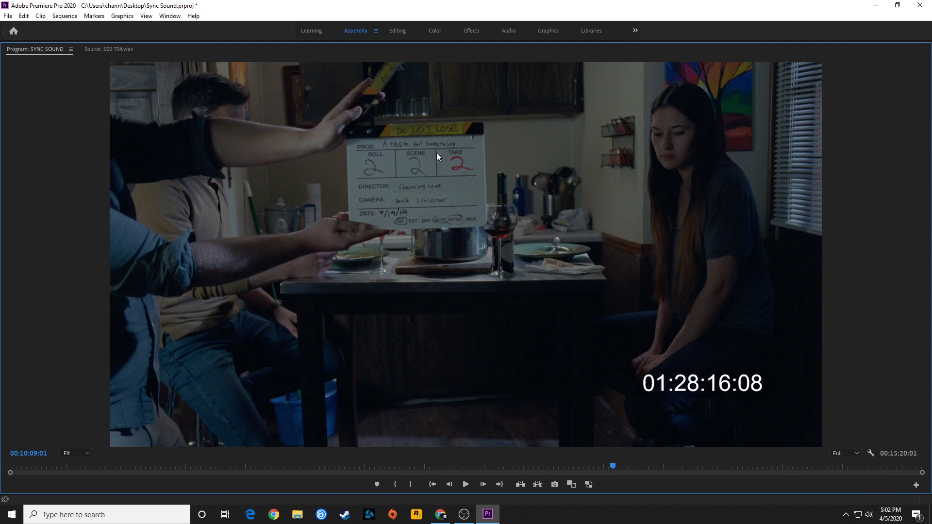
key(shift+grave)
- Step back through the edit points to the start of 1B T2.mov and return to the start of 2 T2.mov
key(Up)
key(Up)
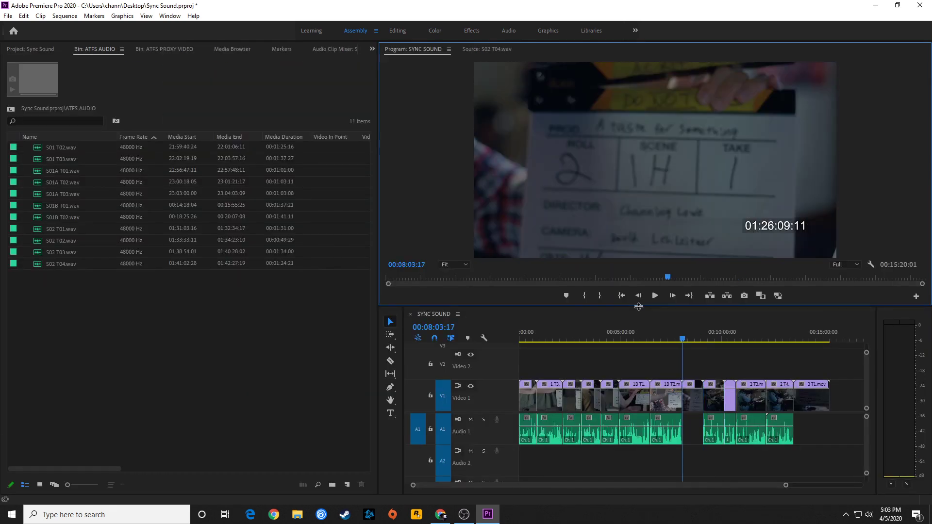
key(Up)
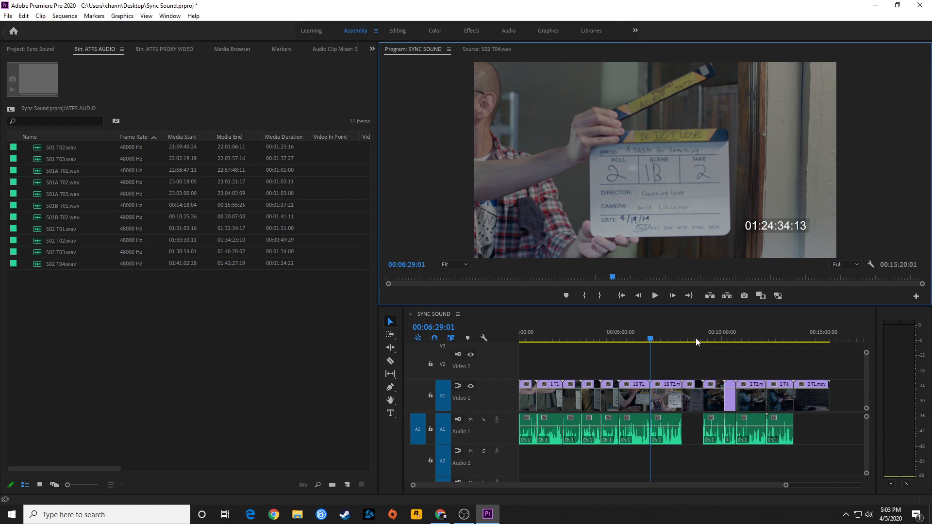
key(Down)
key(Down)
key(Down)
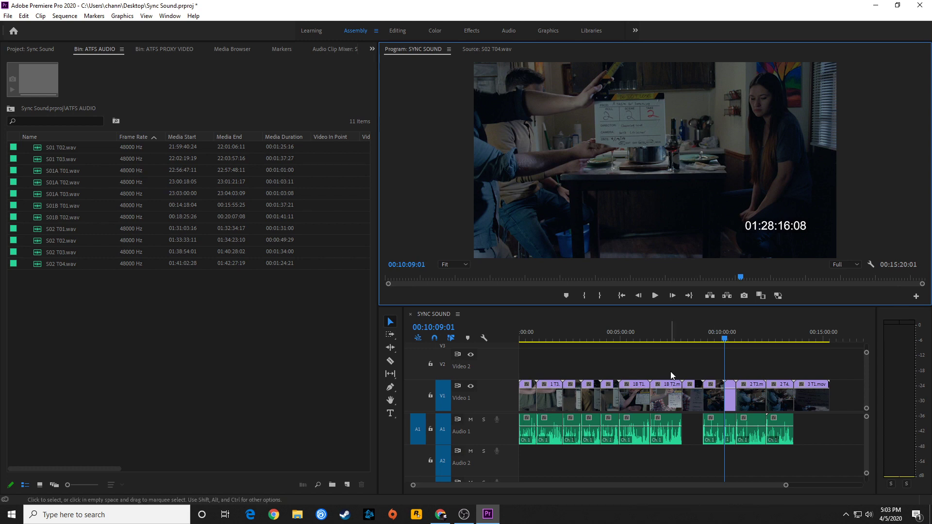
click(464, 517)
click(465, 517)
- Close the ATFS PROXY VIDEO and ATFS AUDIO bins and show the contents of the Sync Sound project
click(186, 349)
click(25, 48)
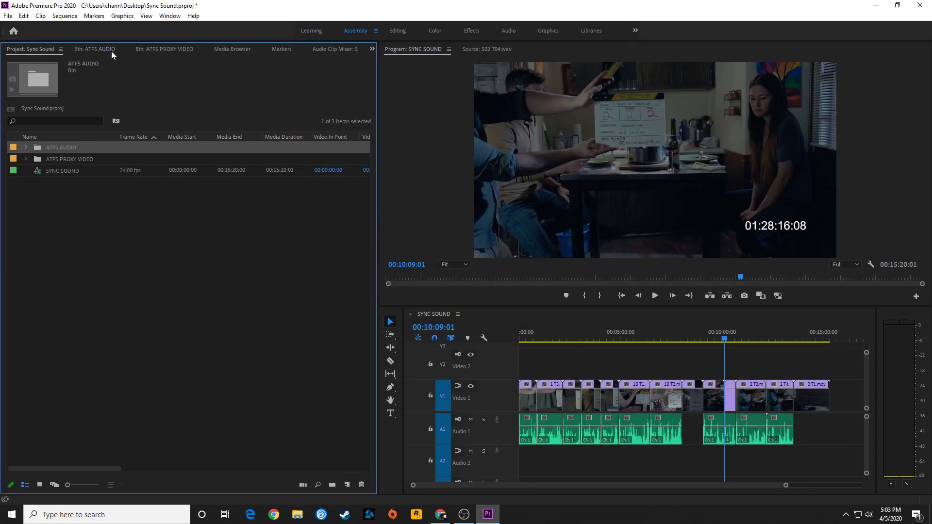
click(153, 49)
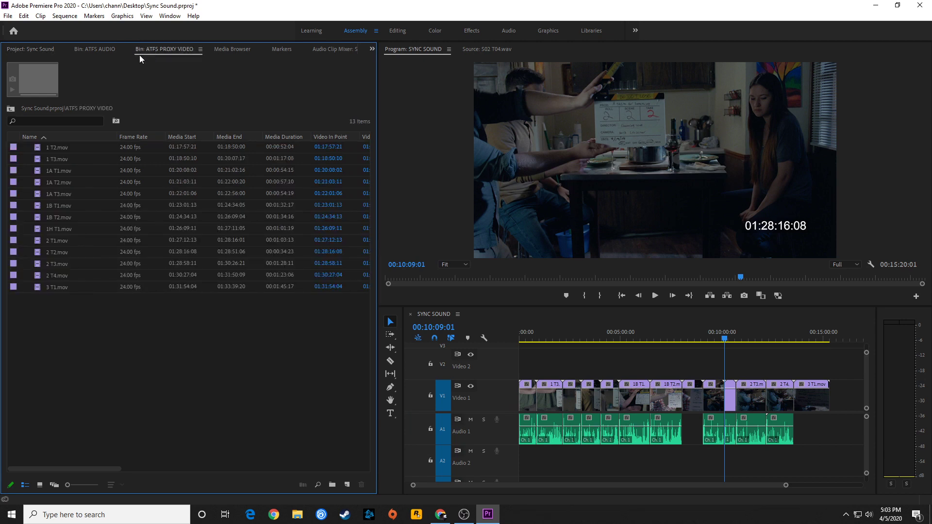
key(ctrl+w)
click(104, 48)
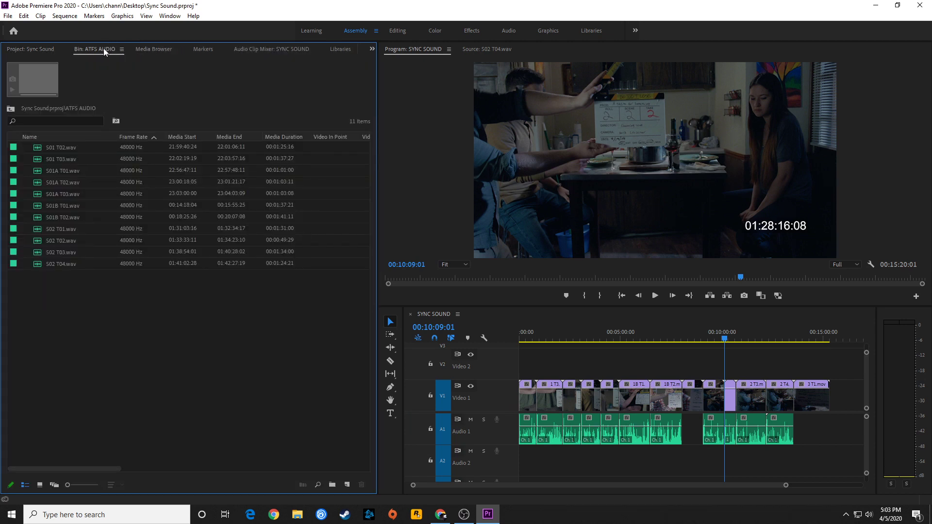
key(ctrl+w)
click(41, 47)
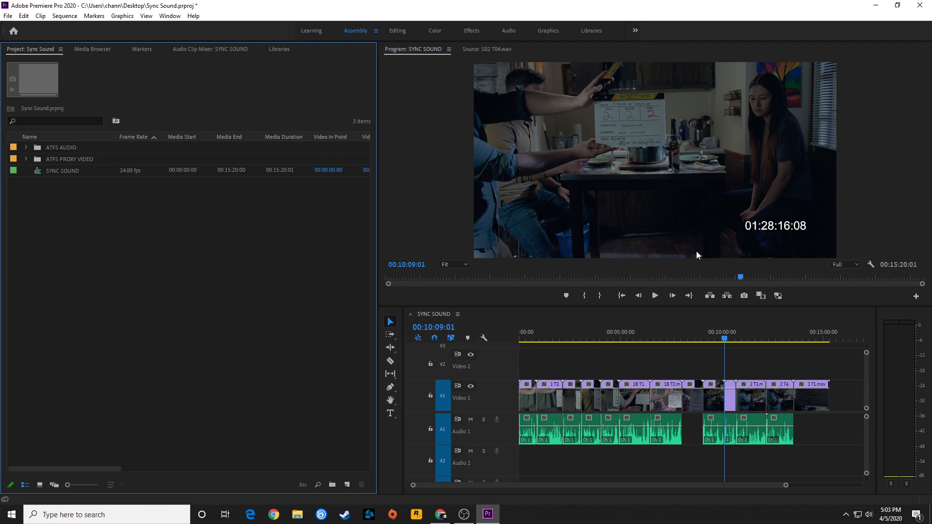
key(Down)
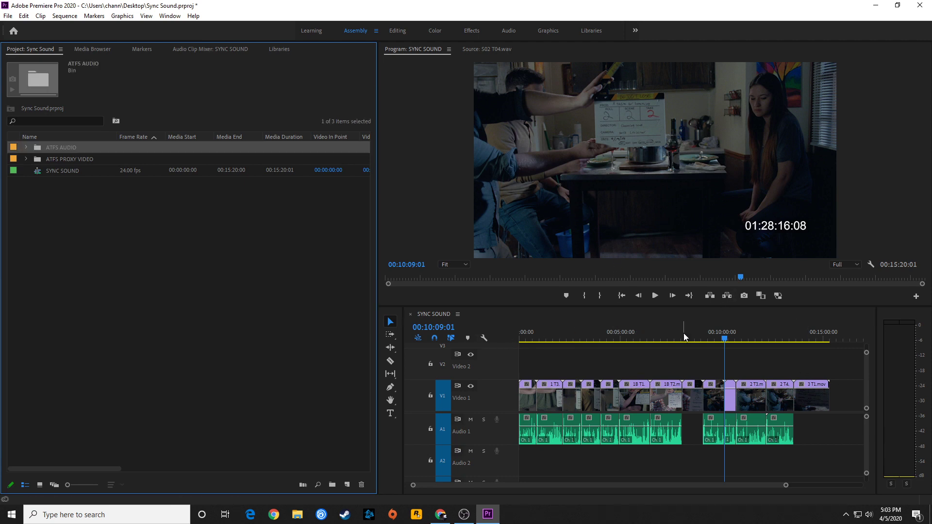
- Merge 1 T2.mov at the start of the sequence with its synced audio into a clip named 1 T2
drag(653, 335, 514, 340)
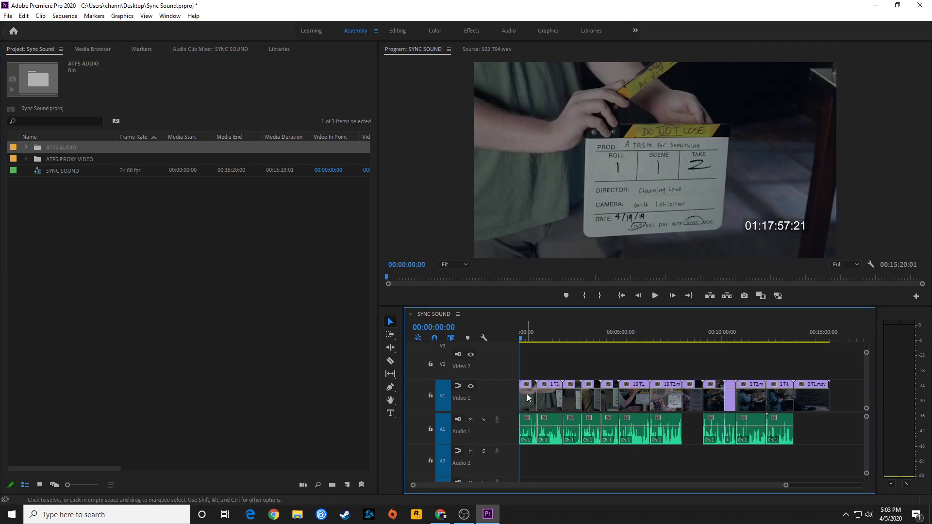
key(equal)
key(equal)
key(equal)
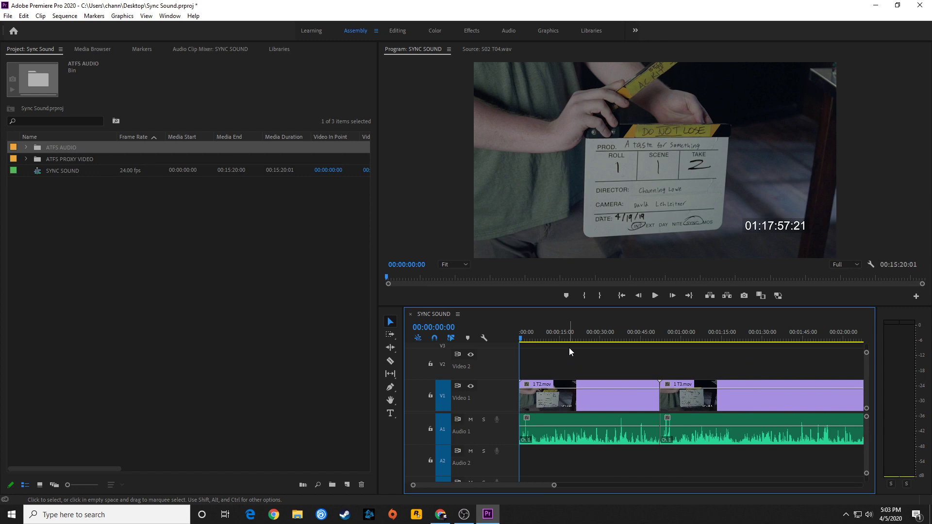
drag(563, 343, 602, 441)
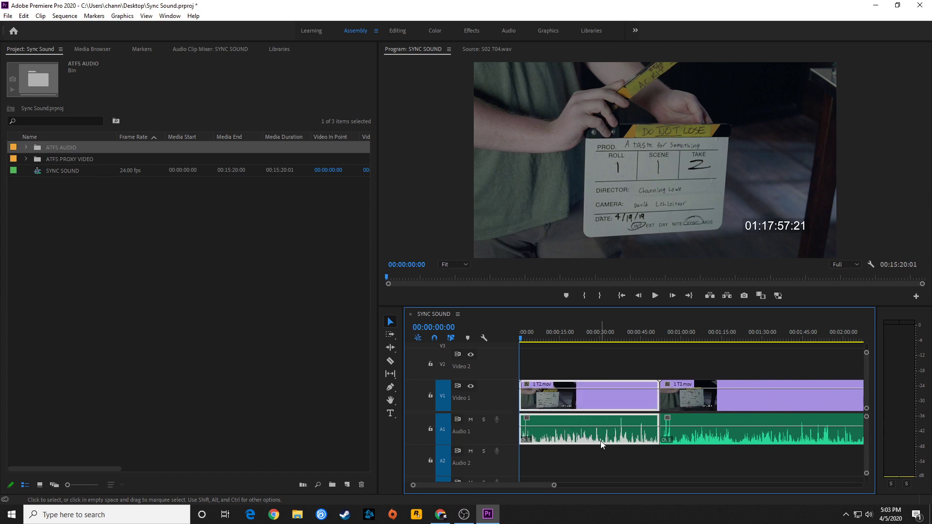
right_click(581, 397)
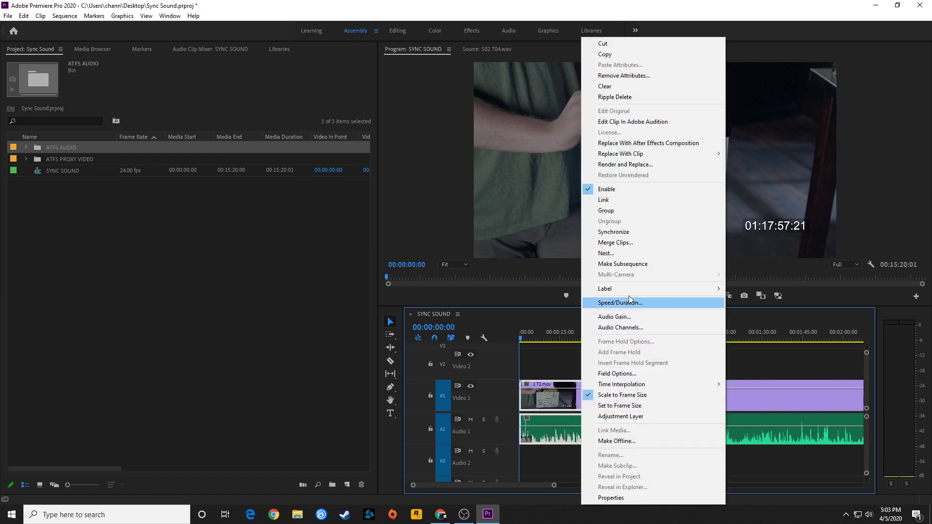
click(649, 243)
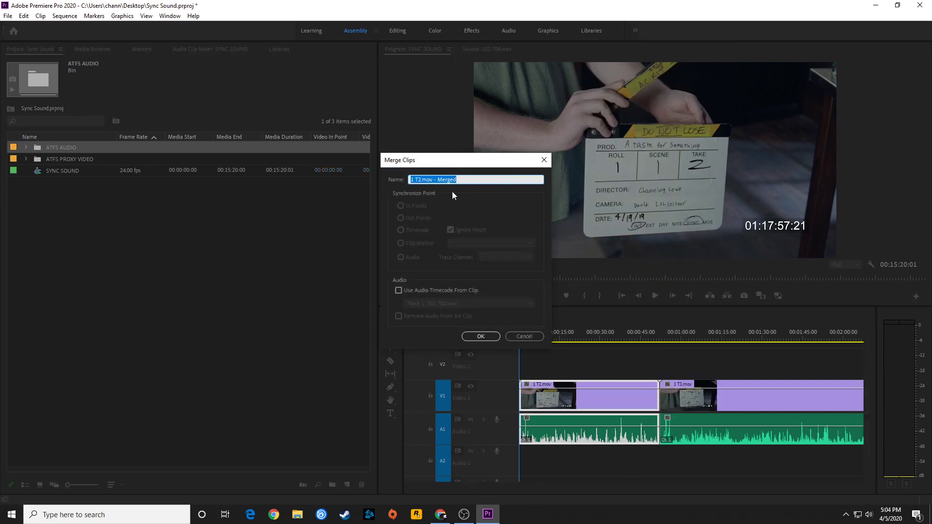
click(422, 180)
drag(422, 179, 485, 183)
key(BackSpace)
key(Return)
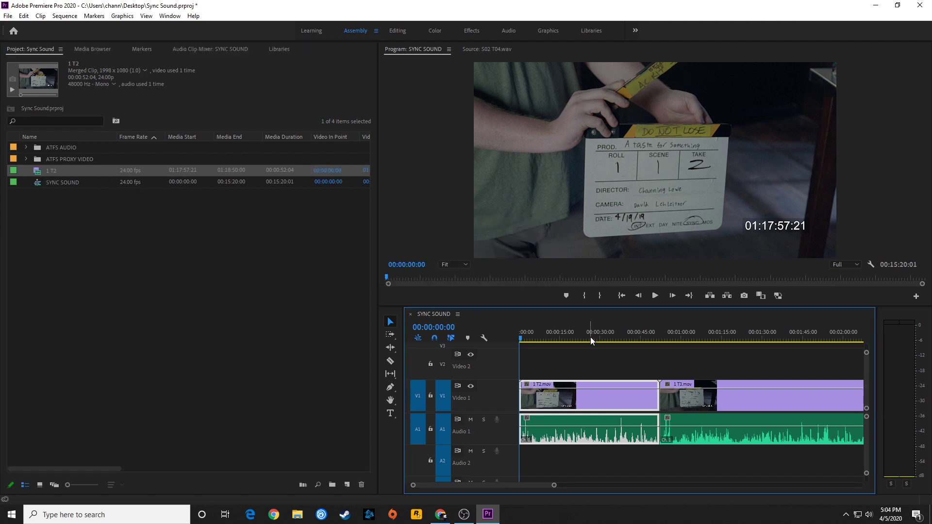
- Merge 1 T3.mov with its synced audio into a clip named 1 T3 and go to the start of 1A T1.mov
key(Down)
drag(676, 354, 718, 423)
drag(689, 351, 717, 404)
right_click(715, 400)
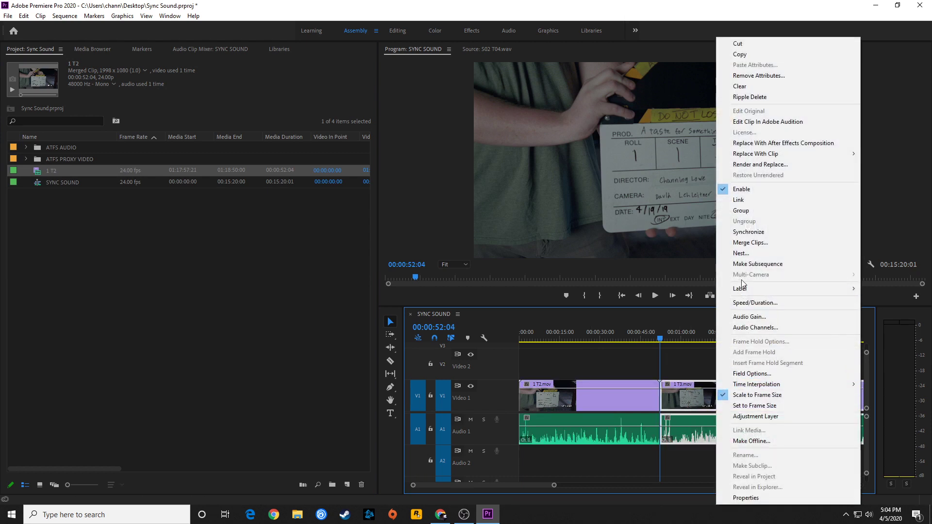
click(738, 241)
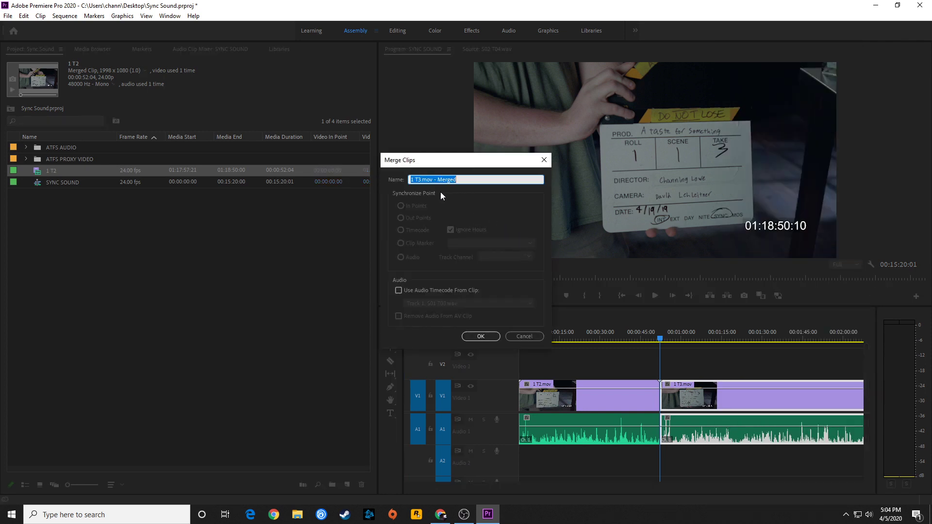
click(457, 179)
drag(421, 180, 487, 188)
text(3)
key(Return)
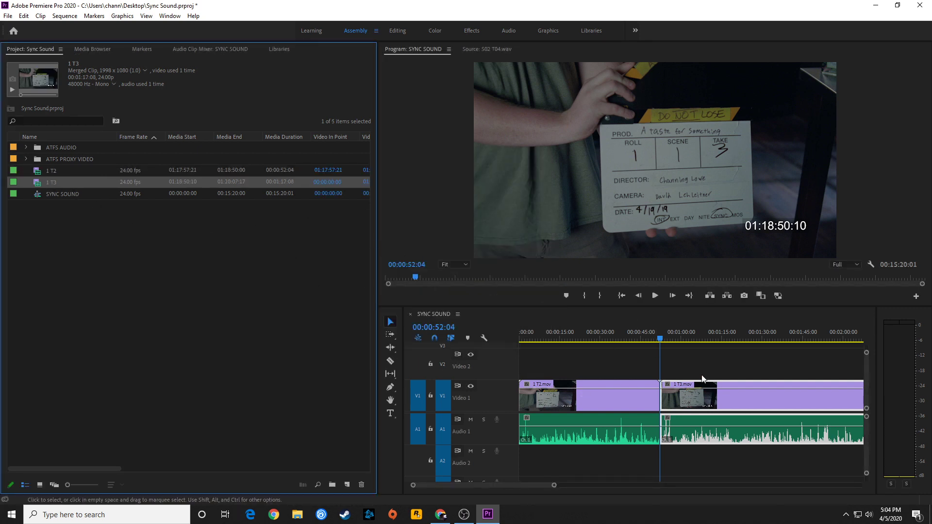
click(675, 324)
key(Down)
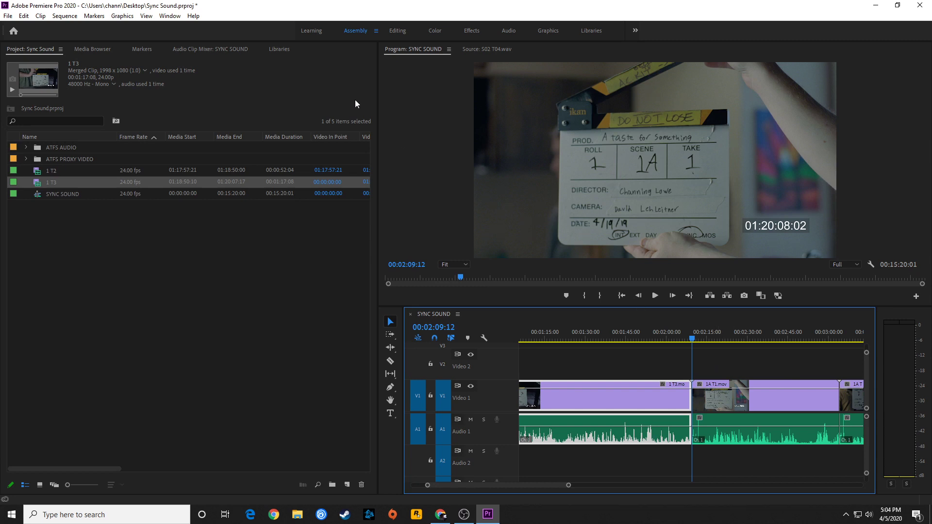
- Assign Ctrl+Alt+G as the keyboard shortcut for the Merge Clips command
click(23, 15)
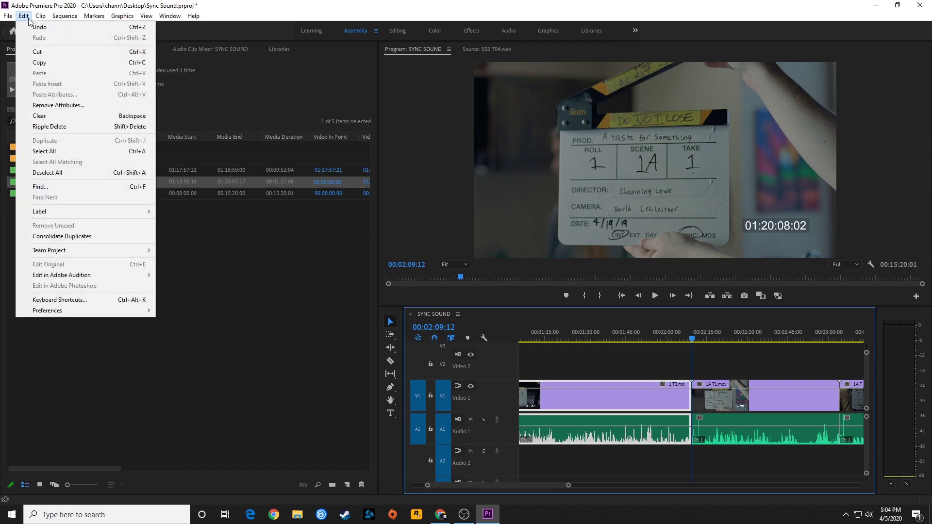
click(75, 299)
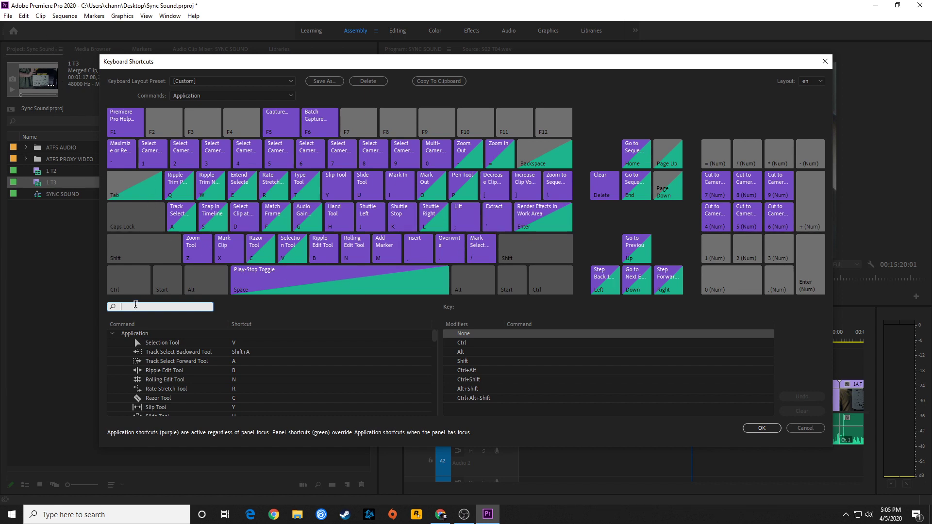
text(merge)
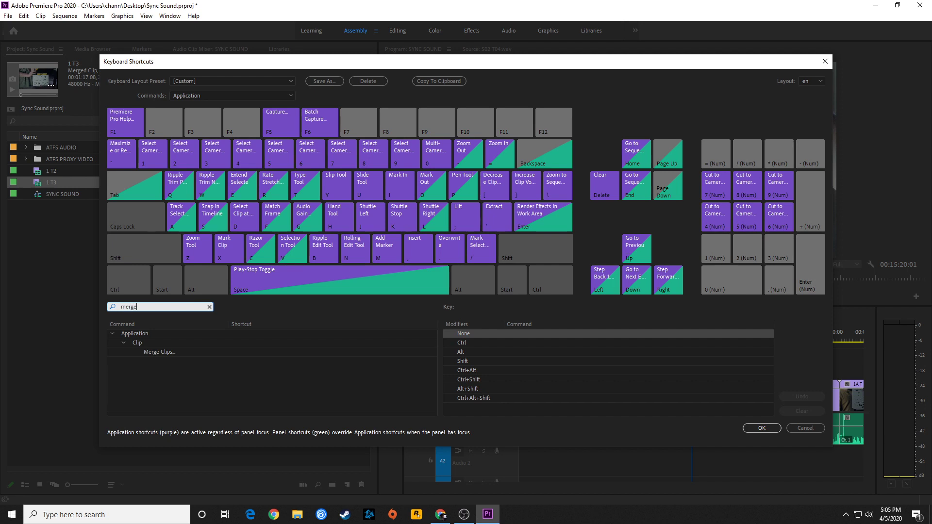
click(244, 353)
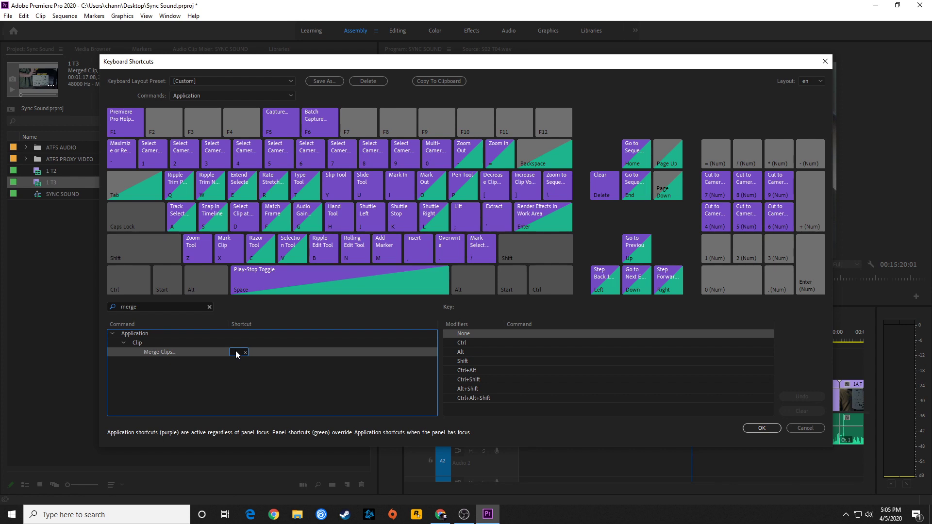
key(ctrl+alt+g)
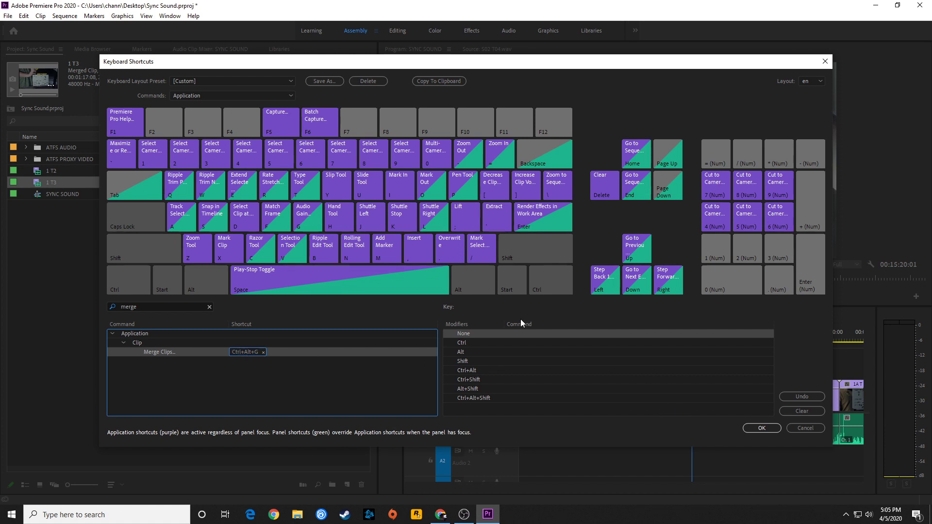
click(760, 430)
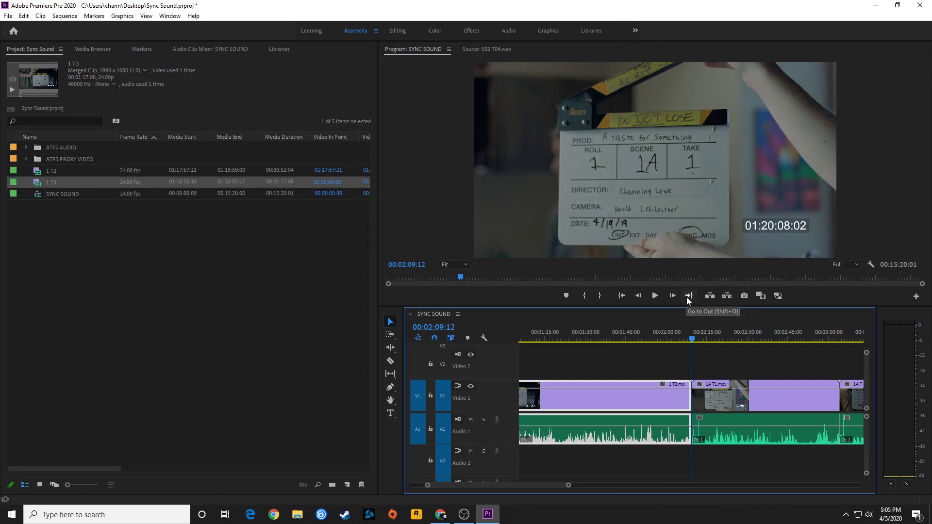
- Merge 1A T1.mov at the playhead with its synced audio into a clip named 1A T1
key(d)
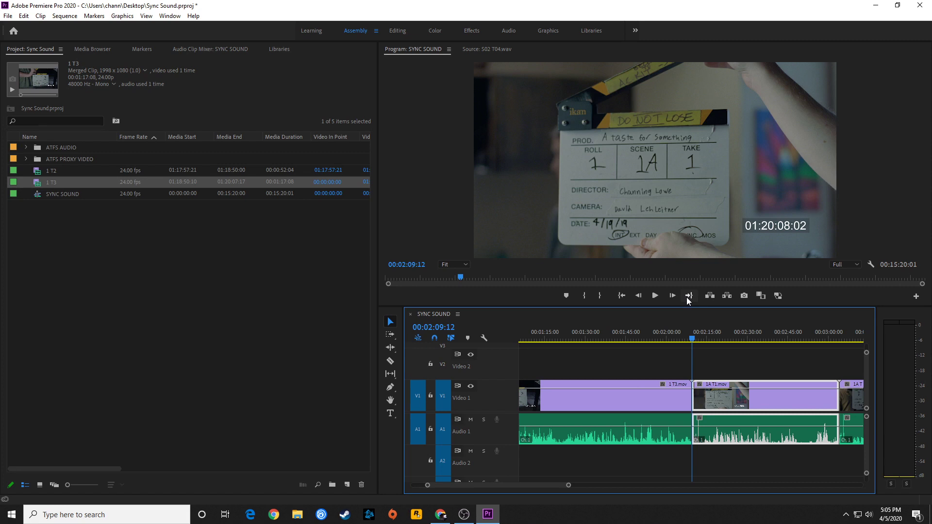
key(ctrl+alt+m)
key(BackSpace)
key(BackSpace)
key(BackSpace)
key(BackSpace)
key(BackSpace)
key(BackSpace)
key(BackSpace)
key(BackSpace)
key(BackSpace)
key(BackSpace)
key(BackSpace)
key(BackSpace)
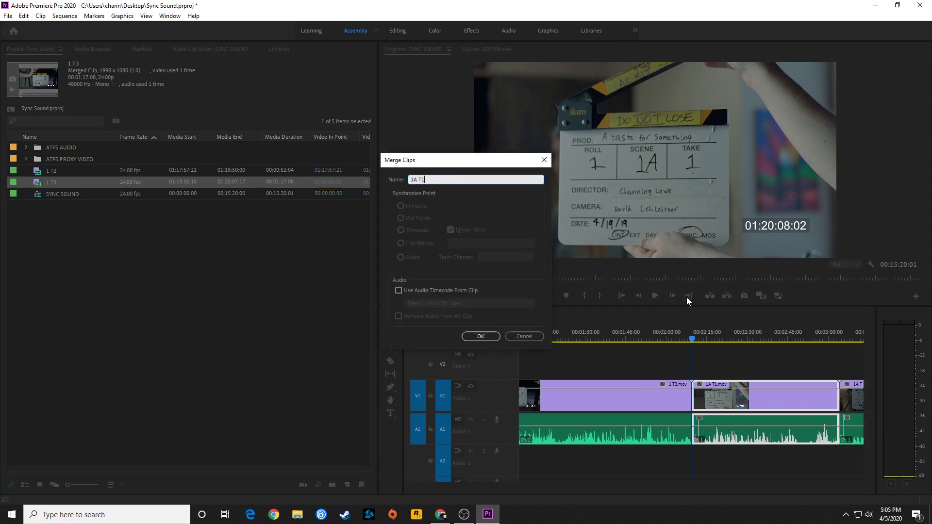
key(Return)
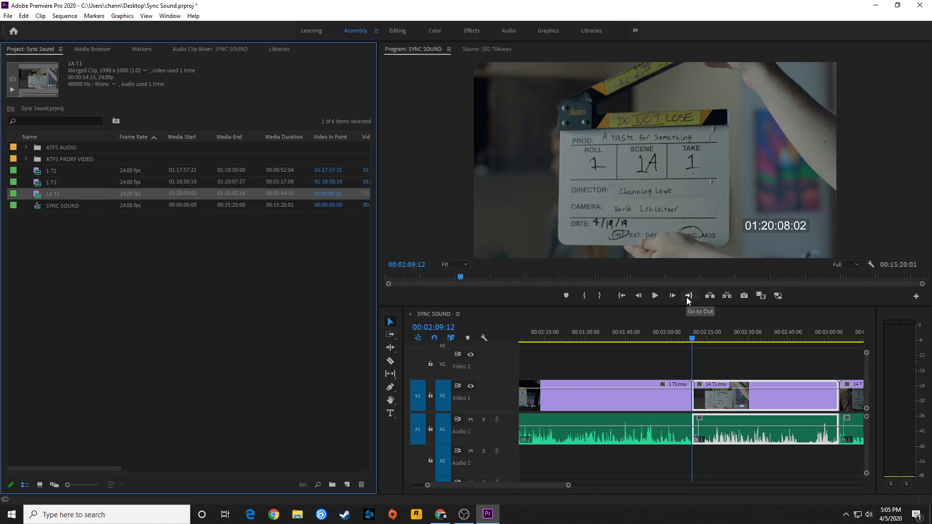
- Go to the start of 1A T2.mov and merge it with its synced audio into a clip named 1A T2
key(shift+3)
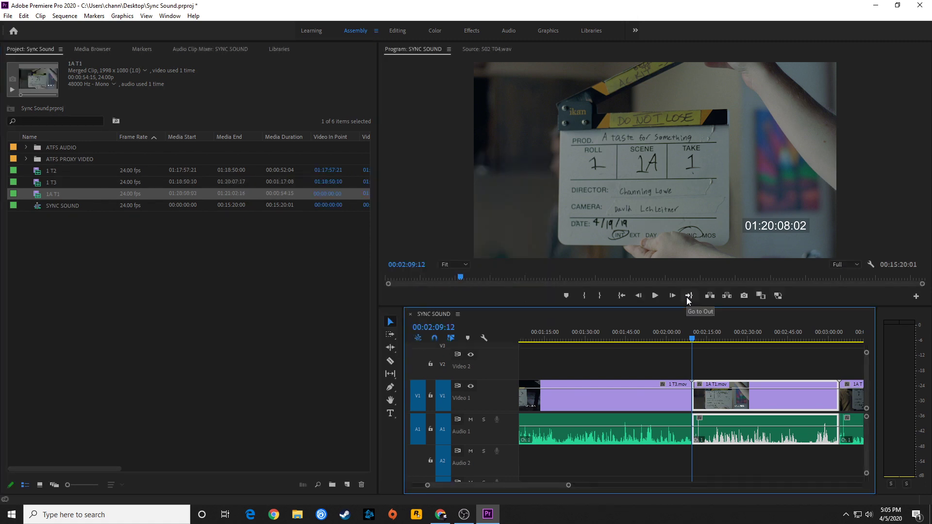
key(Down)
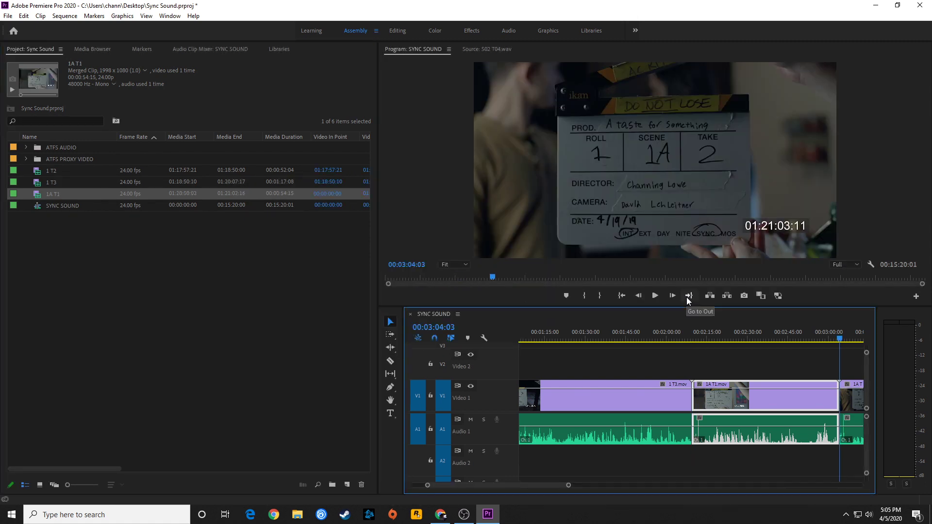
key(d)
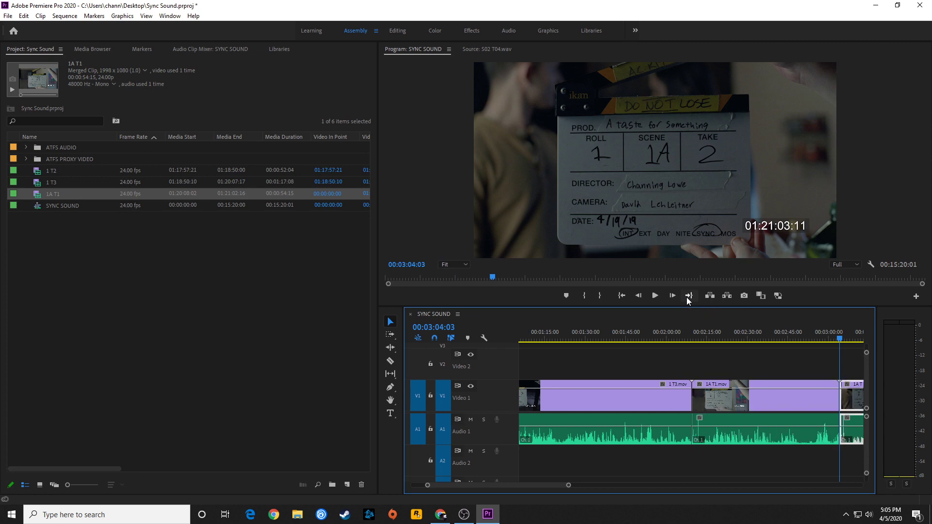
key(alt+m)
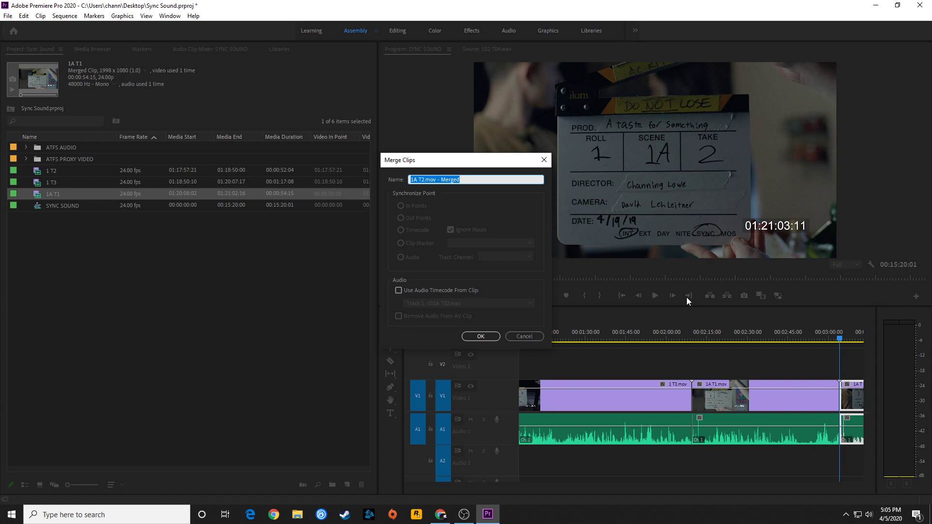
key(End)
key(BackSpace)
key(BackSpace)
key(BackSpace)
key(BackSpace)
key(BackSpace)
key(BackSpace)
key(BackSpace)
key(BackSpace)
key(BackSpace)
key(BackSpace)
key(BackSpace)
key(BackSpace)
key(BackSpace)
key(Return)
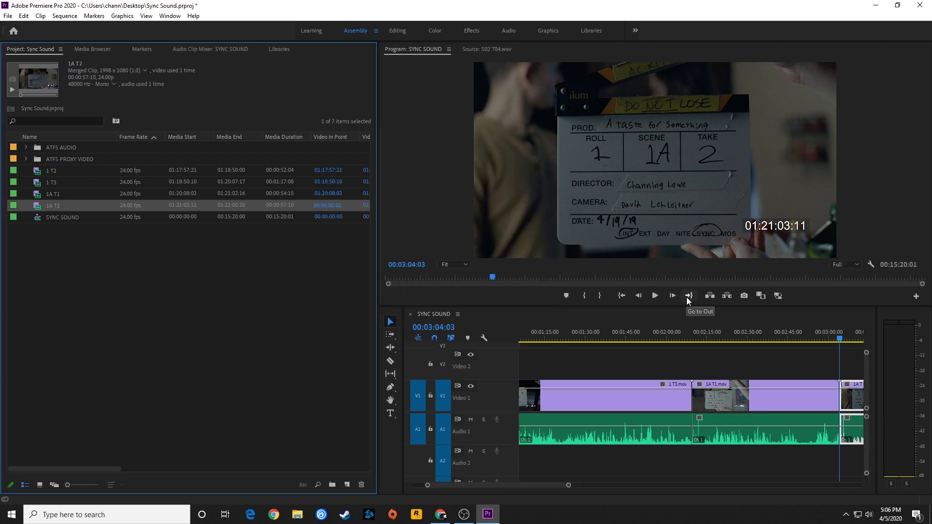
- Go to the start of 1A T3.mov in the SYNC SOUND timeline and select it with its synced audio
key(shift+3)
key(Down)
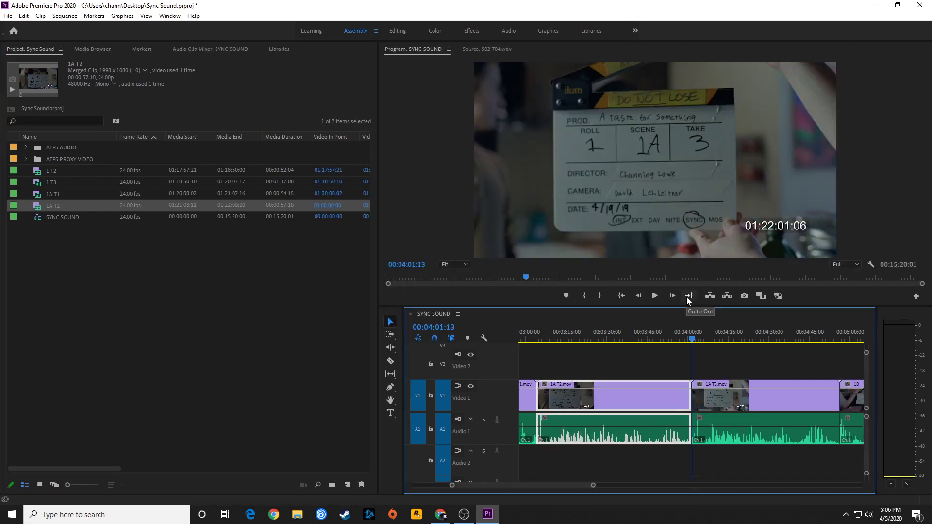
key(d)
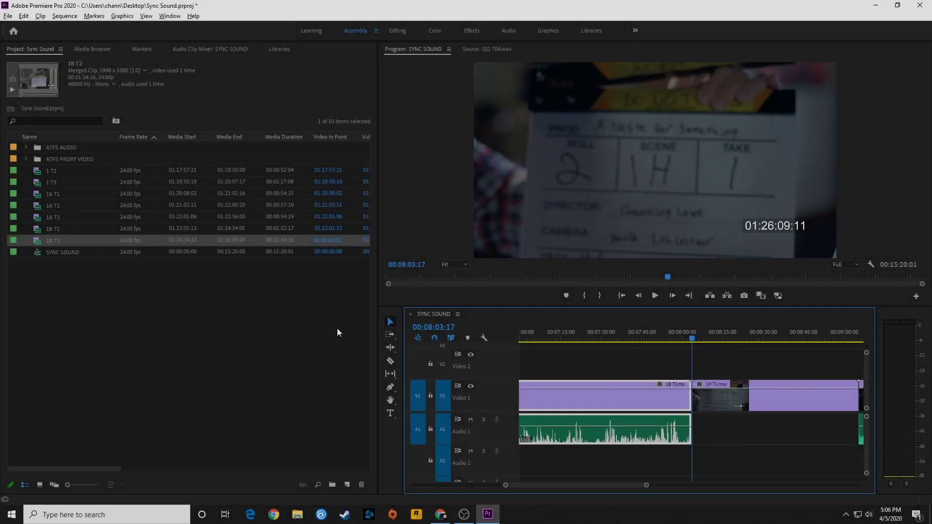
click(709, 389)
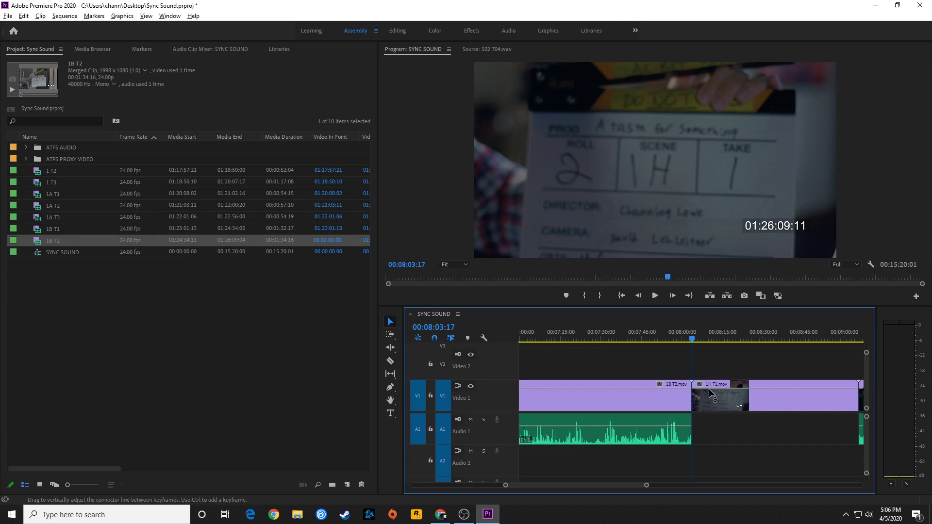
click(712, 401)
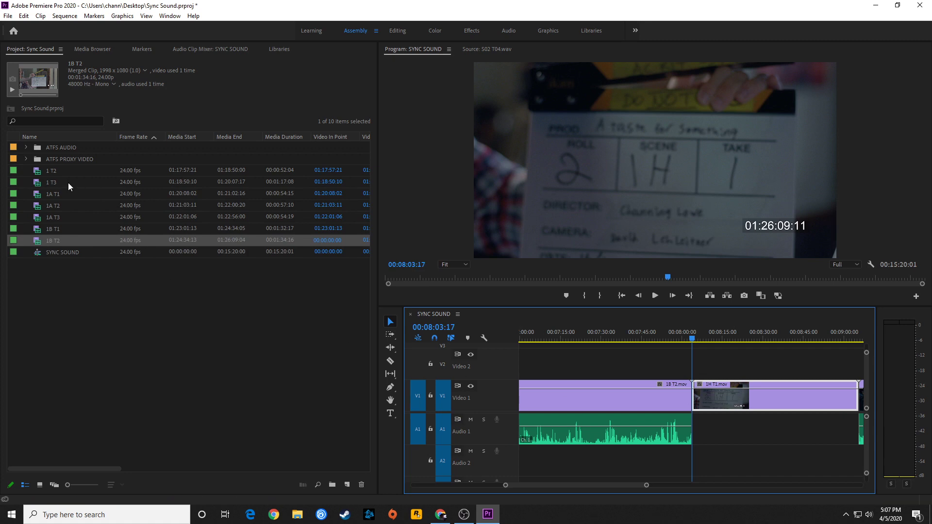
click(54, 206)
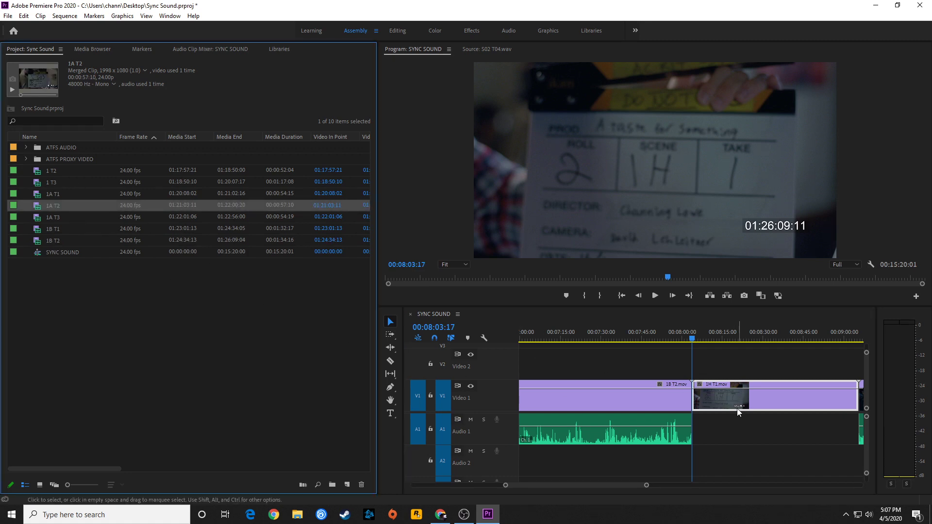
click(733, 396)
drag(733, 398, 128, 301)
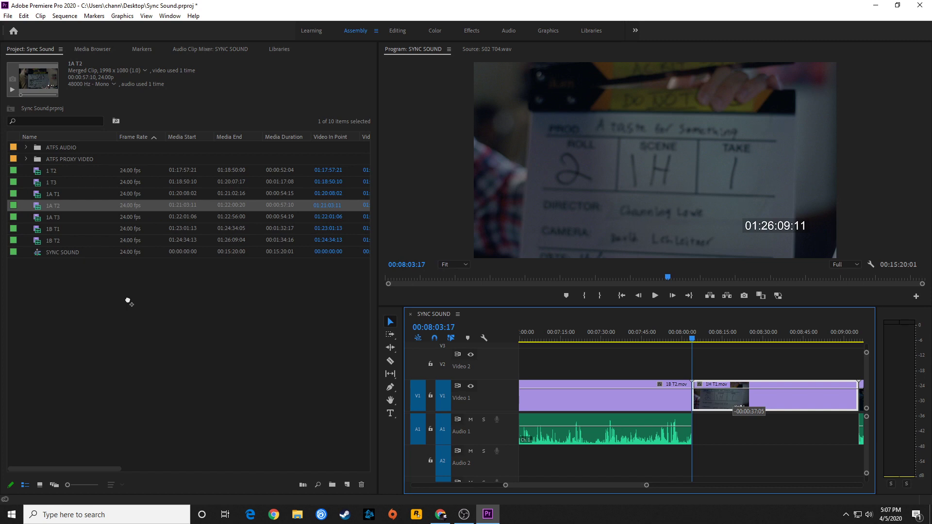
drag(128, 301, 114, 307)
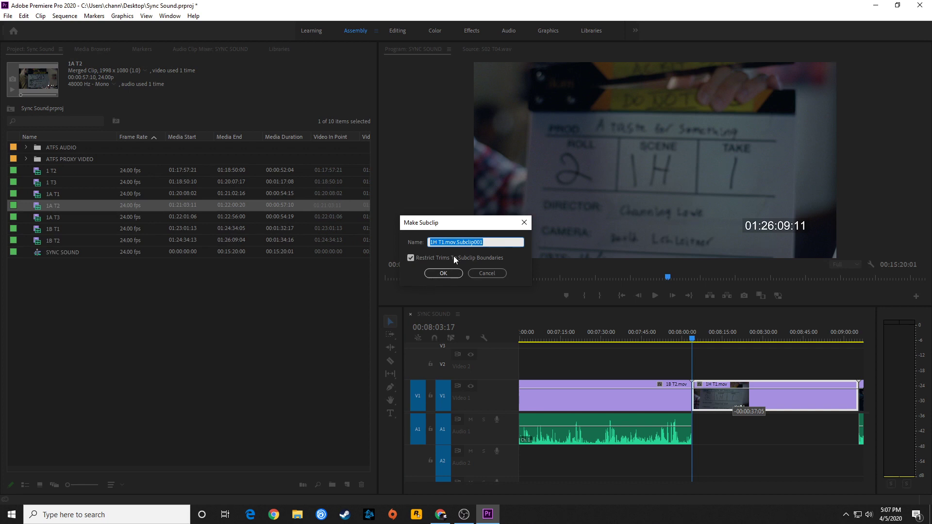
click(487, 275)
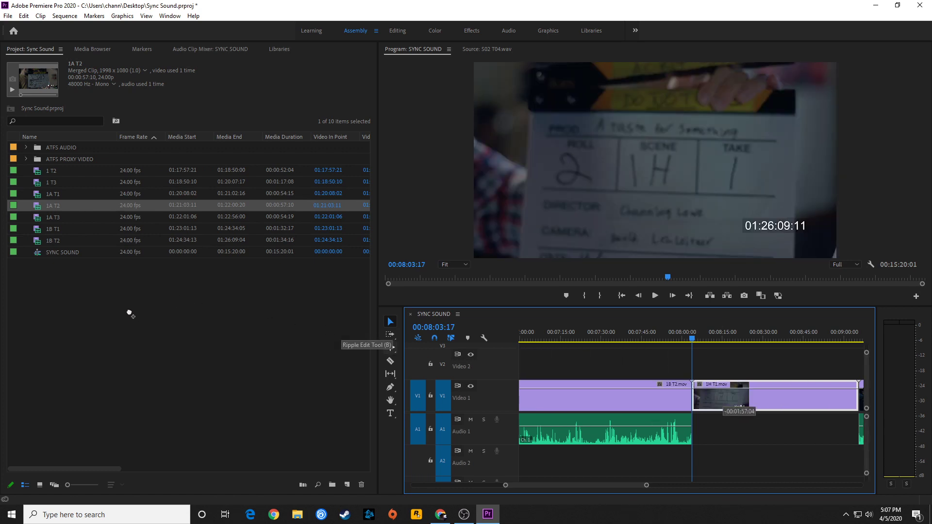
- Make a project subclip of the video-only clip 1H T1.mov, named 1H T1, keeping trims restricted to the subclip boundaries
key(ctrl+u)
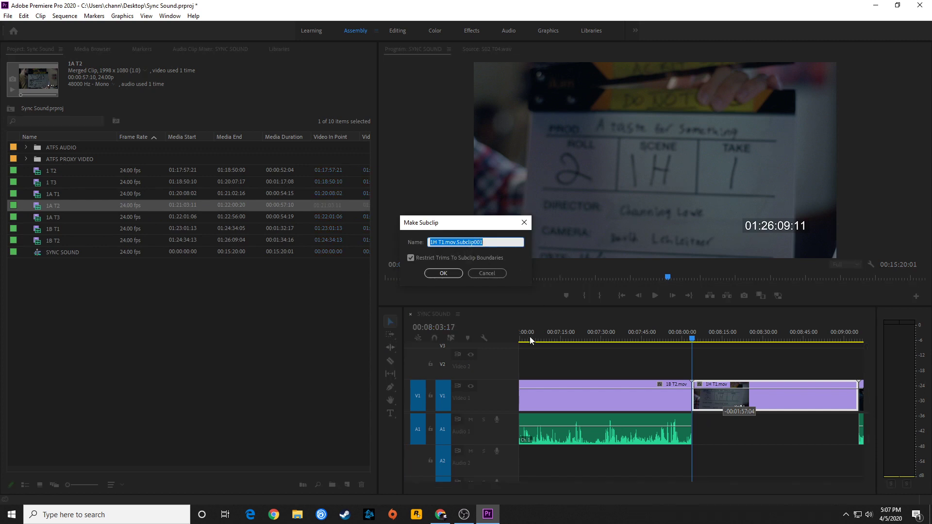
click(491, 245)
key(BackSpace)
key(BackSpace)
key(BackSpace)
key(BackSpace)
key(BackSpace)
key(BackSpace)
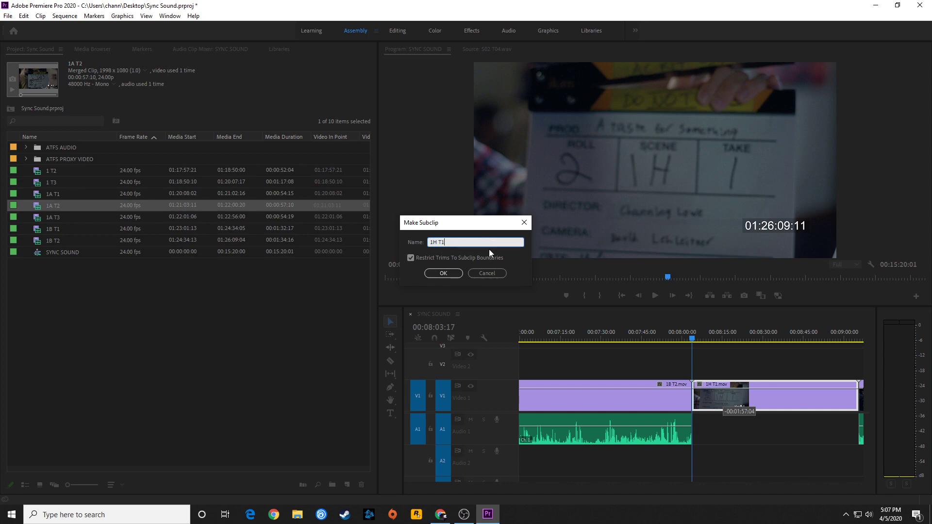
click(444, 274)
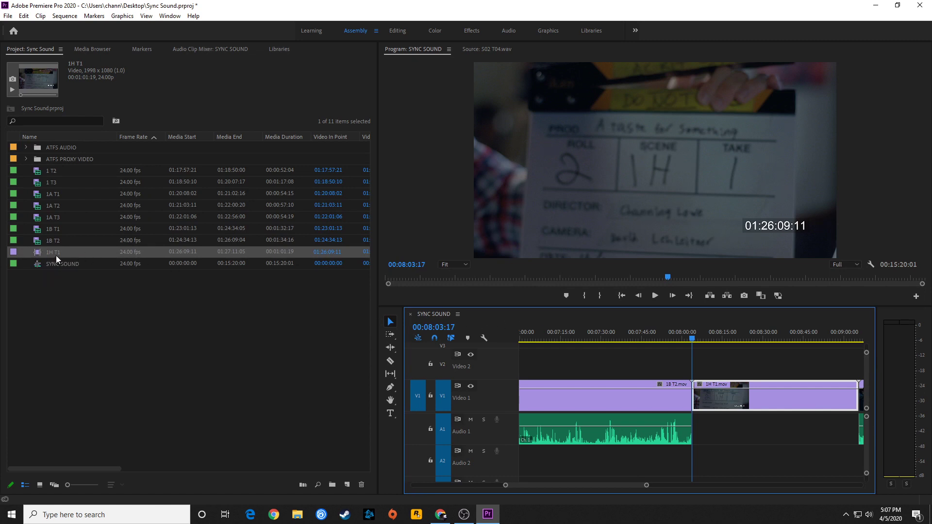
- Go to the start of 2 T1.mov and merge it with its synced audio into a clip named 2 T1
key(Down)
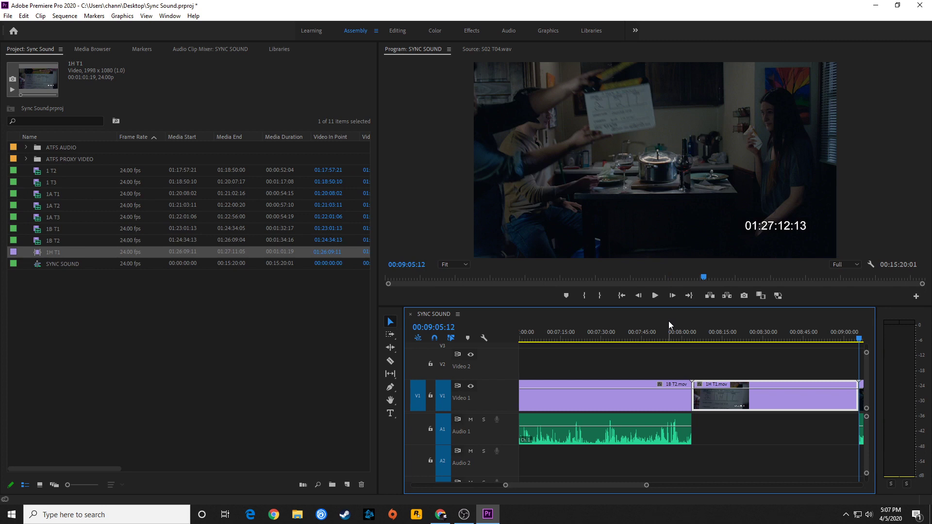
key(ctrl+v)
key(ctrl+shift+m)
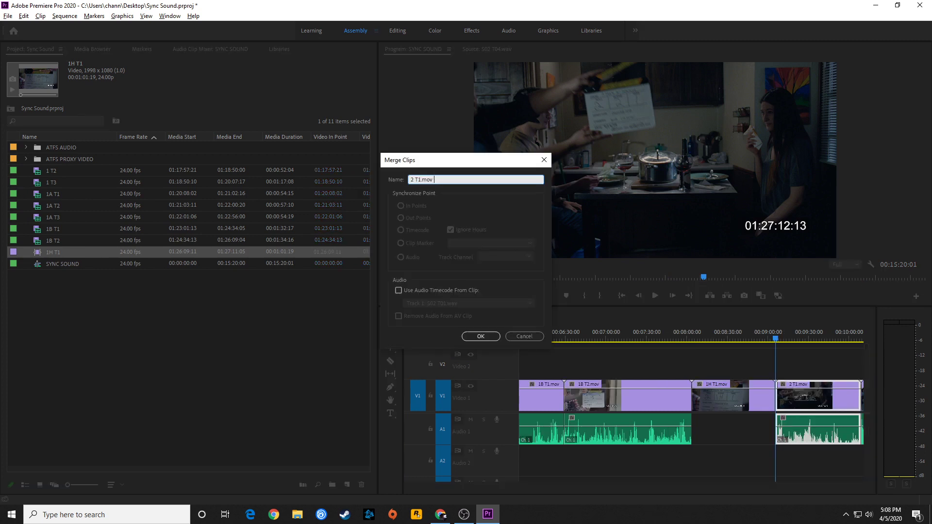
key(Return)
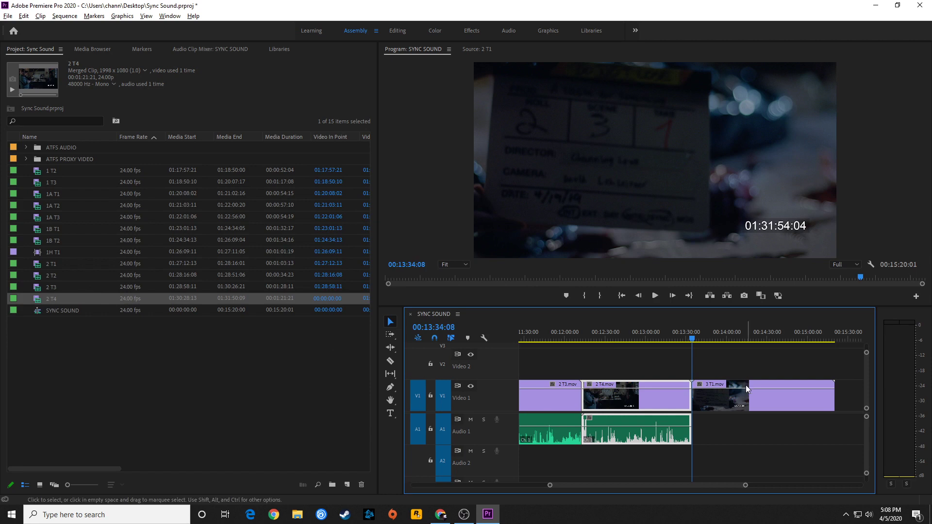
- Make a project subclip of the video-only clip 3 T1.mov, named 3 T1, and clear the timeline selection
click(745, 400)
drag(755, 402, 170, 365)
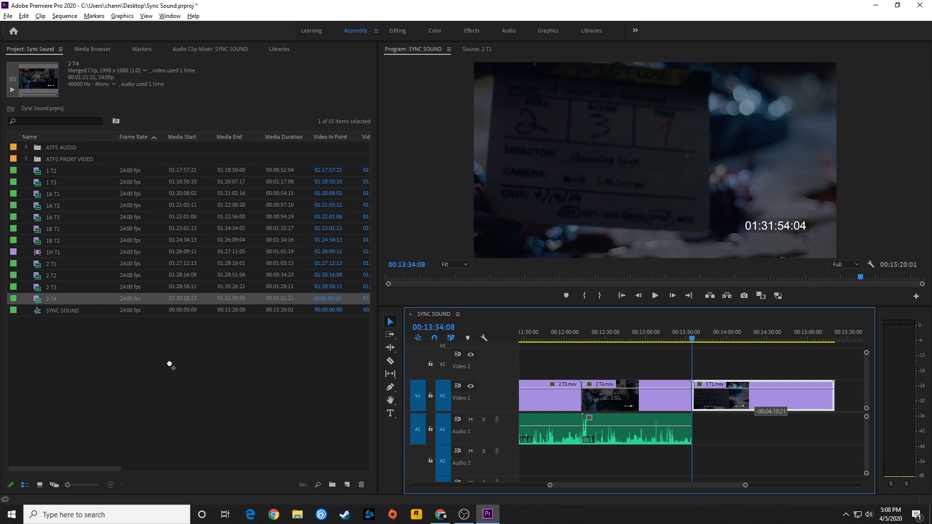
drag(170, 365, 170, 366)
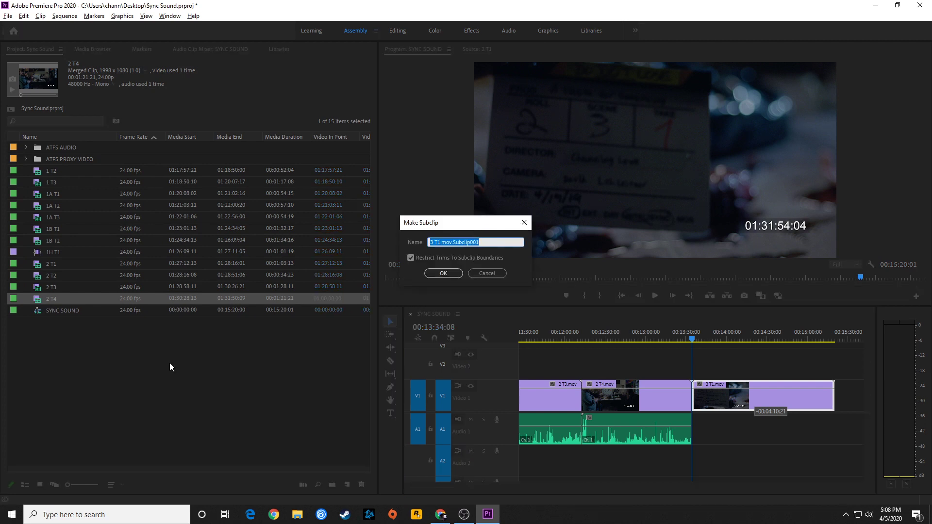
click(475, 242)
key(BackSpace)
key(BackSpace)
key(BackSpace)
key(BackSpace)
key(BackSpace)
key(BackSpace)
key(BackSpace)
key(BackSpace)
key(BackSpace)
key(BackSpace)
key(BackSpace)
key(BackSpace)
key(BackSpace)
key(BackSpace)
key(BackSpace)
key(Return)
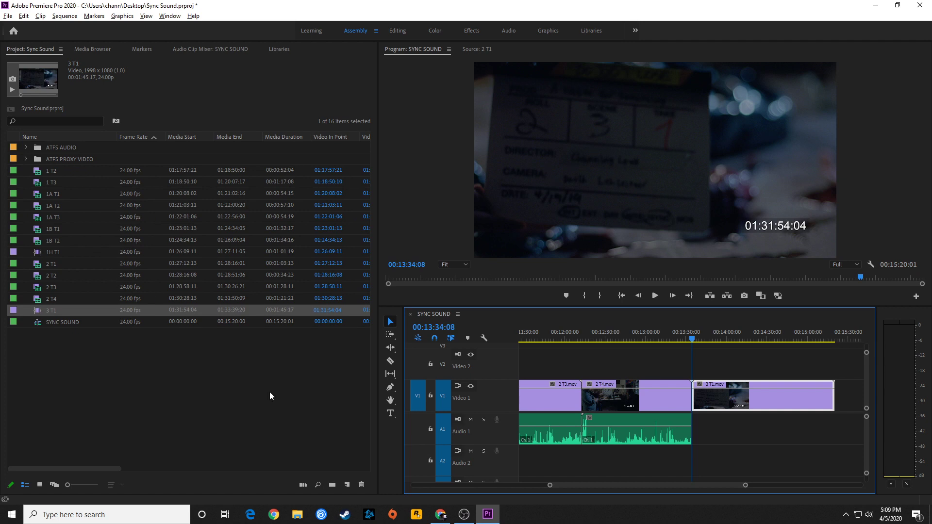
click(620, 344)
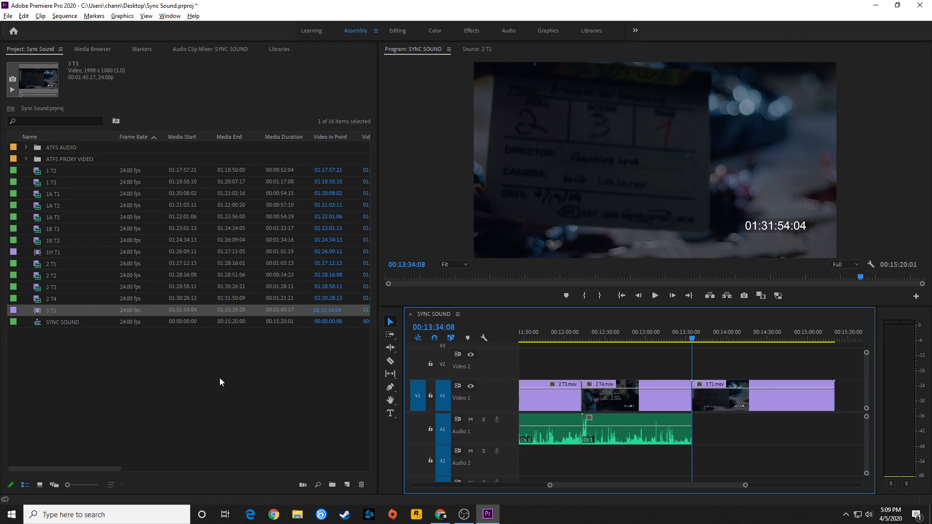
- Collect the project clips 1 T2 through 1H T1 in a new bin named SCENE 01
click(220, 378)
click(51, 174)
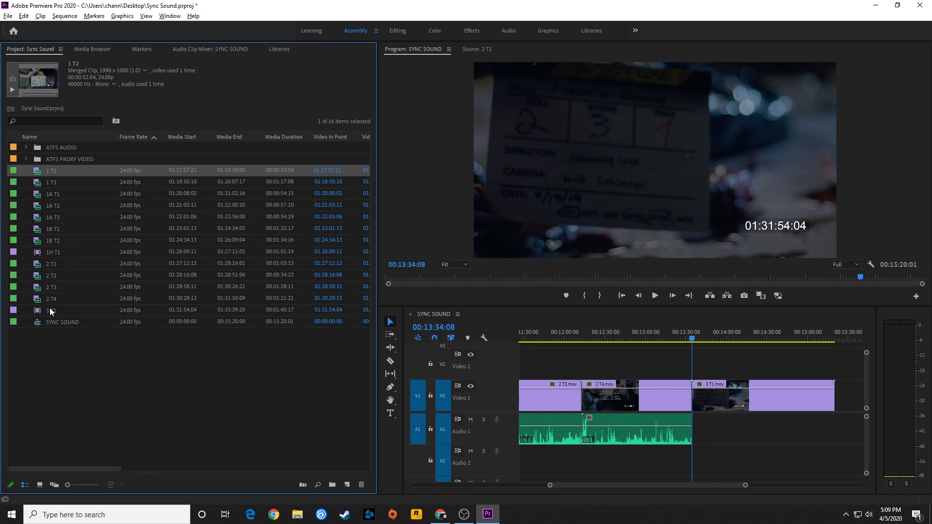
shift+click(57, 252)
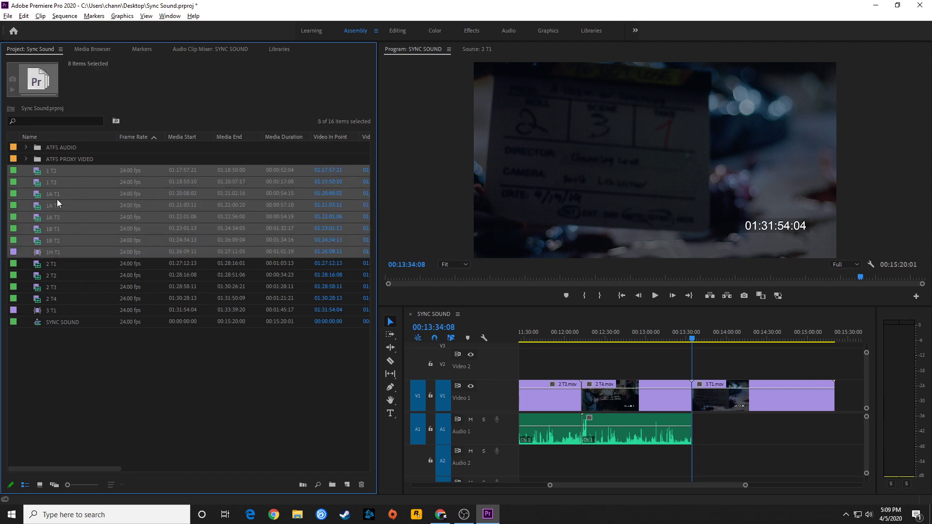
click(57, 173)
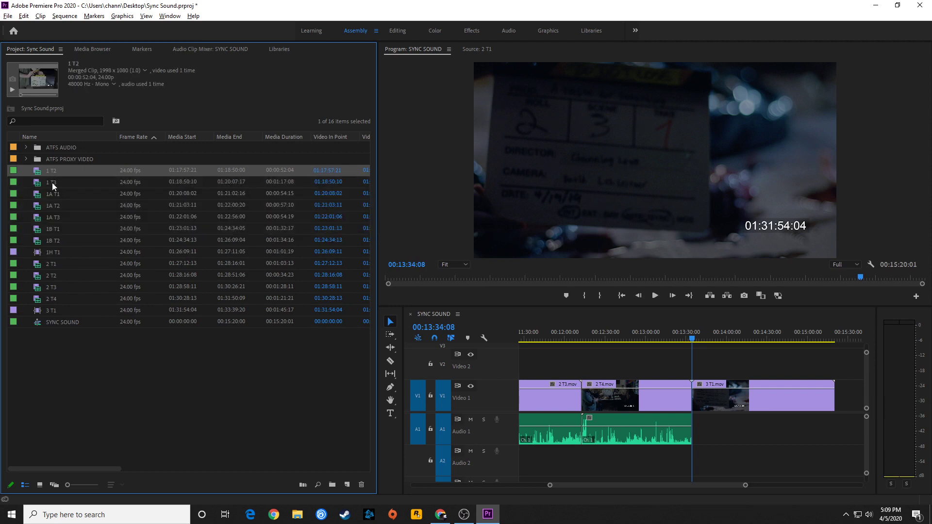
shift+click(55, 252)
drag(45, 176, 332, 485)
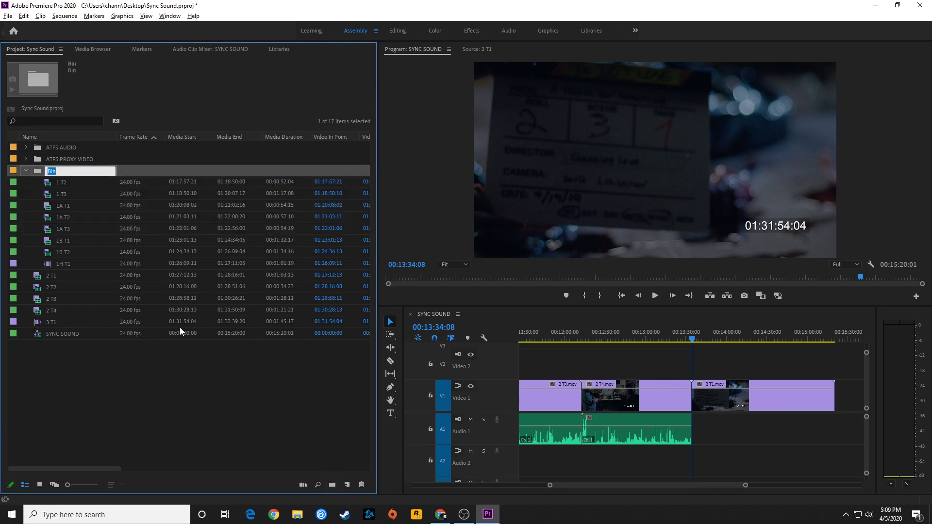
text(SCENE 01)
key(Return)
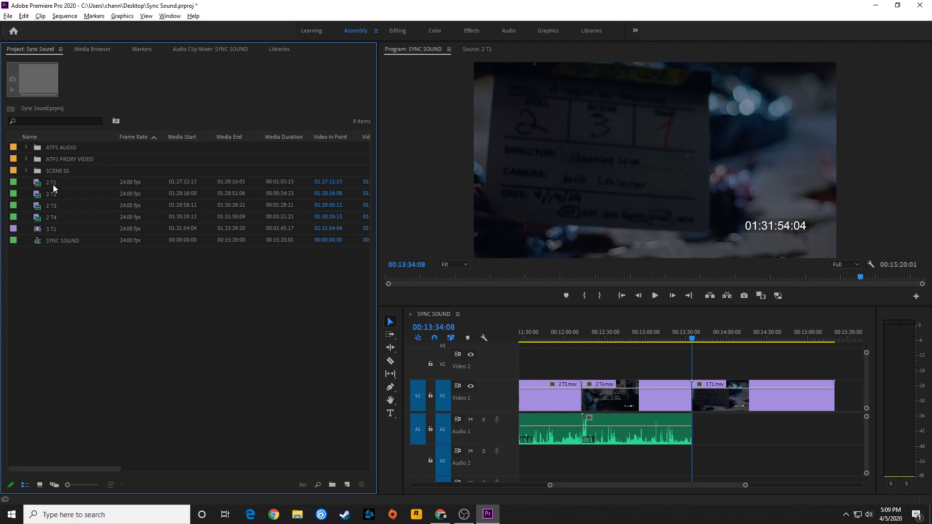
- Collect the merged clips 2 T1 through 2 T4 in a new bin named SCENE 02
click(53, 185)
shift+click(58, 222)
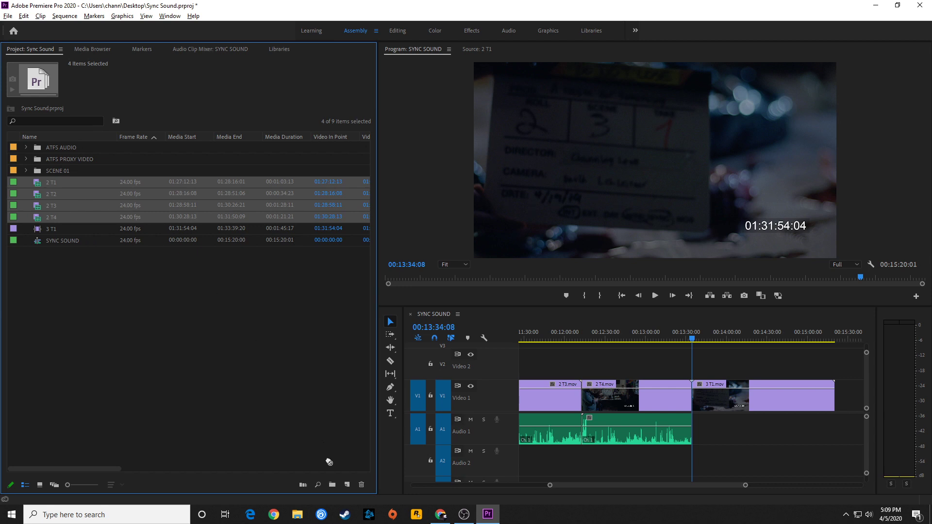
click(333, 485)
text(SCENE 02)
key(Return)
- Place the subclip 3 T1 in a new bin named SCENE 03
click(40, 194)
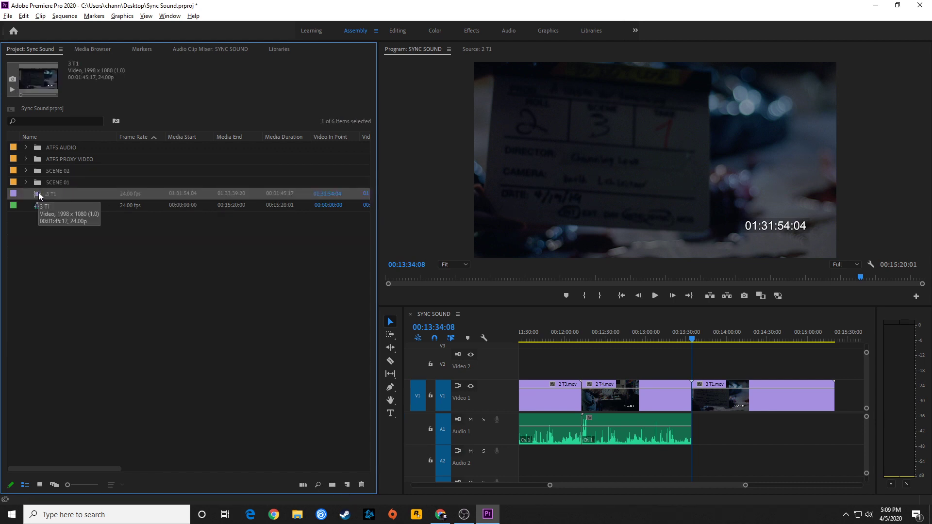
click(333, 485)
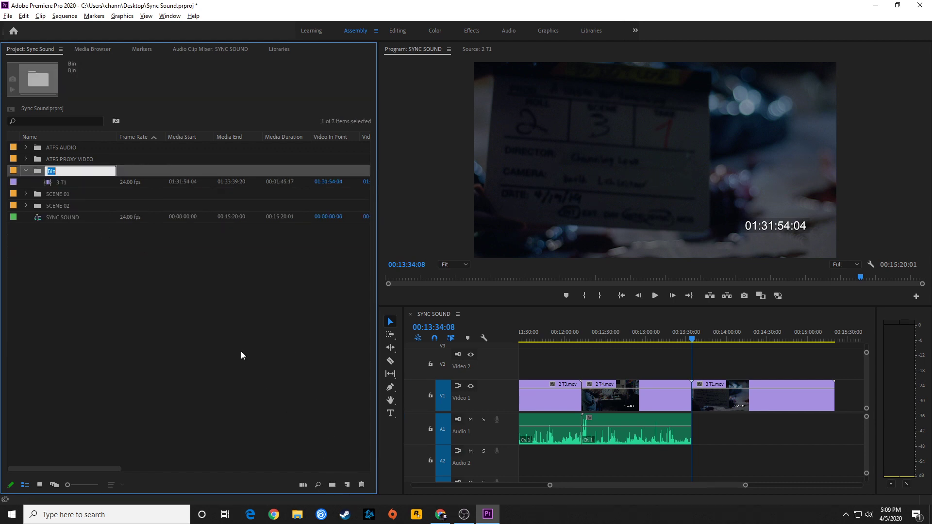
text(SCEN)
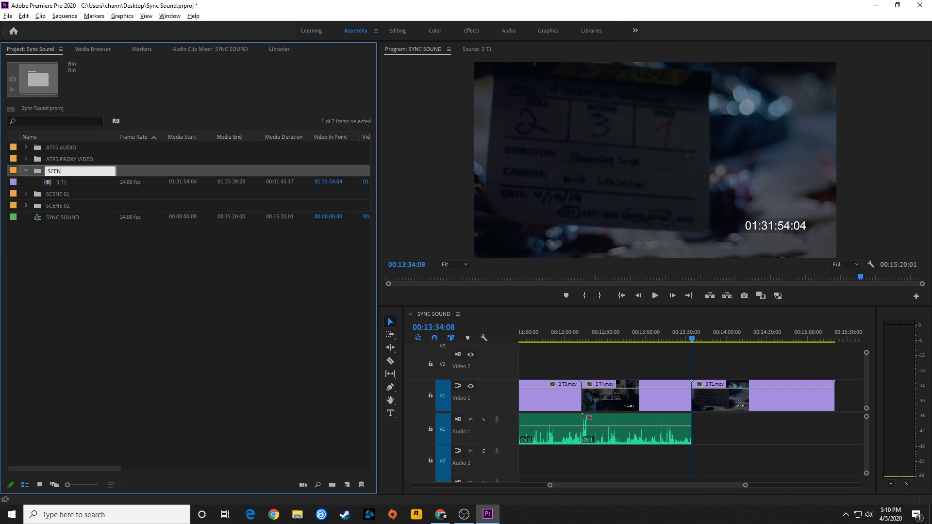
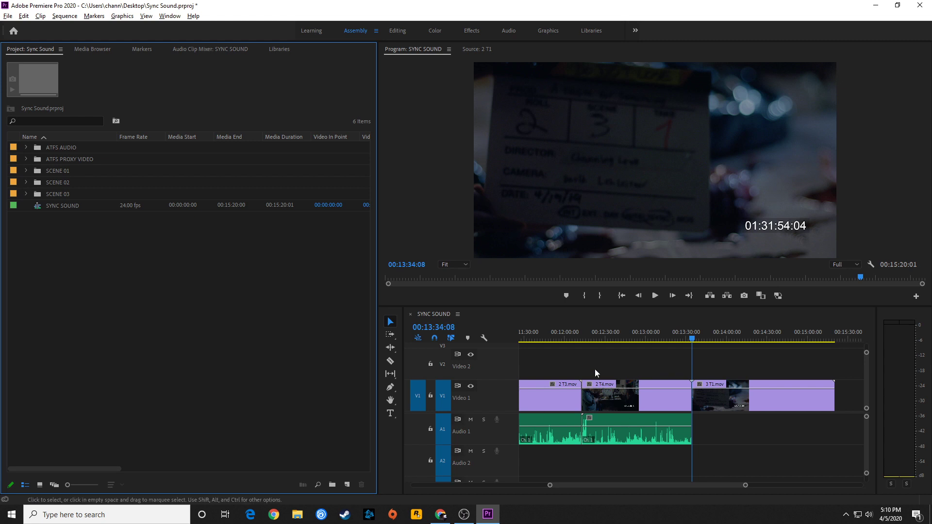
- Group ATFS AUDIO, ATFS PROXY VIDEO and the SYNC SOUND sequence in a new bin named RAW ASSETS, and expand the SCENE 01 bin
click(513, 335)
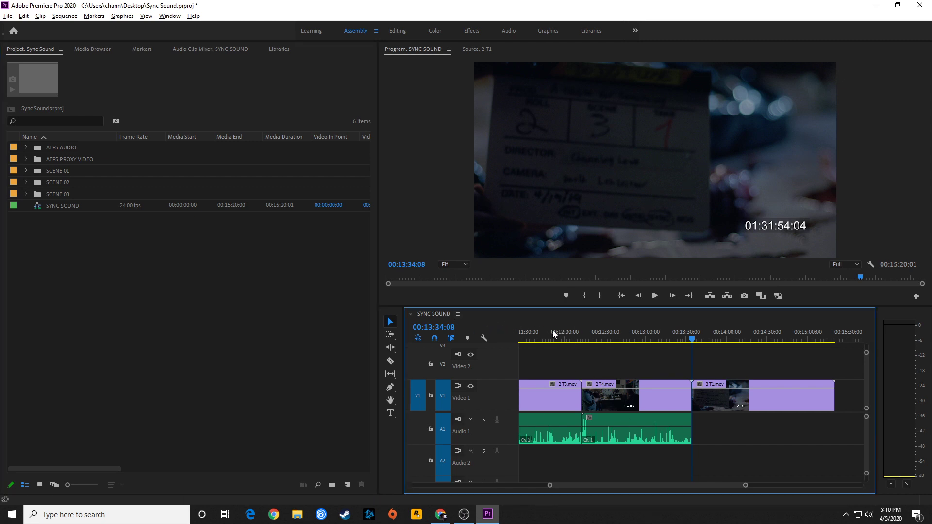
click(38, 208)
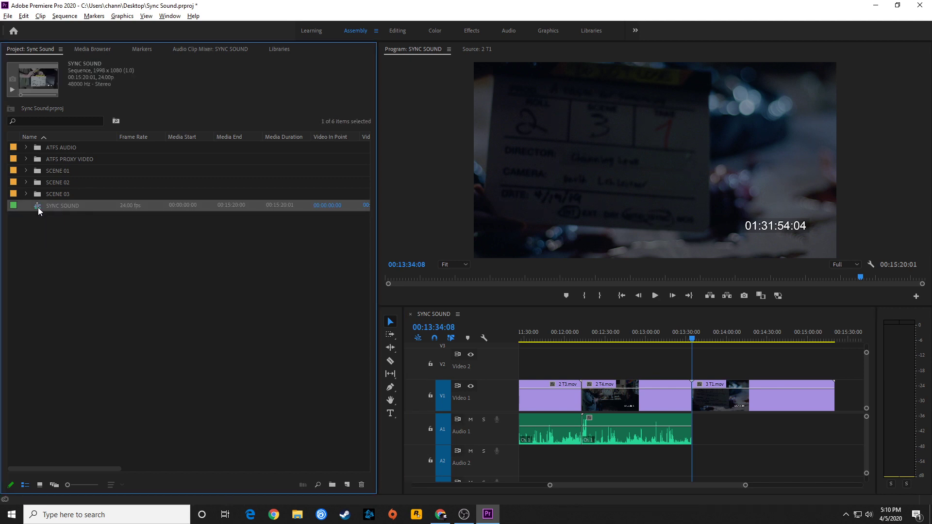
ctrl+click(57, 162)
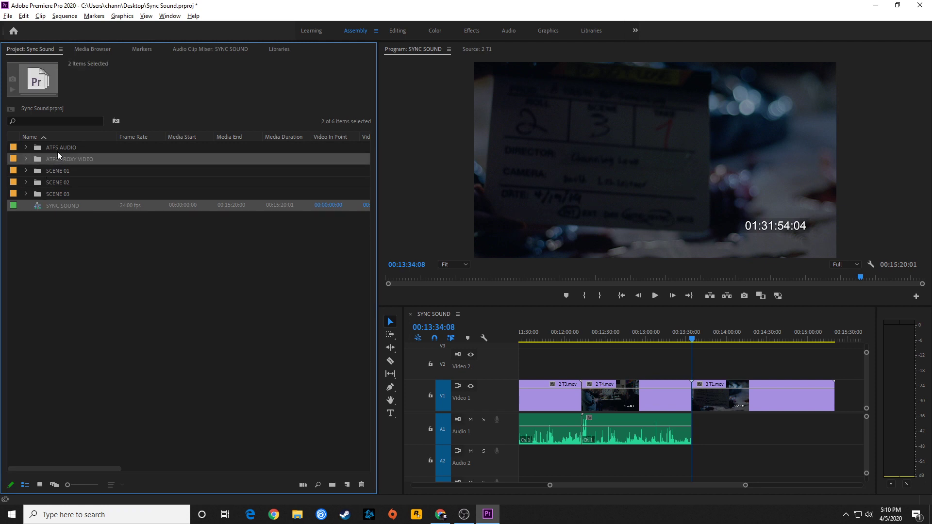
ctrl+click(54, 148)
drag(40, 147, 25, 210)
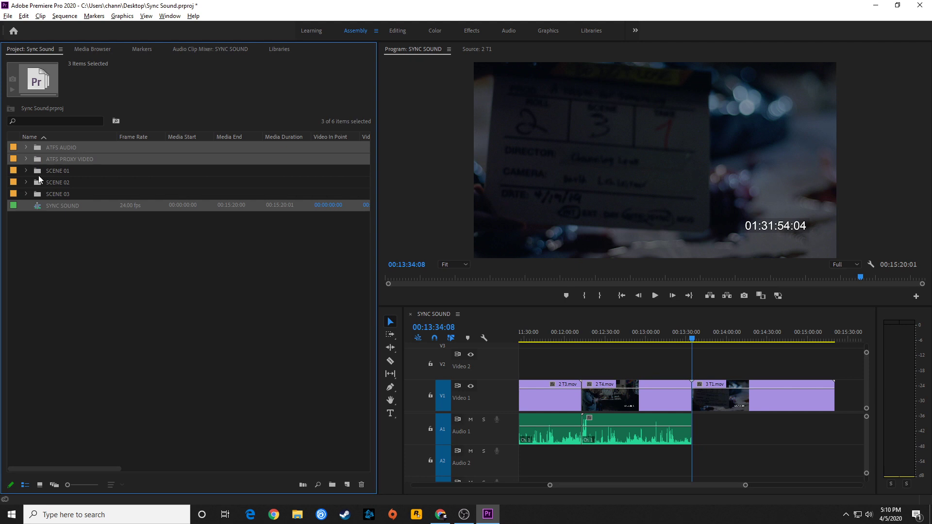
drag(40, 151, 332, 485)
text(RAW ASSETS)
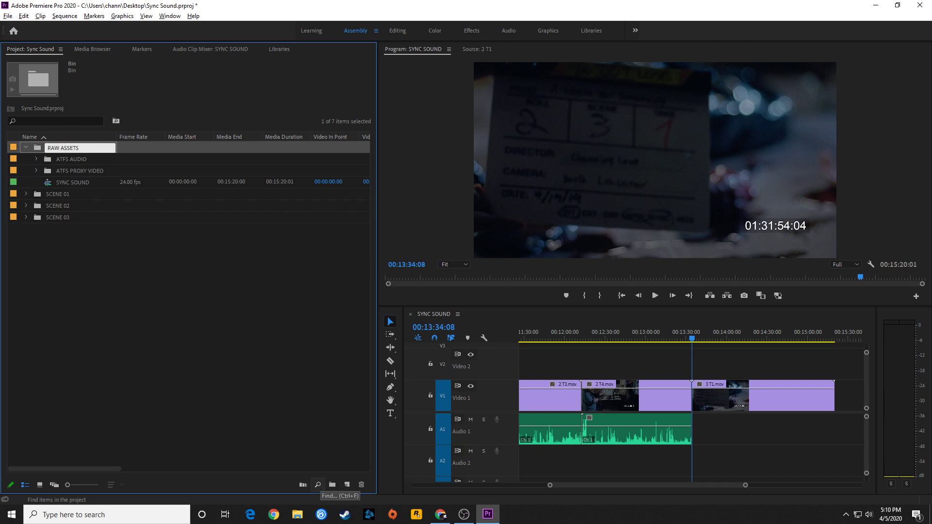
key(Return)
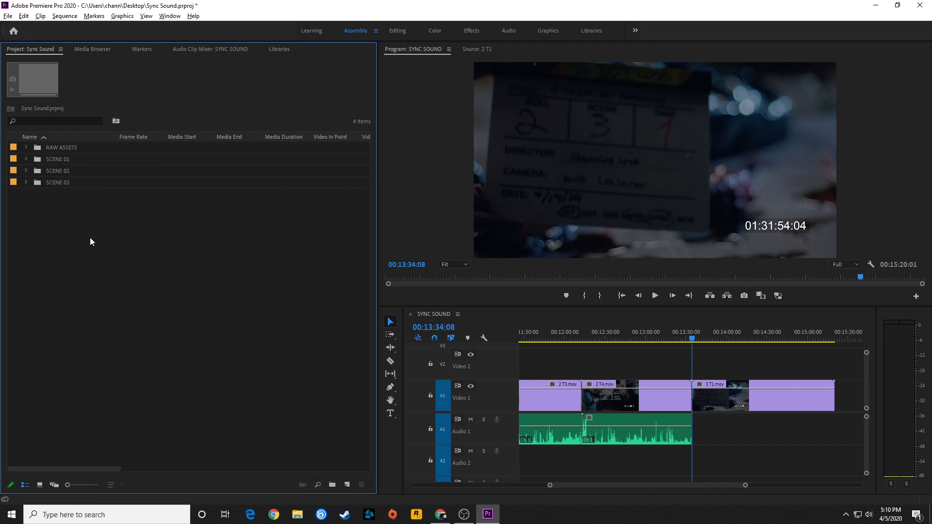
click(26, 159)
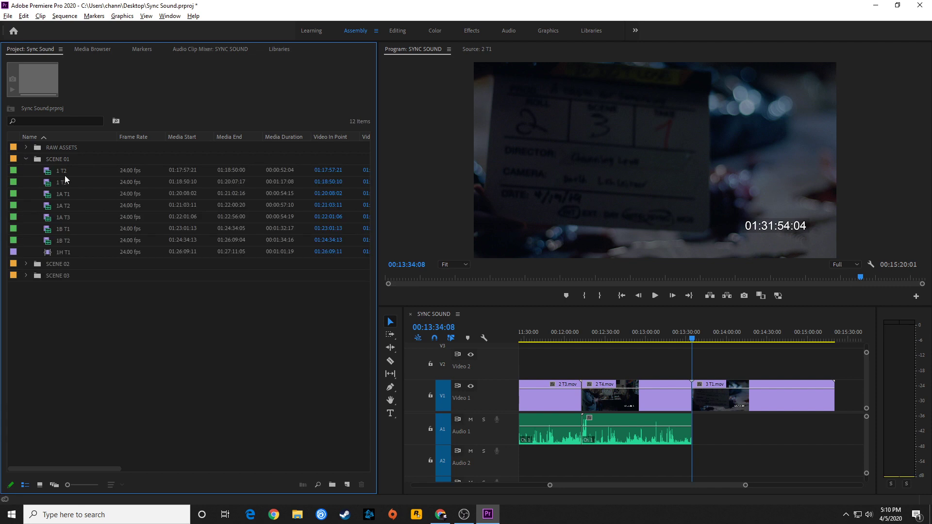
- Create a new sequence from the merged clip 1 T2 in the SCENE 01 bin and close the SYNC SOUND sequence
click(51, 171)
drag(49, 172, 351, 487)
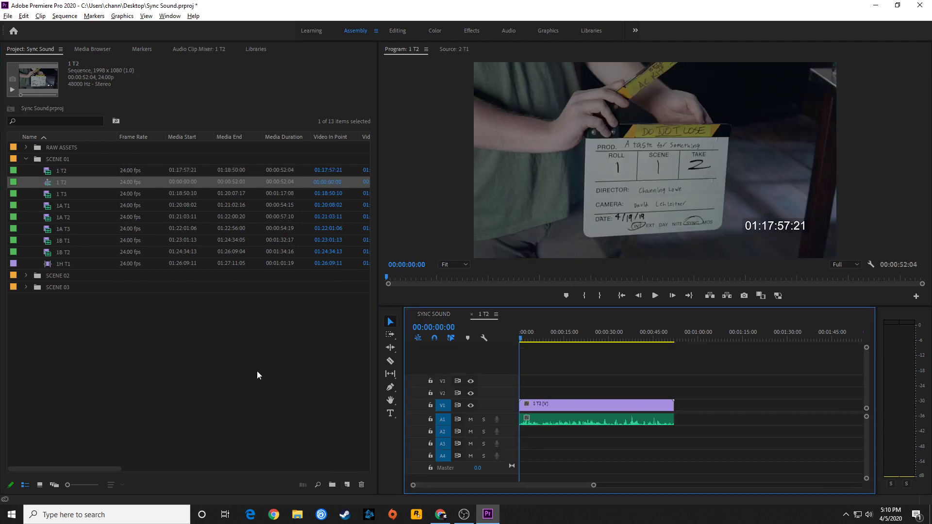
click(430, 314)
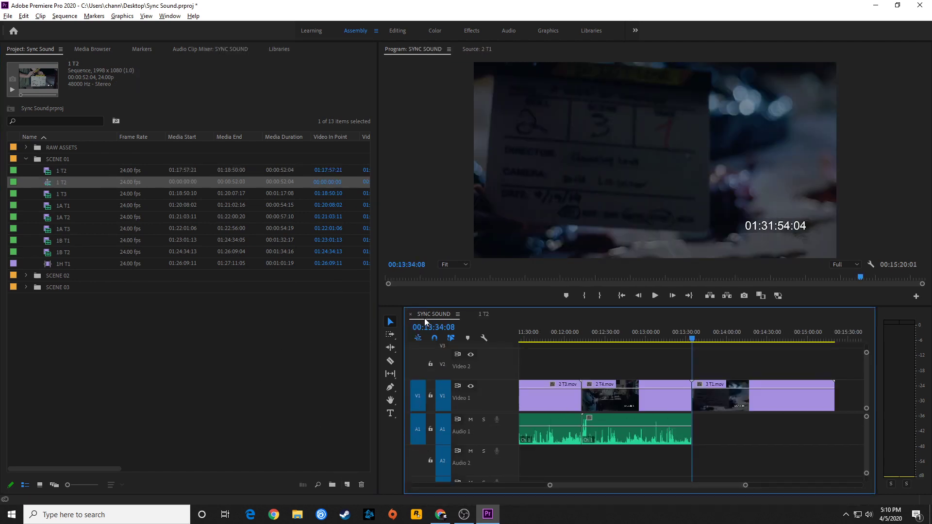
key(ctrl+w)
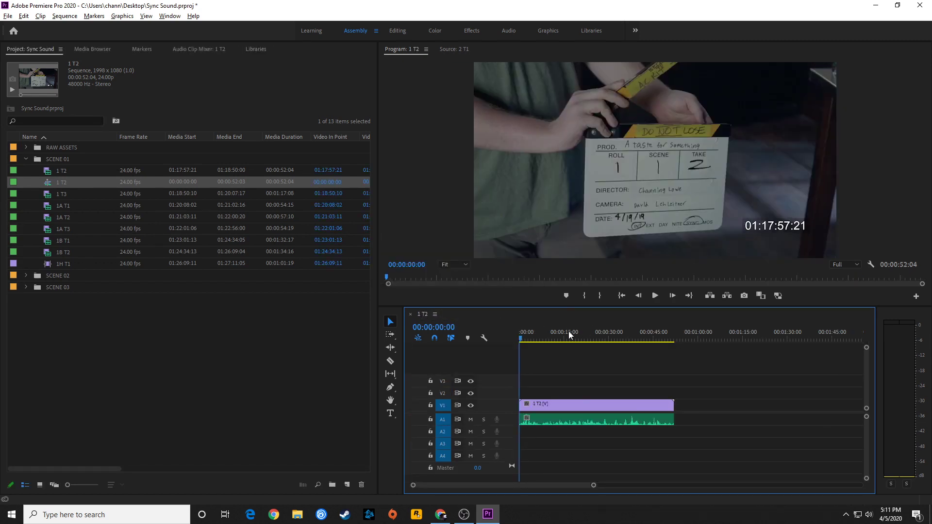
- Delete the 1 T2 clip from the new sequence's timeline and rename the sequence SCENE 01 EDIT
drag(540, 383, 578, 422)
key(Delete)
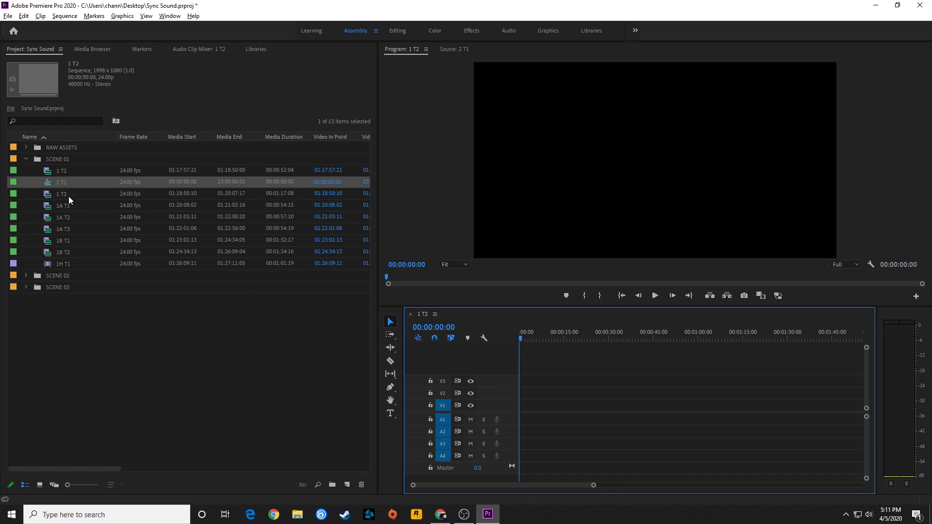
click(57, 182)
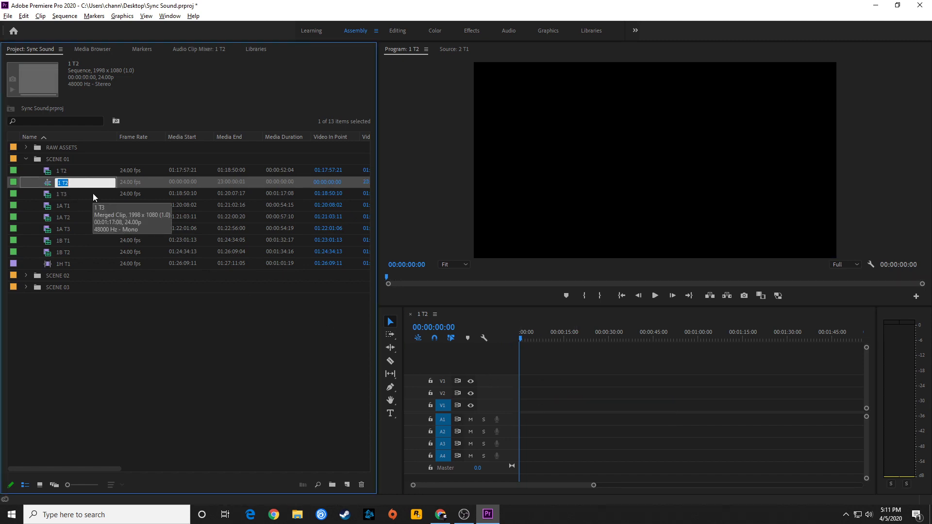
text(SCENE 01 EDIT)
key(Return)
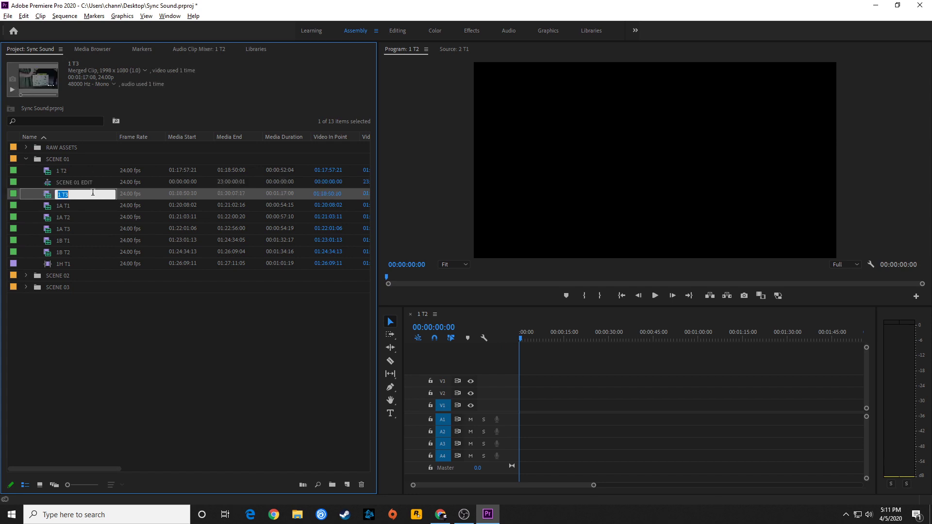
- Move the SCENE 01 EDIT sequence out of the SCENE 01 bin to the project's root level and collapse the bin
click(62, 187)
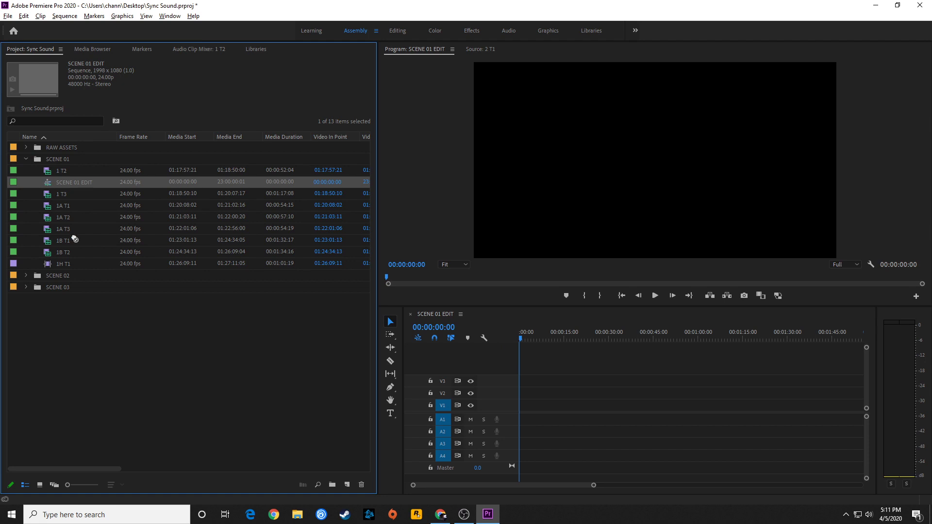
click(62, 320)
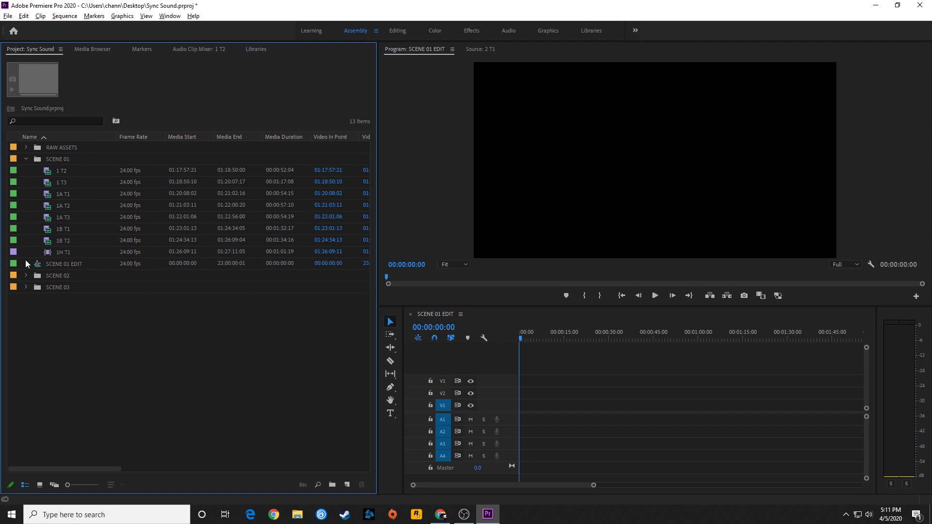
click(25, 159)
- Duplicate the SCENE 01 EDIT sequence and rename the copy SCENE 02 EDIT
click(48, 171)
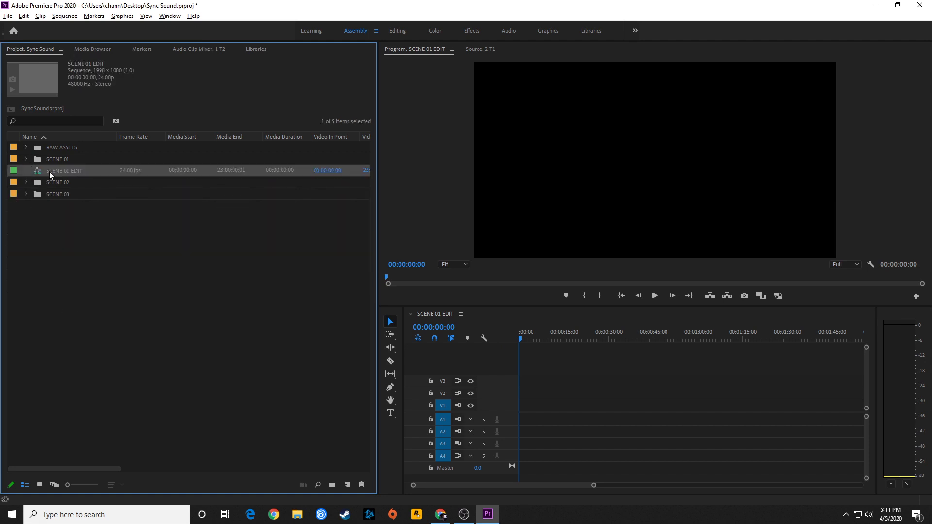
right_click(51, 173)
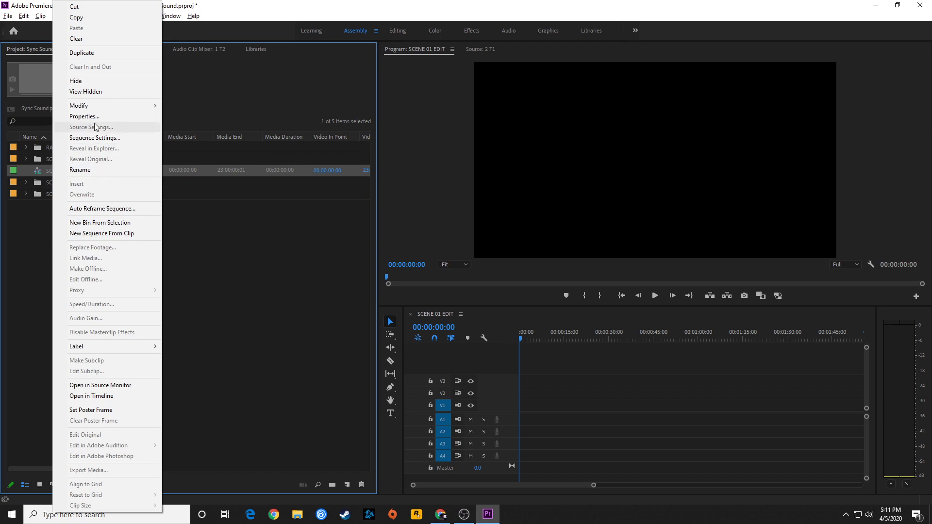
click(114, 55)
click(112, 184)
key(BackSpace)
key(BackSpace)
key(BackSpace)
key(BackSpace)
key(BackSpace)
key(BackSpace)
key(BackSpace)
key(BackSpace)
key(BackSpace)
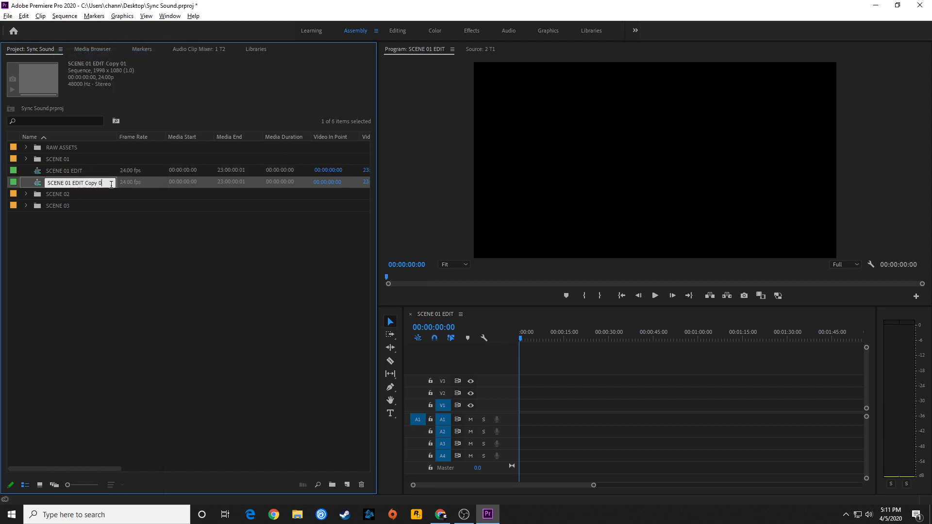
key(BackSpace)
key(BackSpace)
key(BackSpace)
key(BackSpace)
key(BackSpace)
text(2 EDIT)
key(Tab)
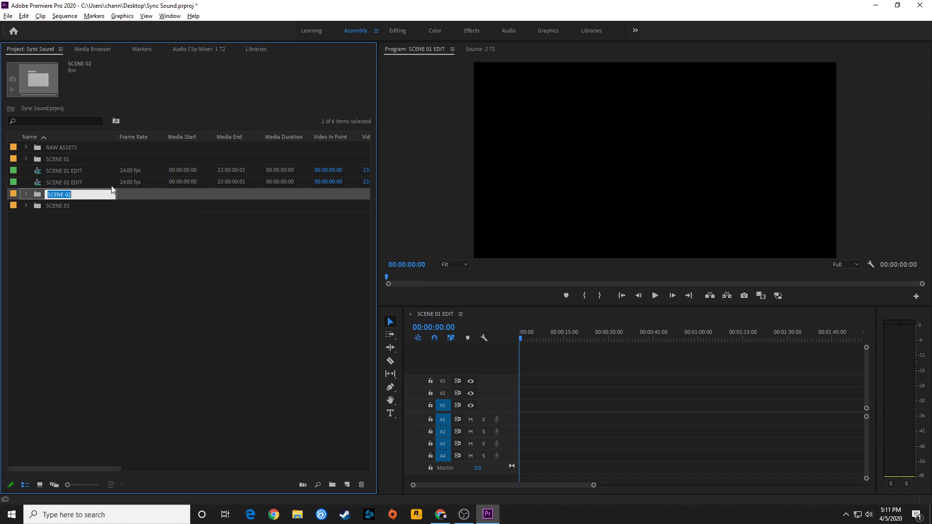
- Make a copy of the SCENE 02 EDIT sequence and rename it SCENE 03 EDIT
click(74, 187)
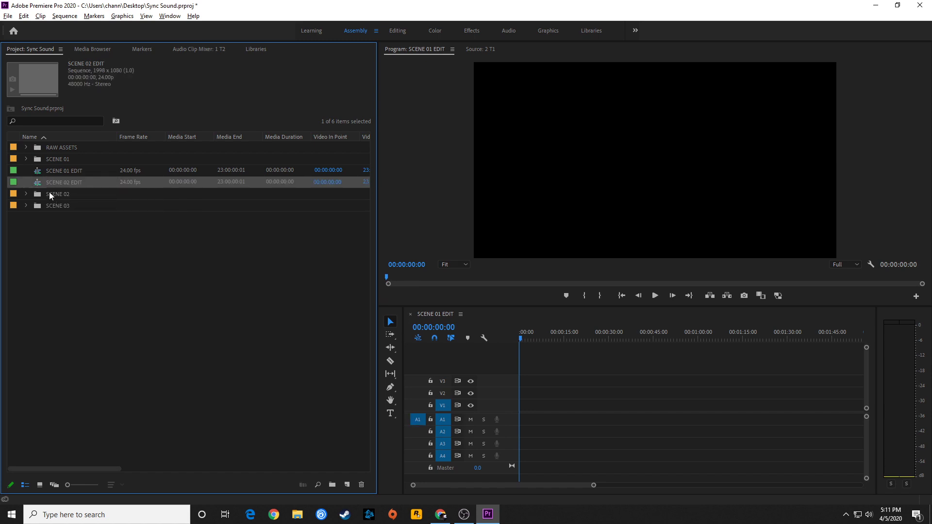
key(ctrl+v)
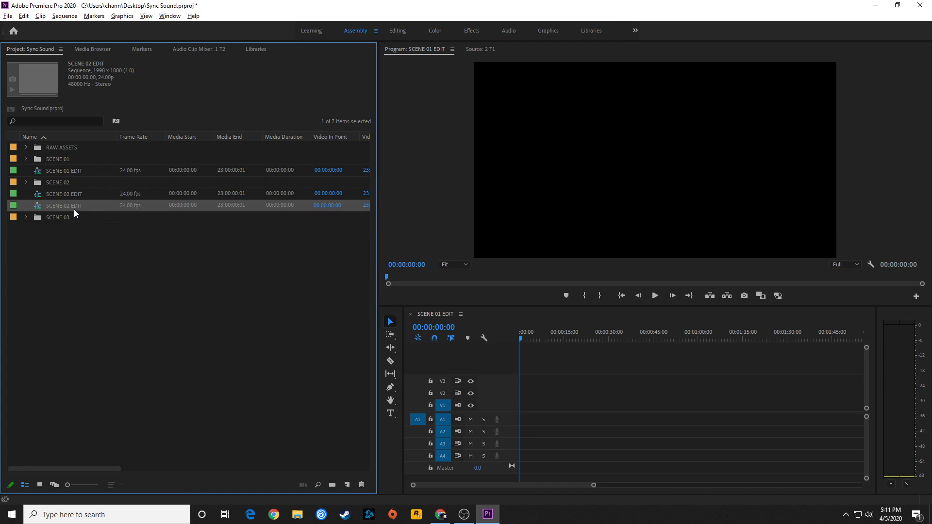
click(72, 208)
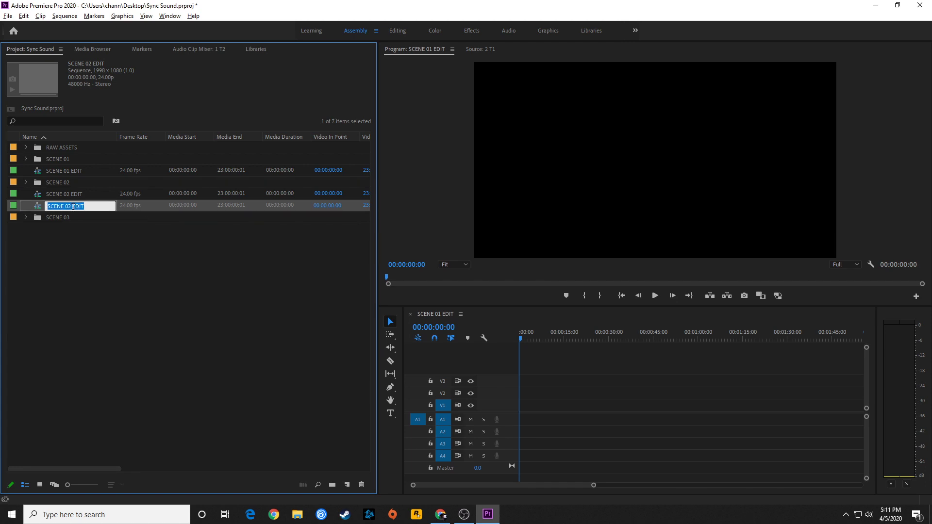
click(73, 206)
key(BackSpace)
text(3)
key(Tab)
click(61, 245)
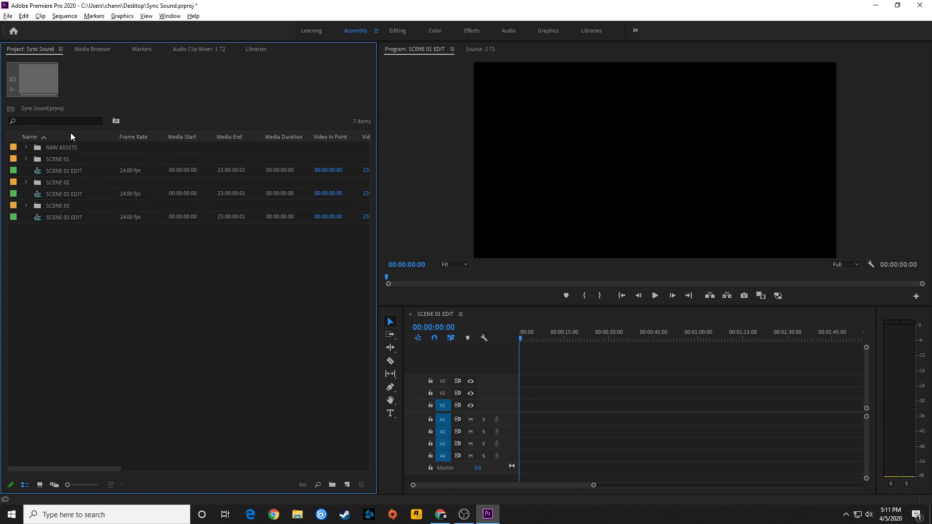
- Check that each scene bin in the project has its matching edit sequence
click(63, 162)
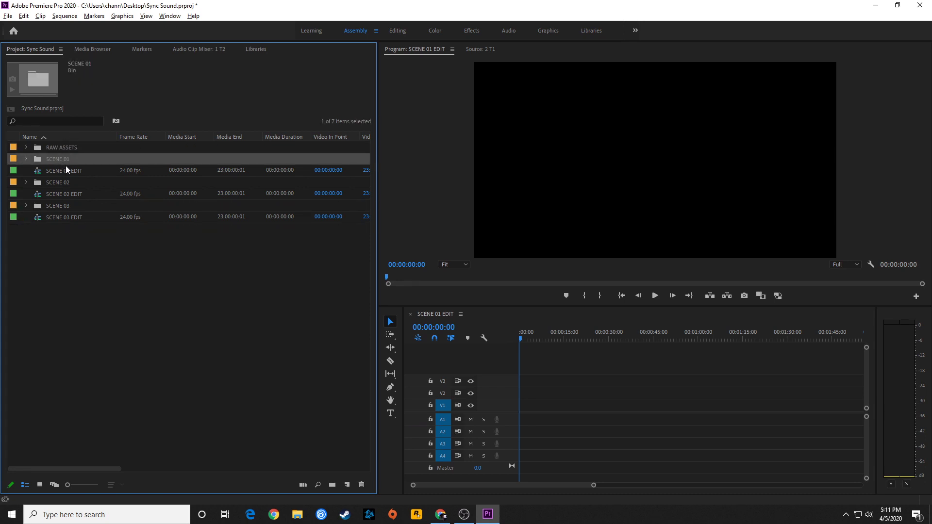
click(65, 171)
click(54, 185)
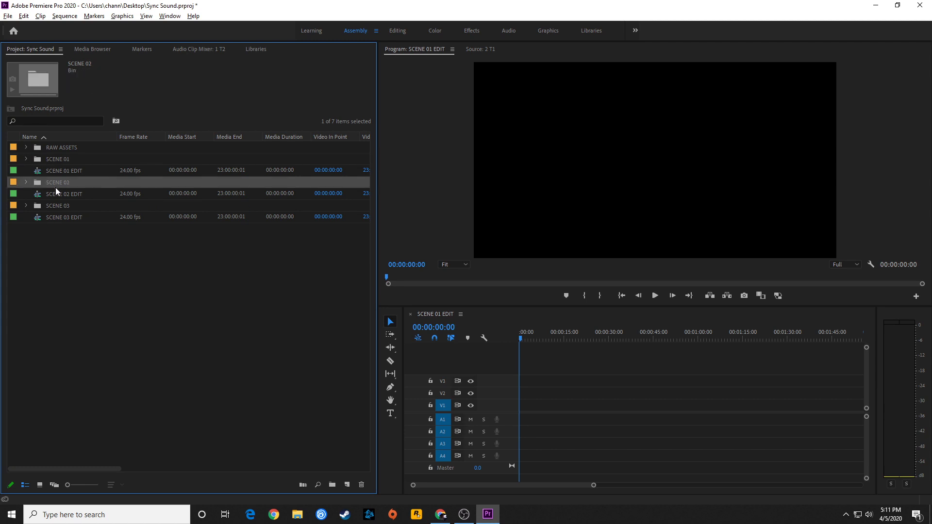
click(58, 192)
click(58, 207)
click(59, 214)
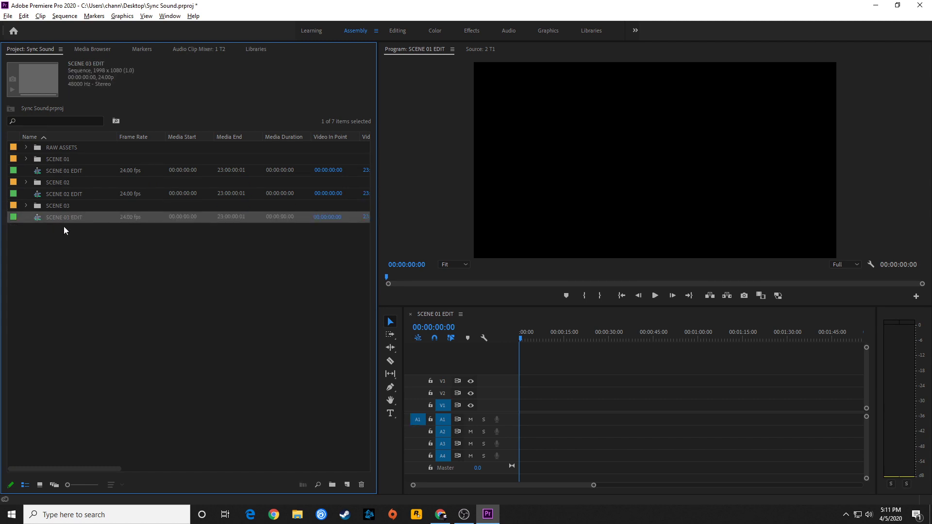
click(63, 227)
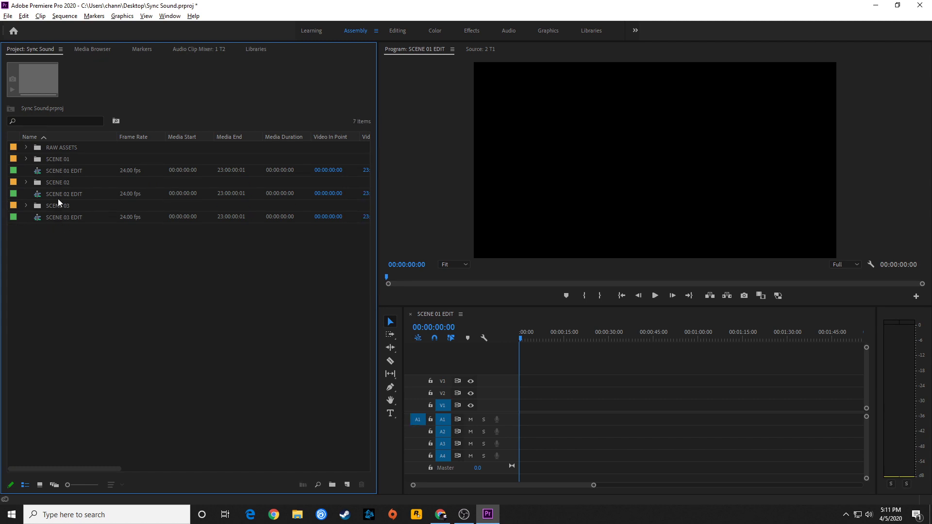
- Open the SCENE 01 bin and show its clips as enlarged thumbnails ordered by List View Sort
double_click(37, 159)
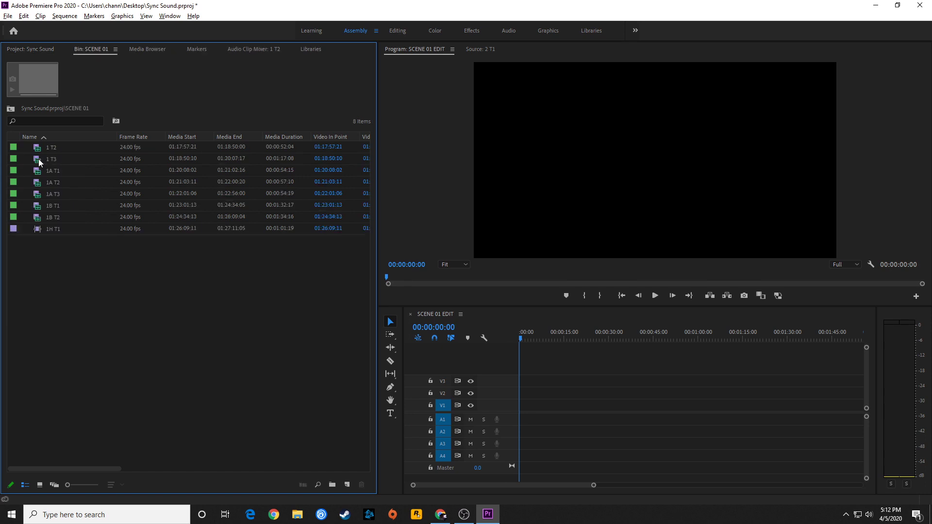
click(39, 485)
click(110, 485)
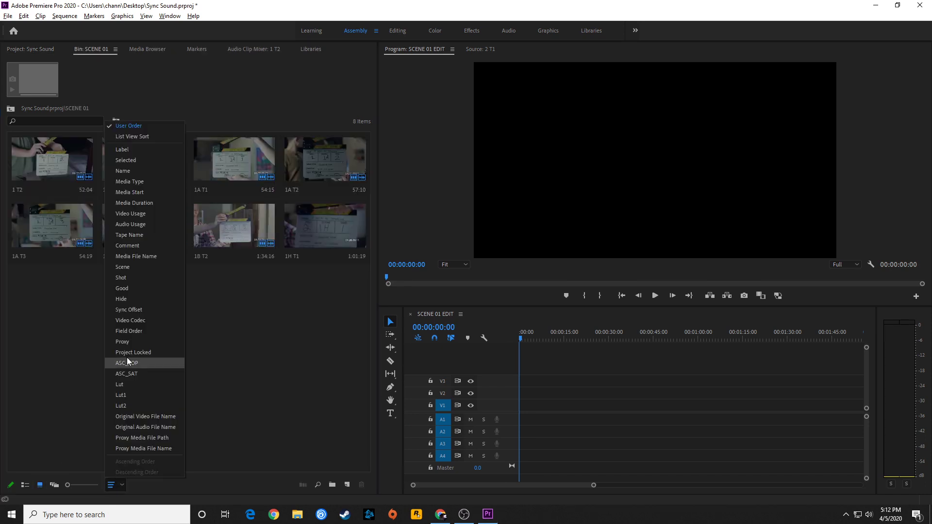
click(135, 137)
click(77, 483)
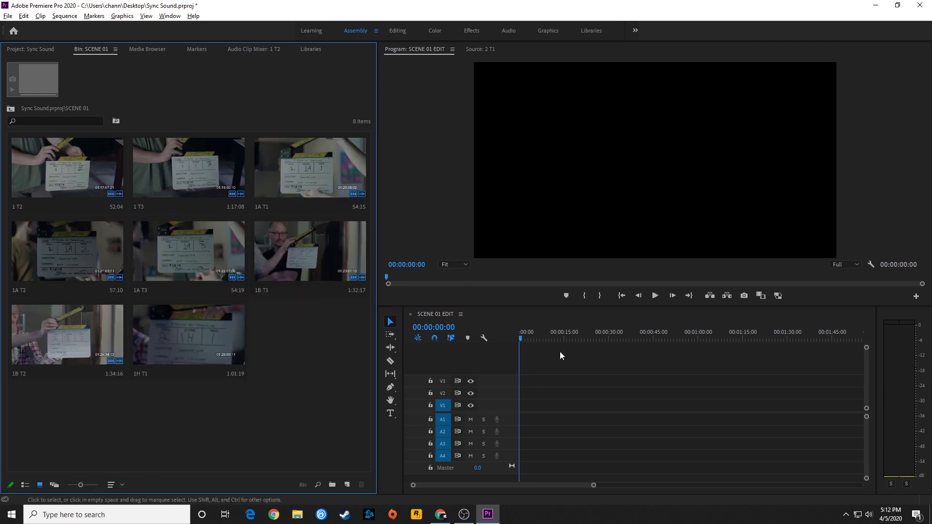
- Mark 1 T2 from 01:18:10:04 to 01:18:20:06, insert the range into SCENE 01 EDIT, and return the playhead to the start
double_click(56, 166)
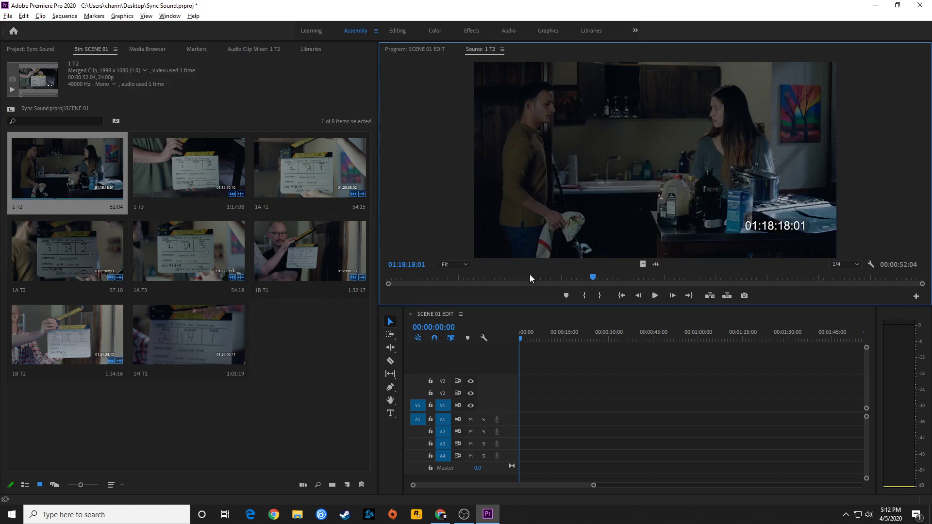
drag(529, 275, 620, 278)
key(i)
click(552, 277)
key(o)
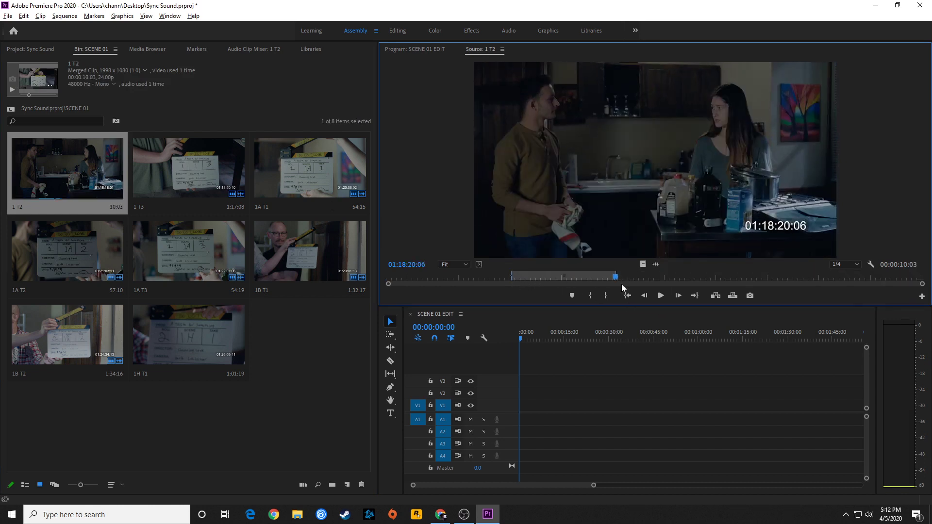
key(comma)
click(597, 378)
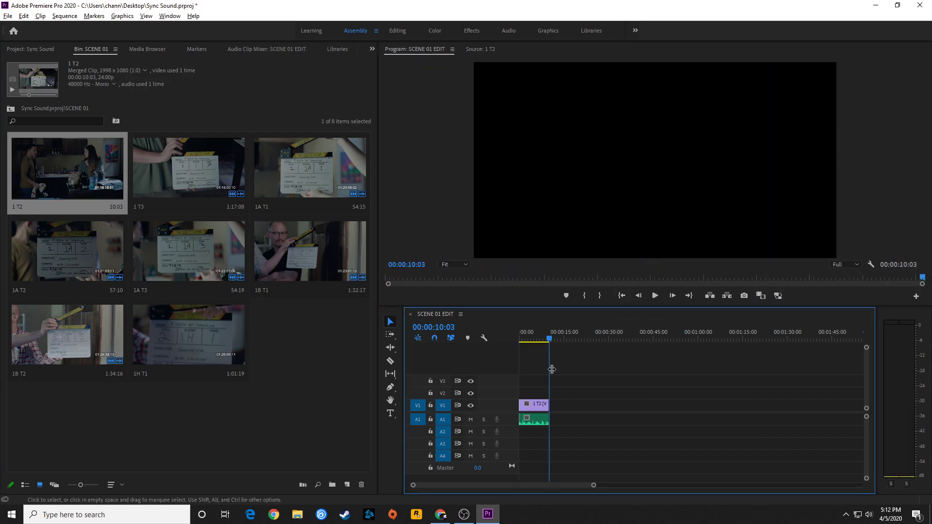
key(Home)
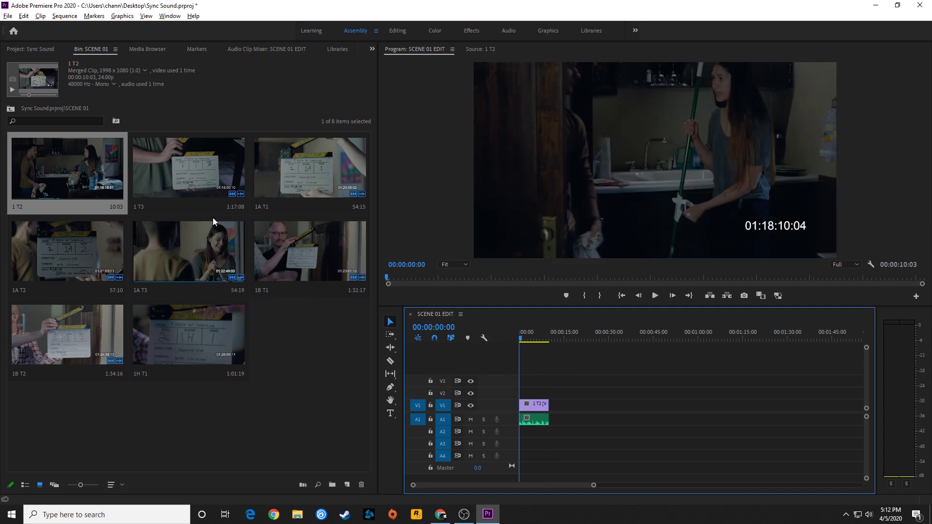
- Review the contents of the SCENE 01 bin and the source clips in the ATFS PROXY VIDEO bin under RAW ASSETS
click(30, 49)
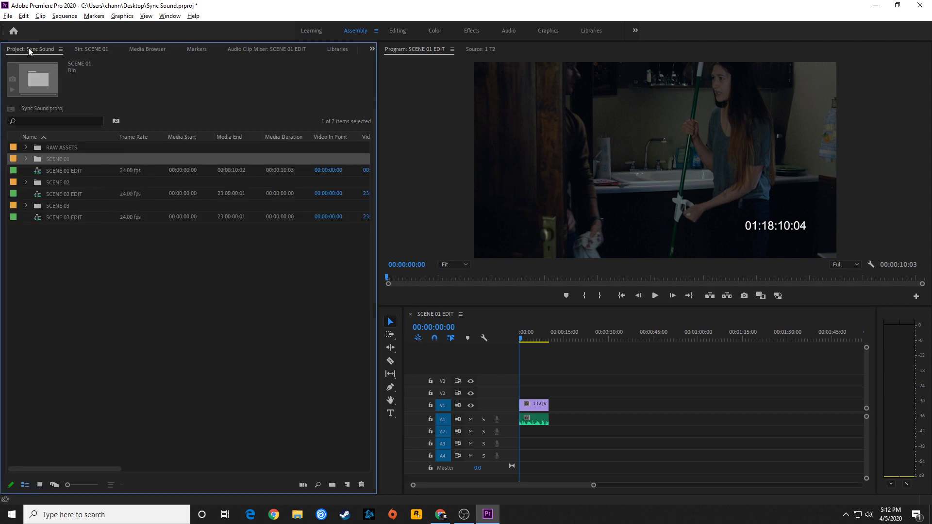
click(25, 159)
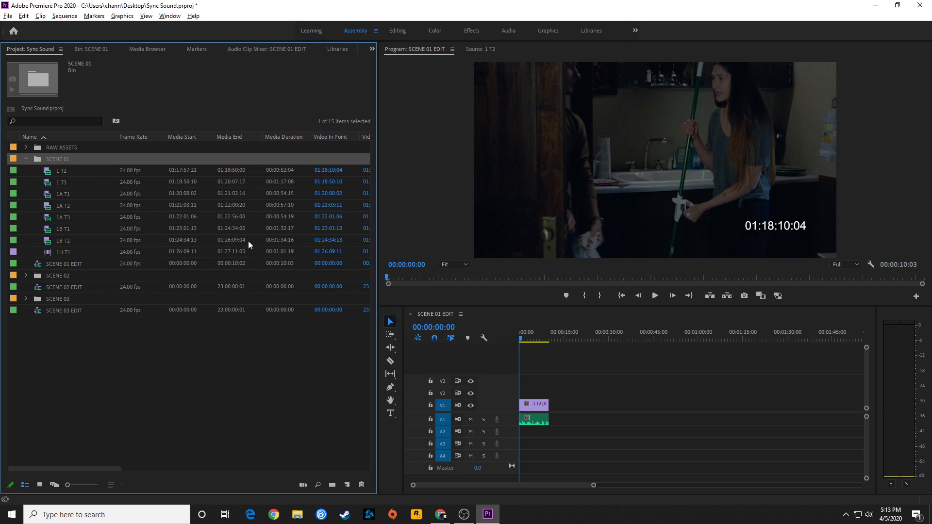
click(23, 159)
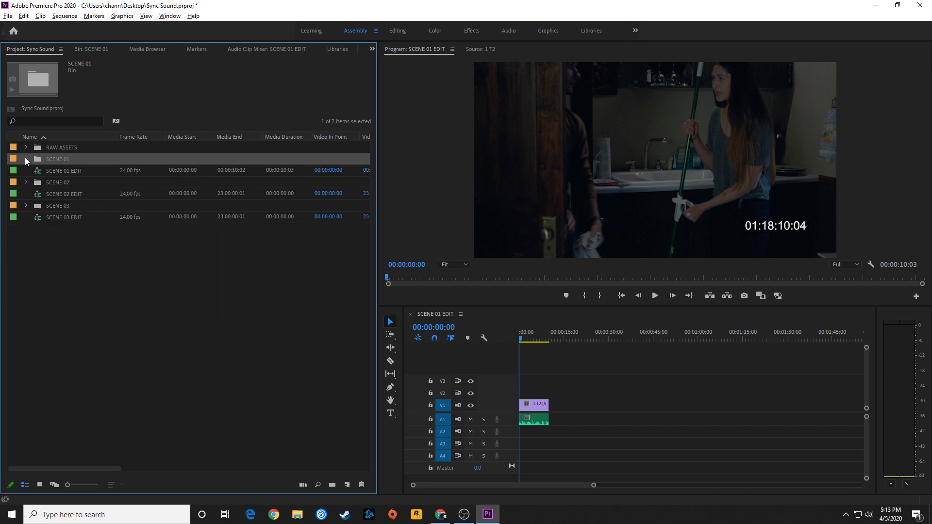
click(27, 147)
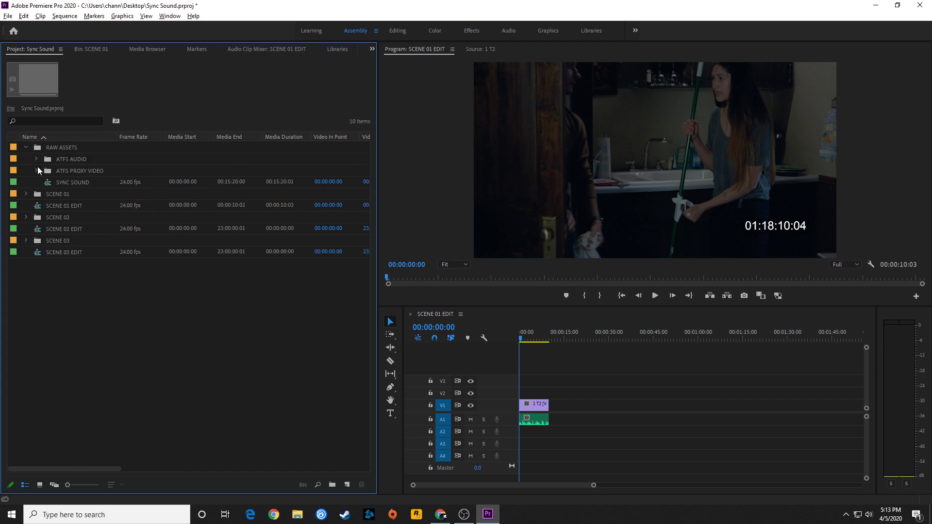
click(36, 170)
click(60, 184)
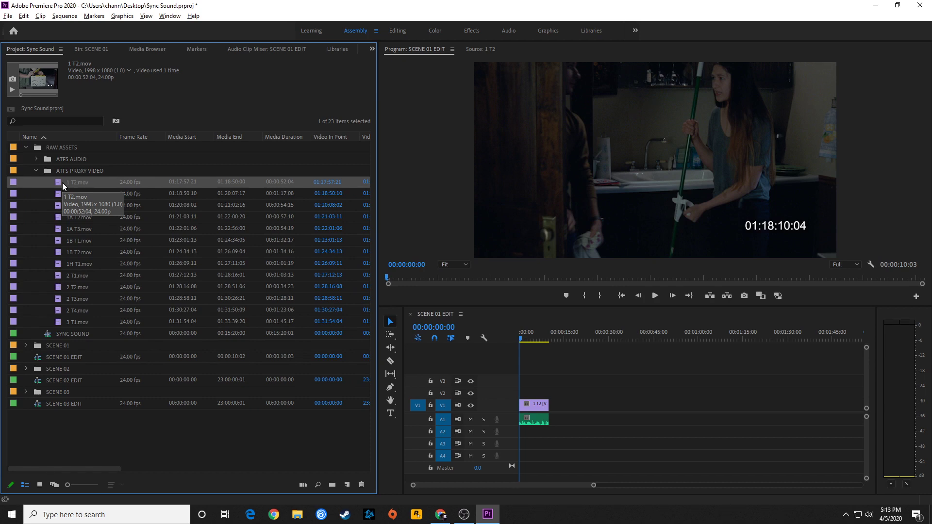
click(65, 194)
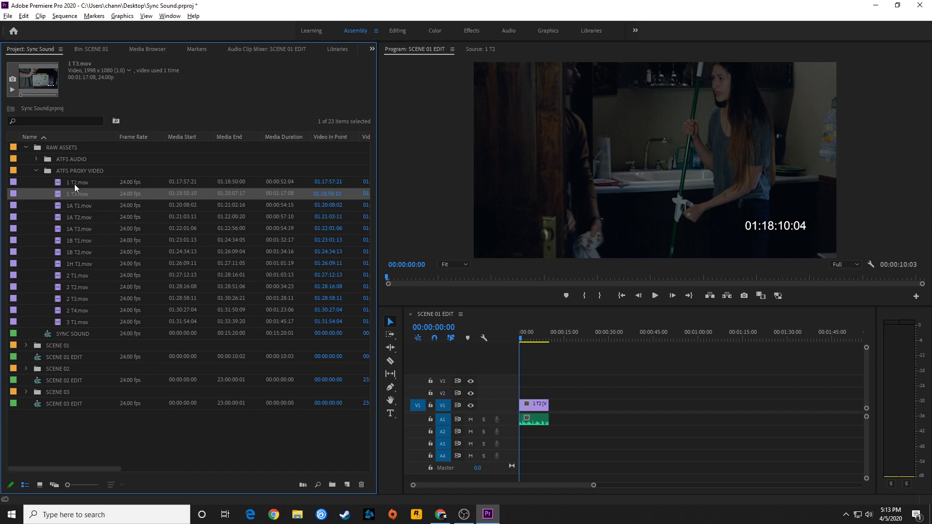
click(75, 183)
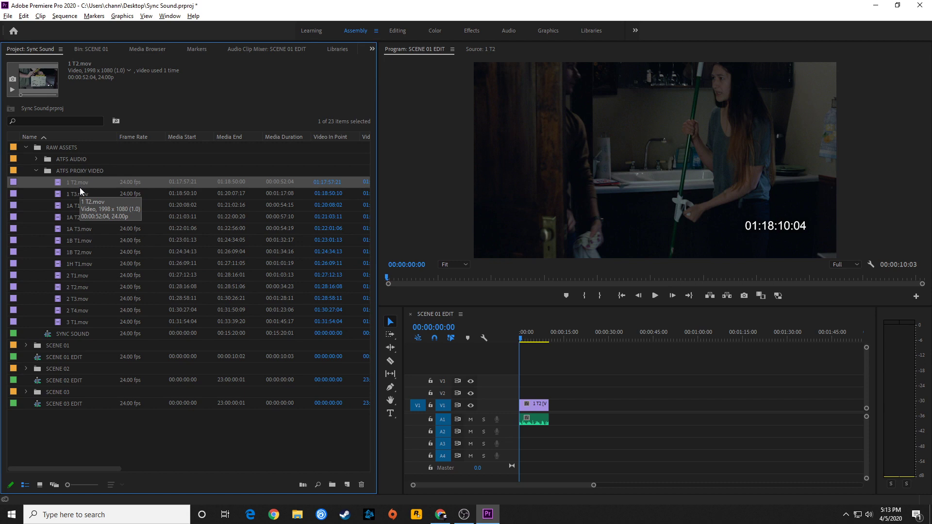
click(36, 170)
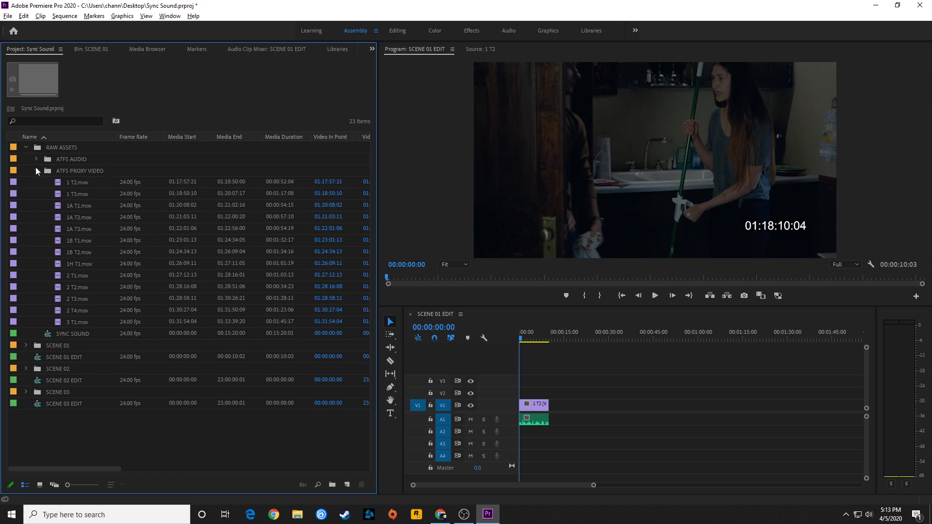